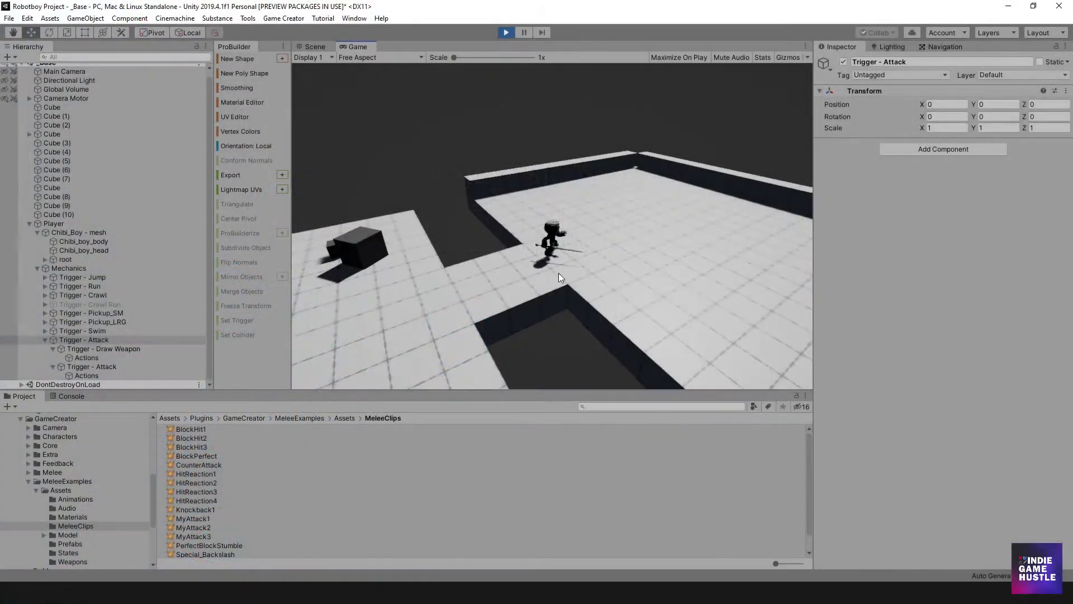
Test the player's sword attack combos in the running game by turning the camera, moving and attacking repeatedly, and stop play mode.
{"action": "right_click_drag", "start_coordinate": [604, 261], "coordinate": [571, 249]}
{"action": "key", "text": "d"}
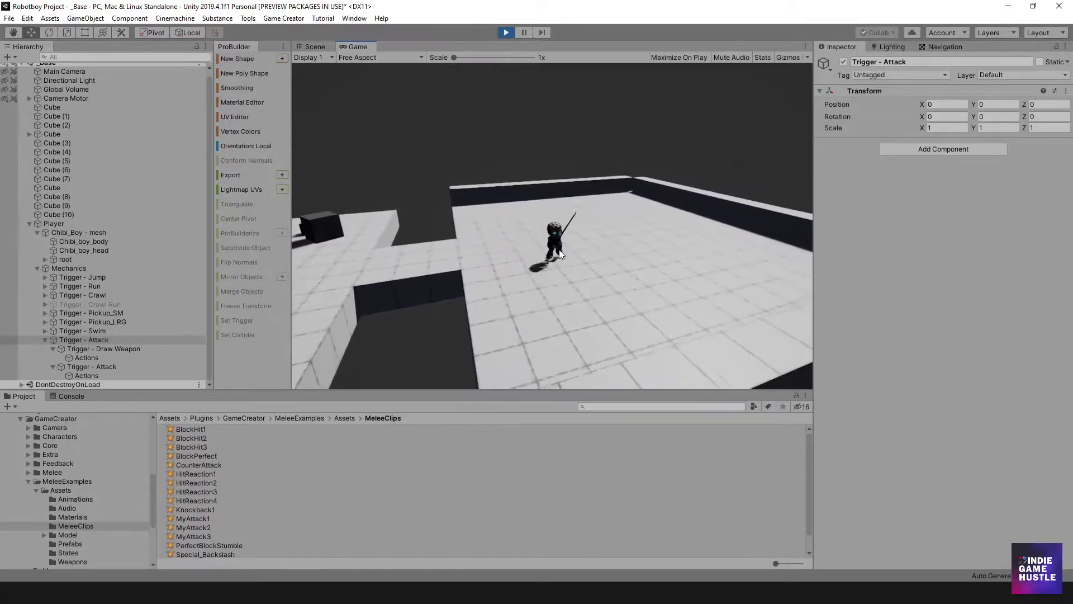
{"action": "left_click", "coordinate": [559, 249]}
{"action": "left_click", "coordinate": [559, 250]}
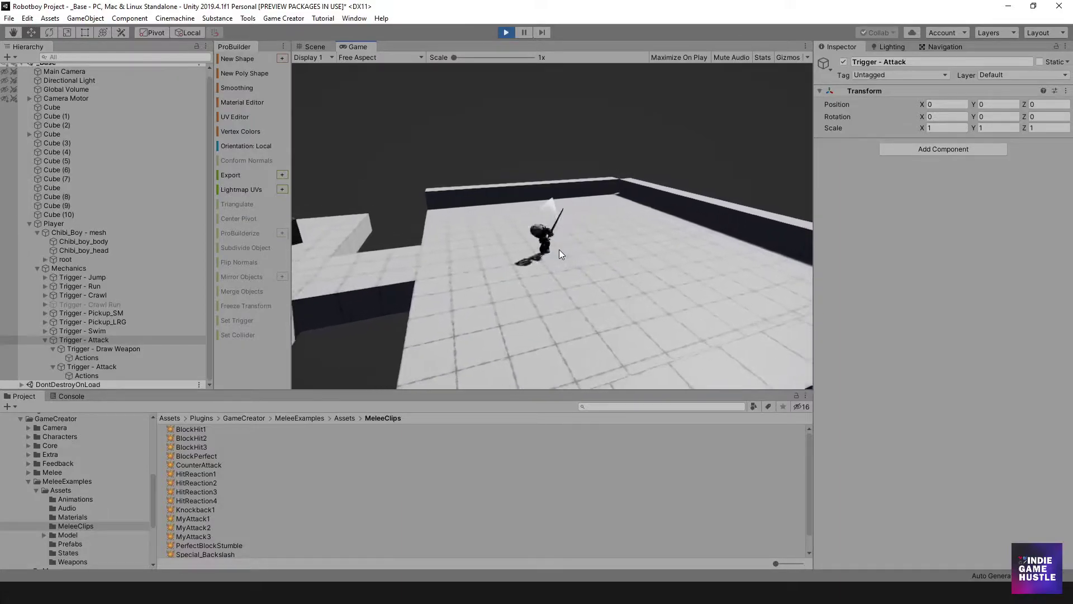
{"action": "left_click", "coordinate": [559, 249]}
{"action": "left_click", "coordinate": [559, 250]}
{"action": "left_click", "coordinate": [559, 249]}
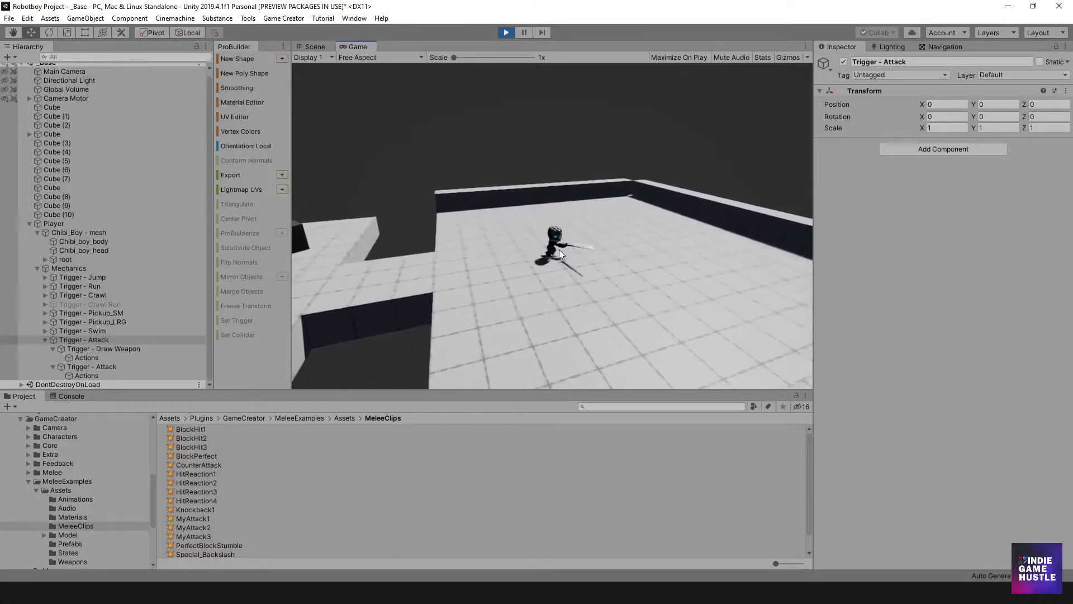
{"action": "left_click", "coordinate": [559, 249]}
{"action": "left_click", "coordinate": [559, 250]}
{"action": "left_click", "coordinate": [559, 249]}
{"action": "left_click", "coordinate": [559, 250]}
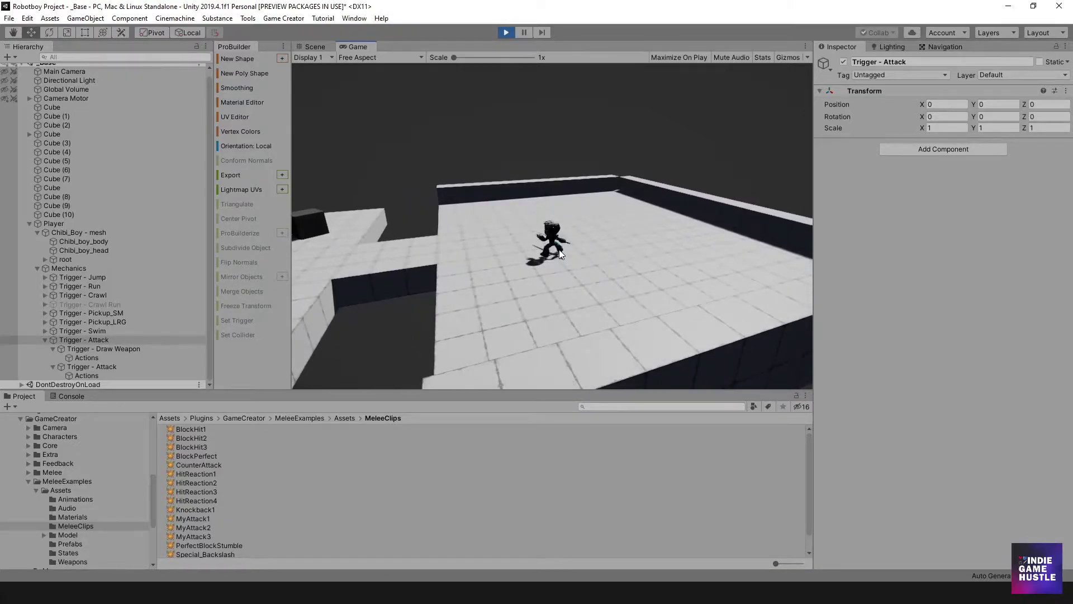
{"action": "left_click", "coordinate": [559, 249]}
{"action": "left_click", "coordinate": [559, 249]}
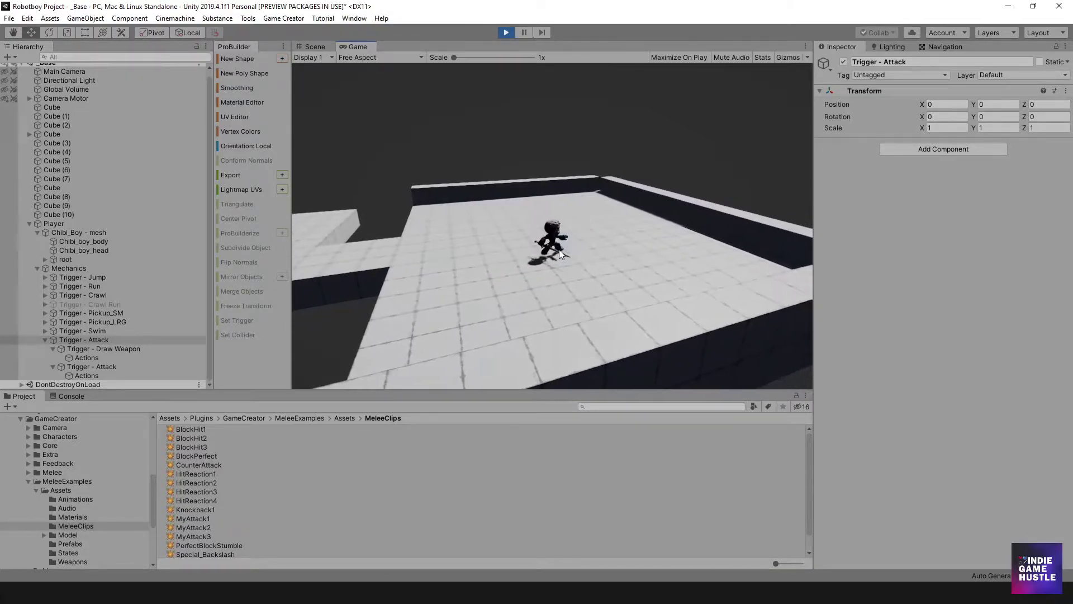
{"action": "left_click", "coordinate": [507, 33]}
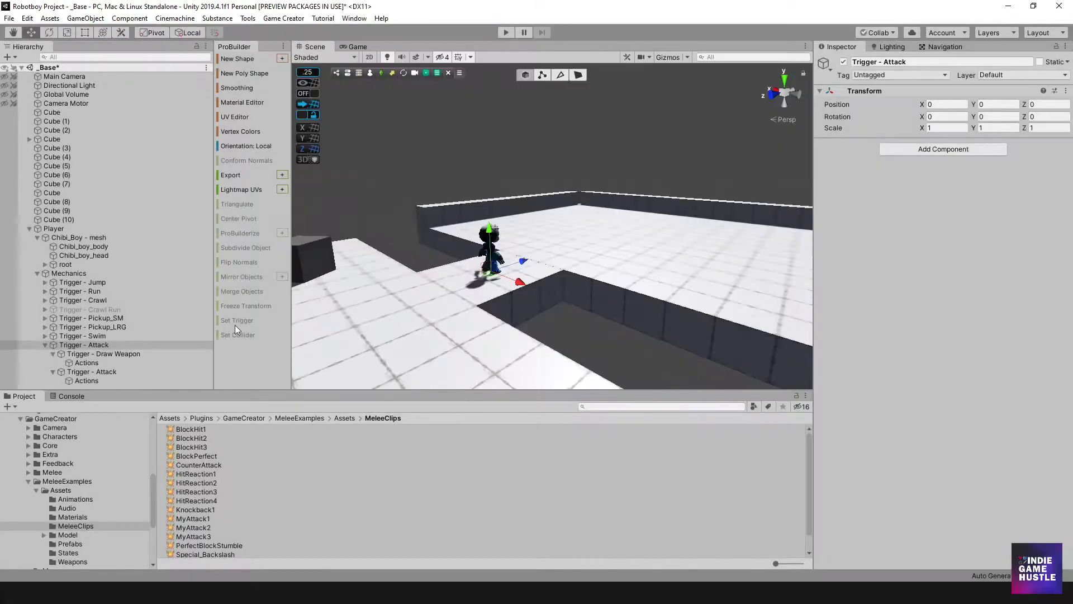
From the Draw Weapon trigger's actions, open the Base_SwordWeapon asset and examine its weapon settings and Combo Creator entries.
{"action": "left_click", "coordinate": [85, 366]}
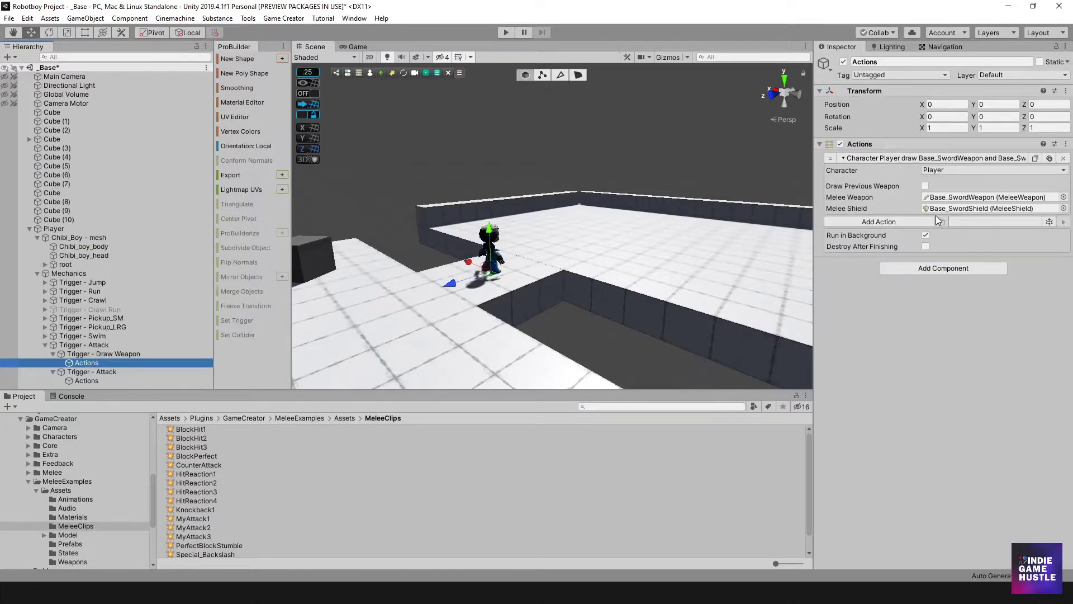
{"action": "left_click", "coordinate": [957, 199]}
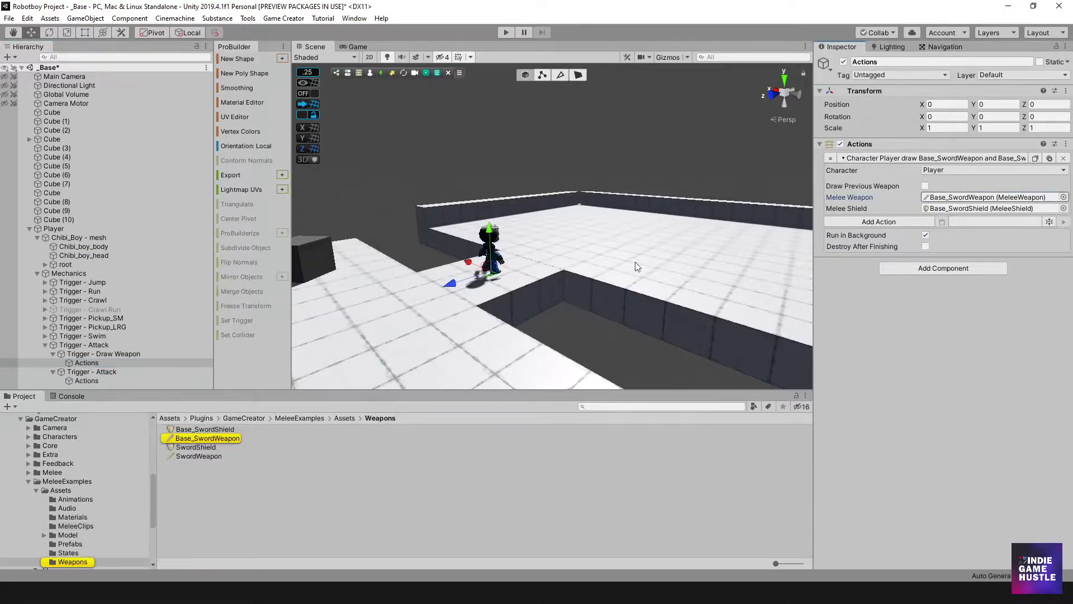
{"action": "left_click", "coordinate": [183, 440]}
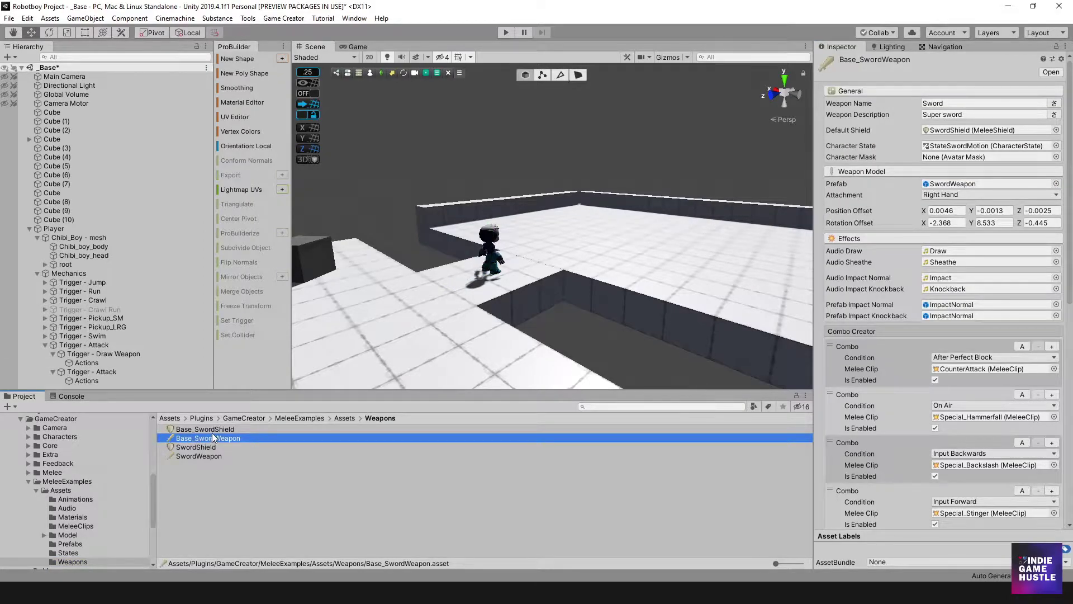
{"action": "scroll", "coordinate": [971, 282], "scroll_direction": "down", "scroll_amount": 6}
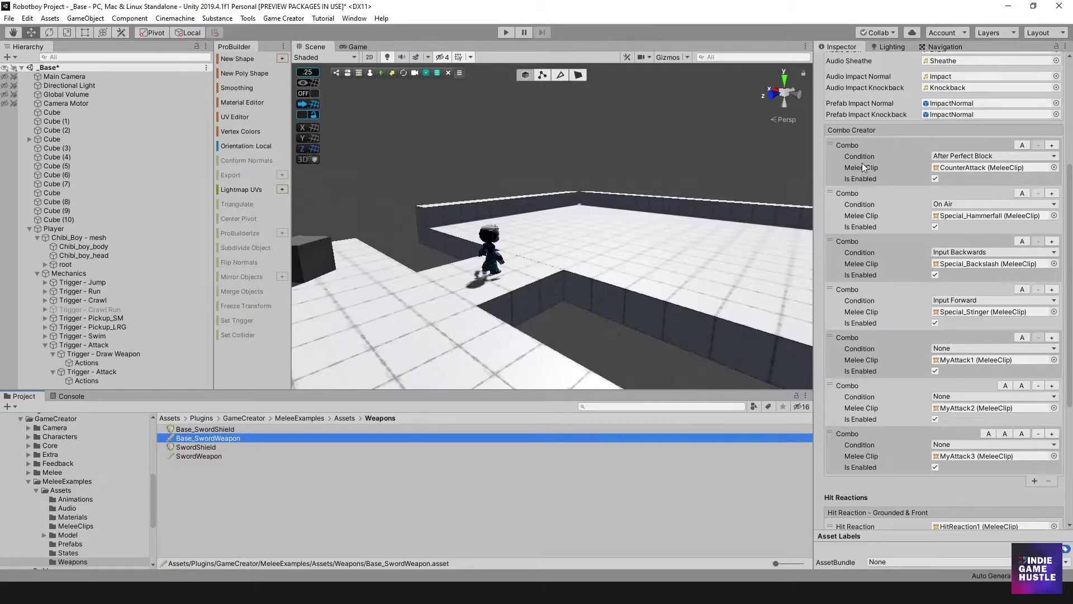
{"action": "scroll", "coordinate": [886, 303], "scroll_direction": "up", "scroll_amount": 3}
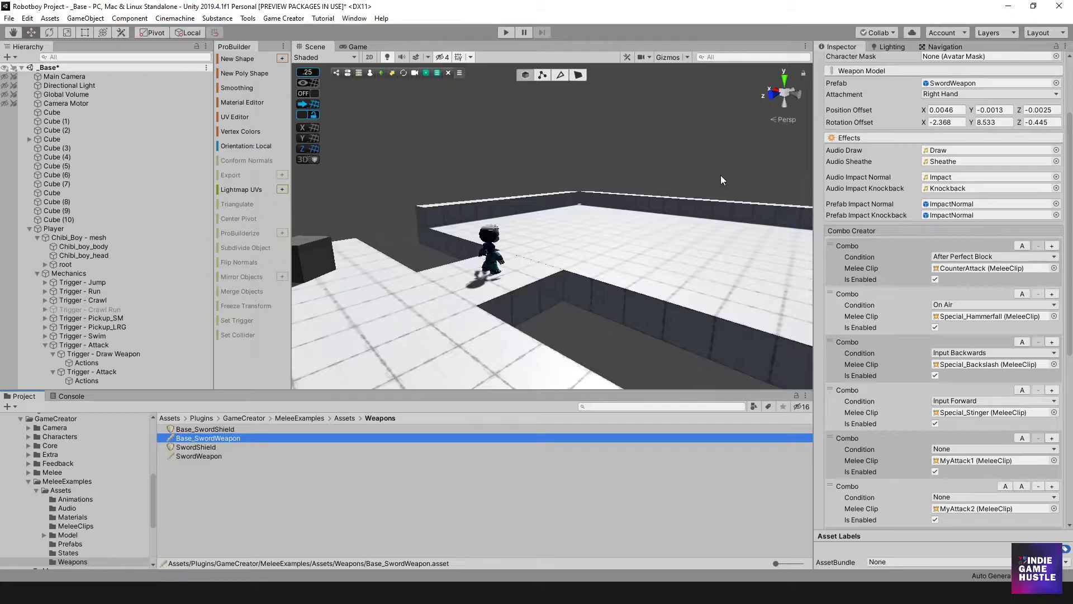
{"action": "scroll", "coordinate": [585, 209], "scroll_direction": "down", "scroll_amount": 2}
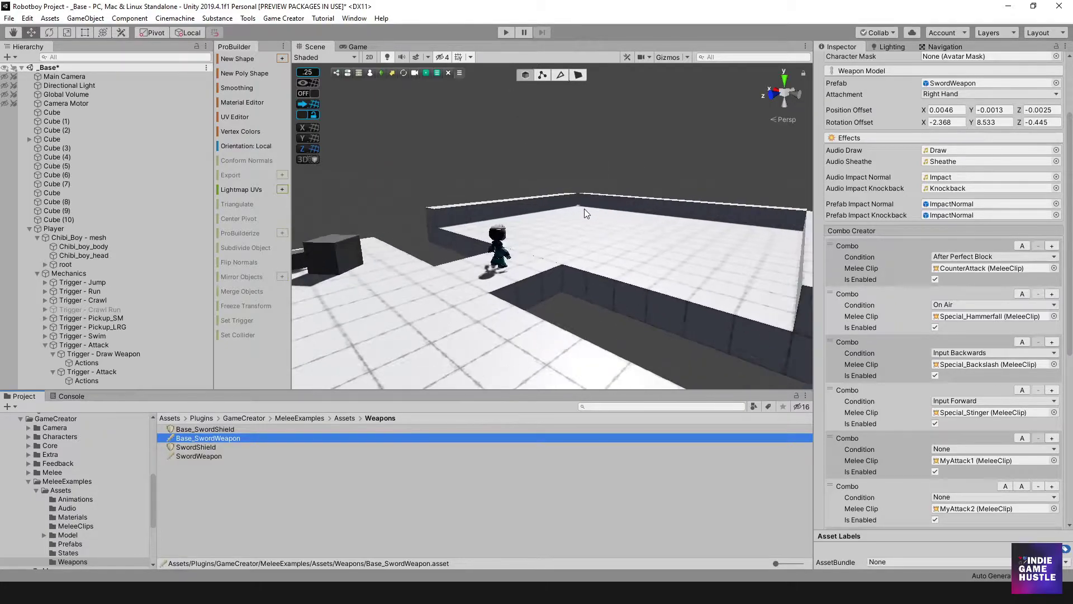
{"action": "scroll", "coordinate": [963, 328], "scroll_direction": "down", "scroll_amount": 5}
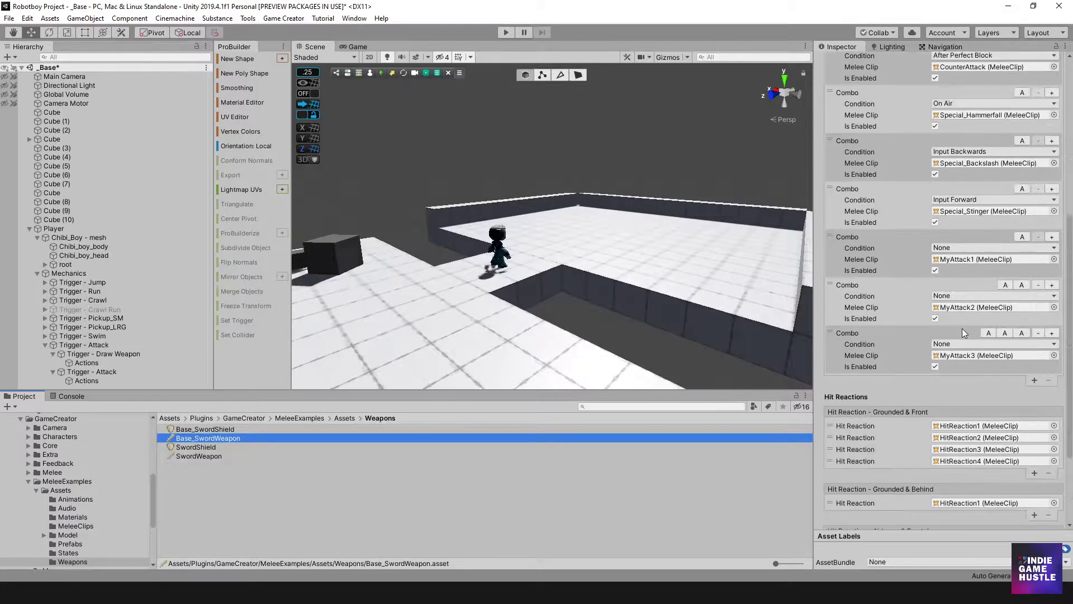
Locate the MyAttack1 melee clip from its combo entry and open its settings for review.
{"action": "left_click", "coordinate": [948, 260]}
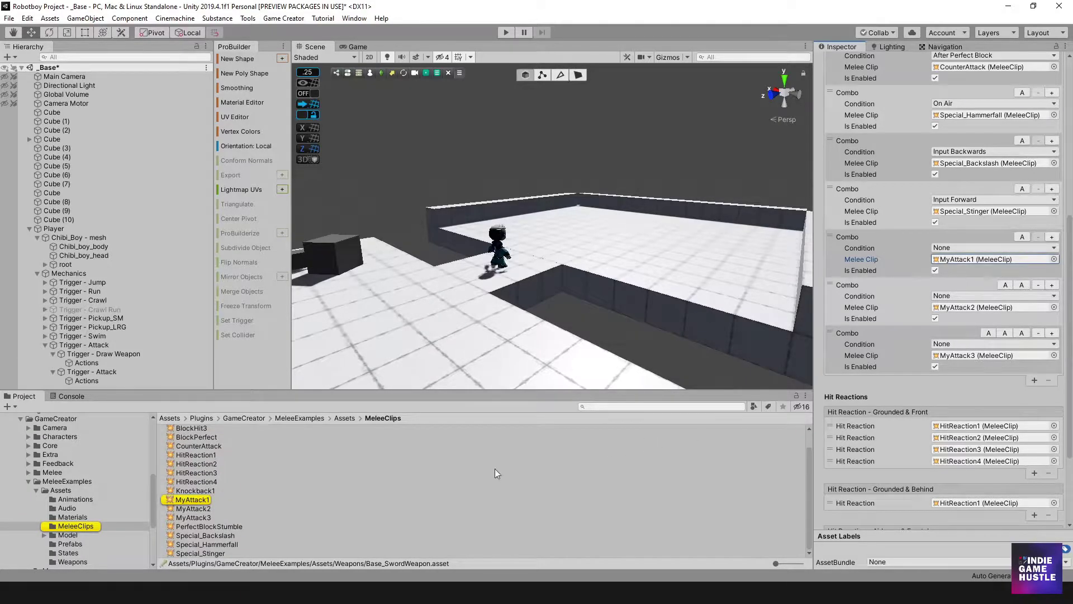
{"action": "left_click", "coordinate": [204, 498]}
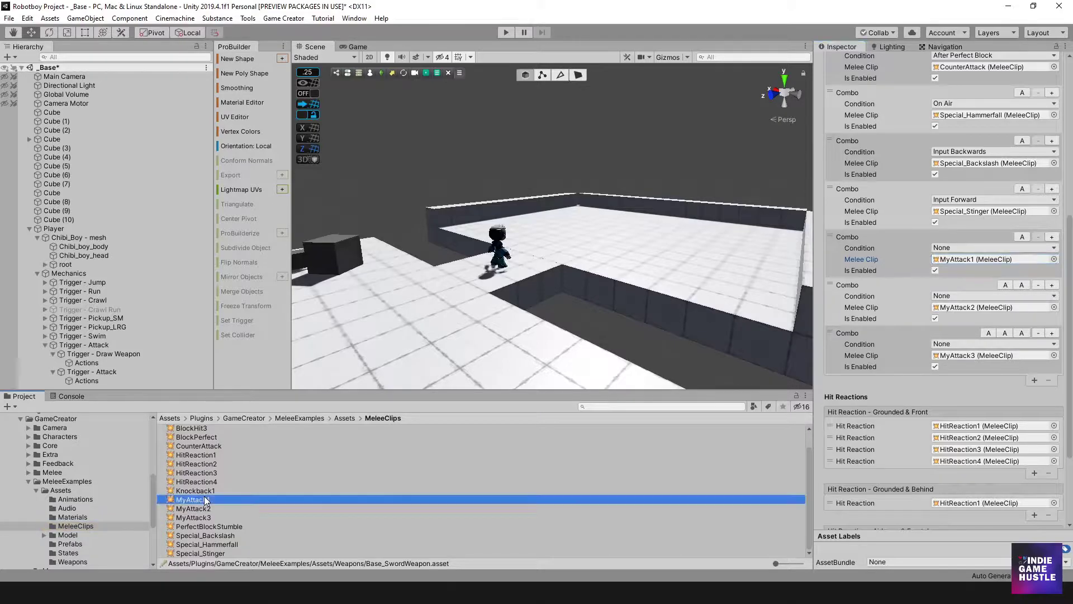
{"action": "scroll", "coordinate": [837, 352], "scroll_direction": "up", "scroll_amount": 5}
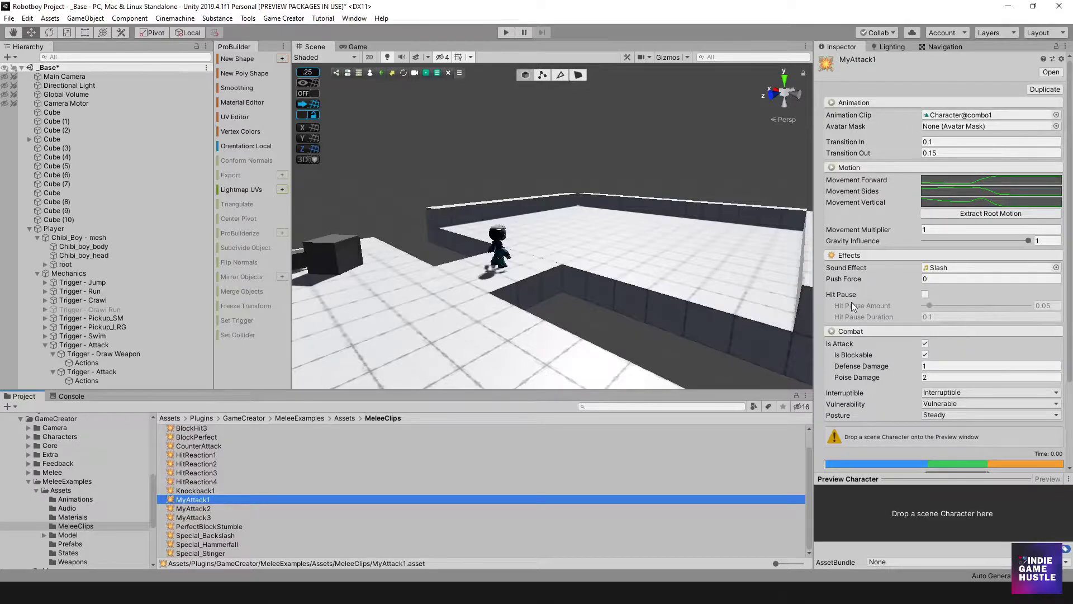
{"action": "right_click", "coordinate": [300, 498]}
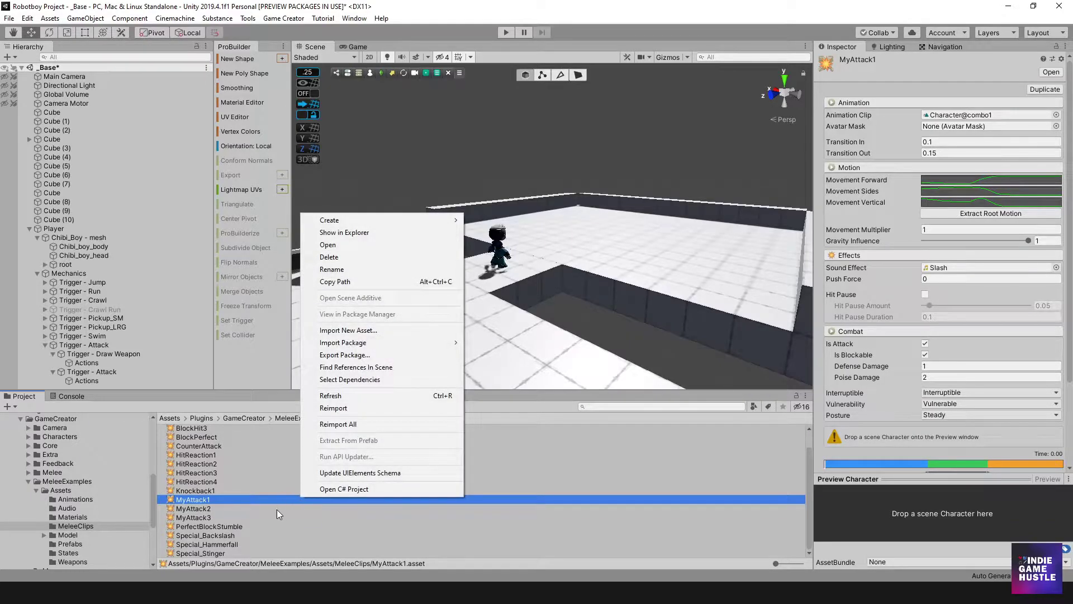
{"action": "mouse_move", "coordinate": [434, 219]}
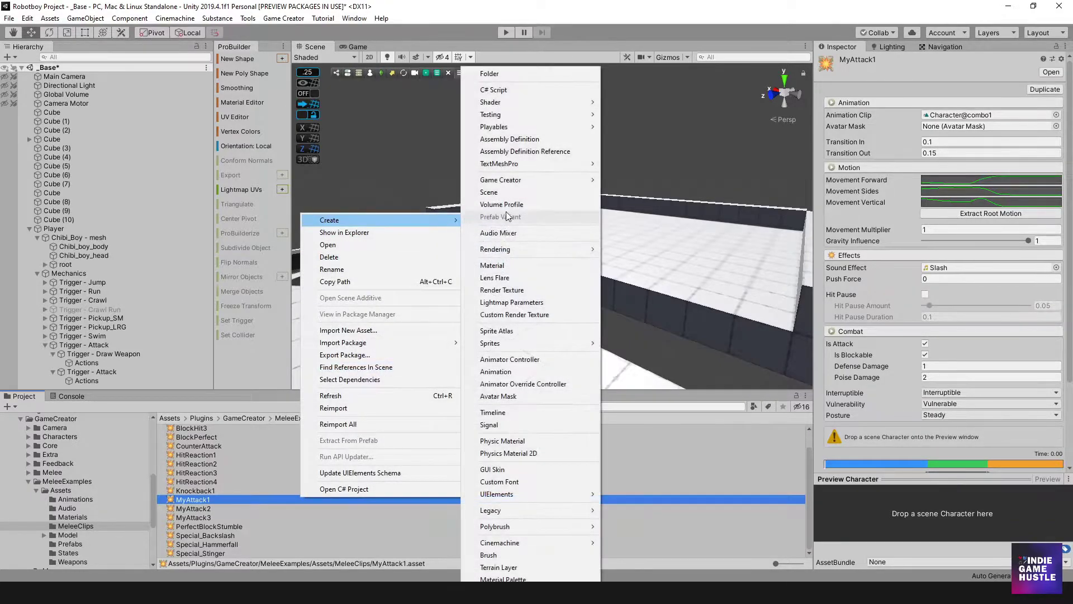
{"action": "left_click", "coordinate": [517, 194]}
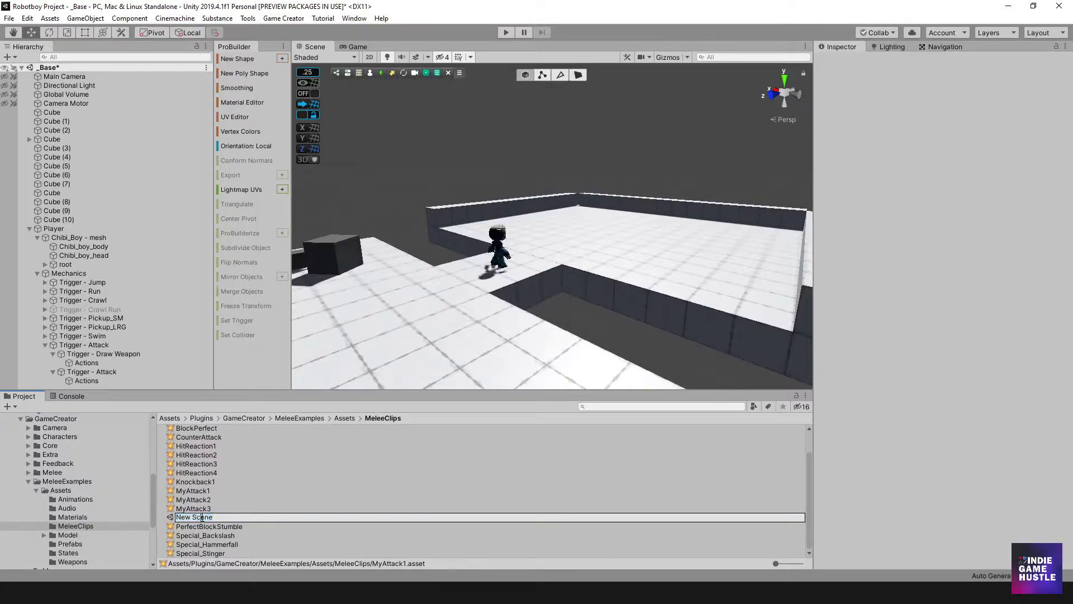
{"action": "key", "text": "Return"}
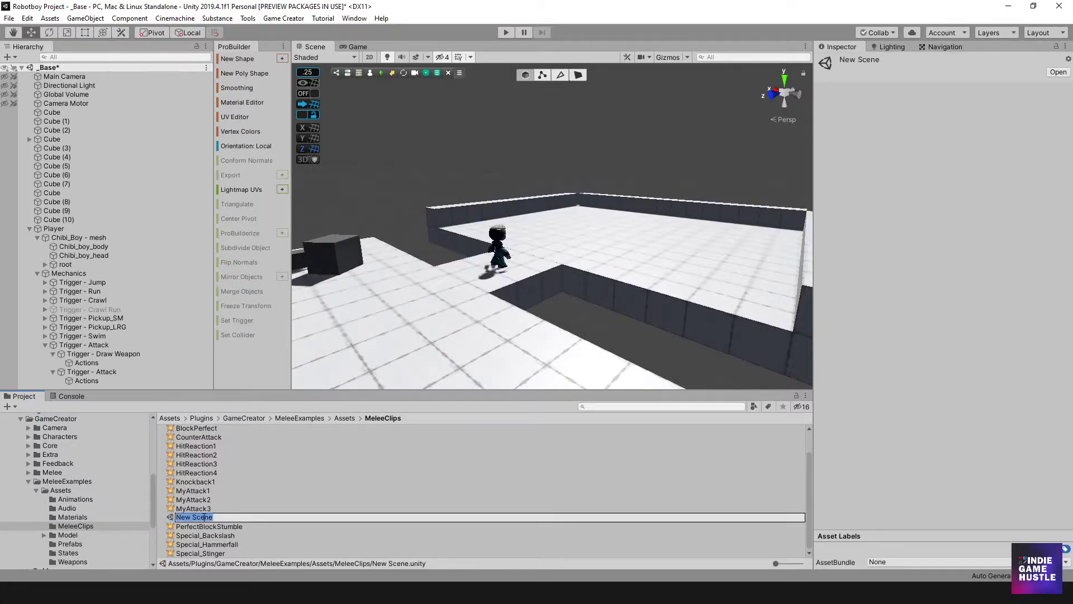
{"action": "key", "text": "Delete"}
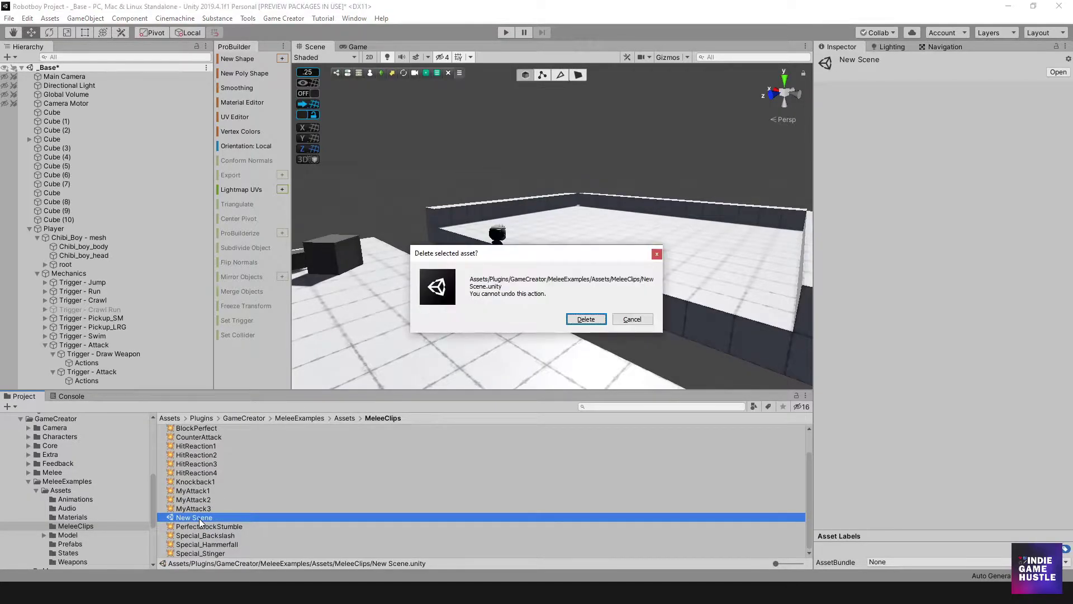
{"action": "left_click", "coordinate": [585, 318]}
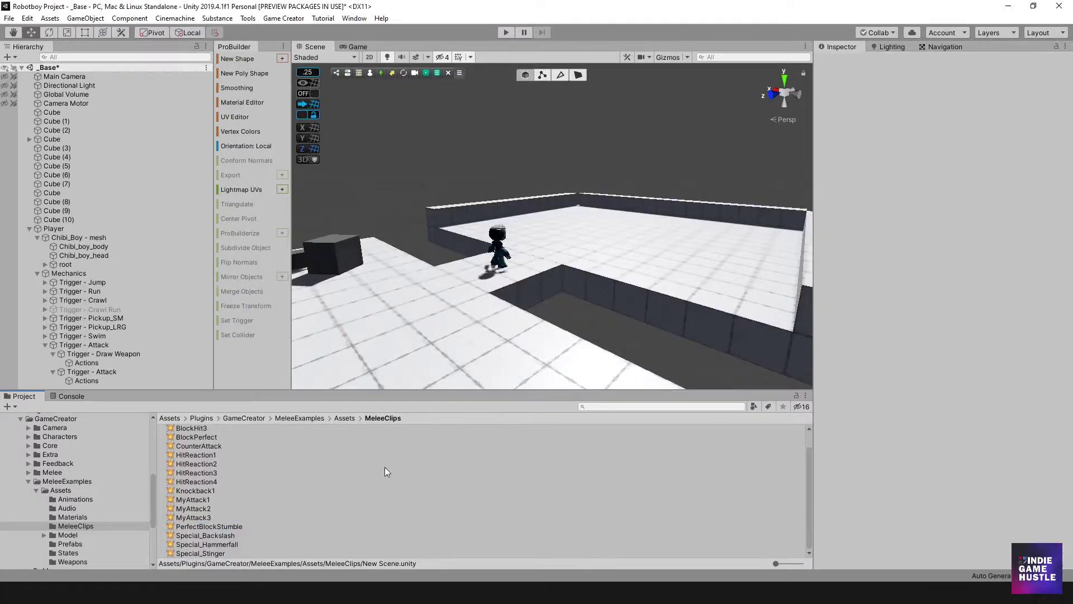
{"action": "right_click", "coordinate": [257, 487]}
{"action": "mouse_move", "coordinate": [341, 210]}
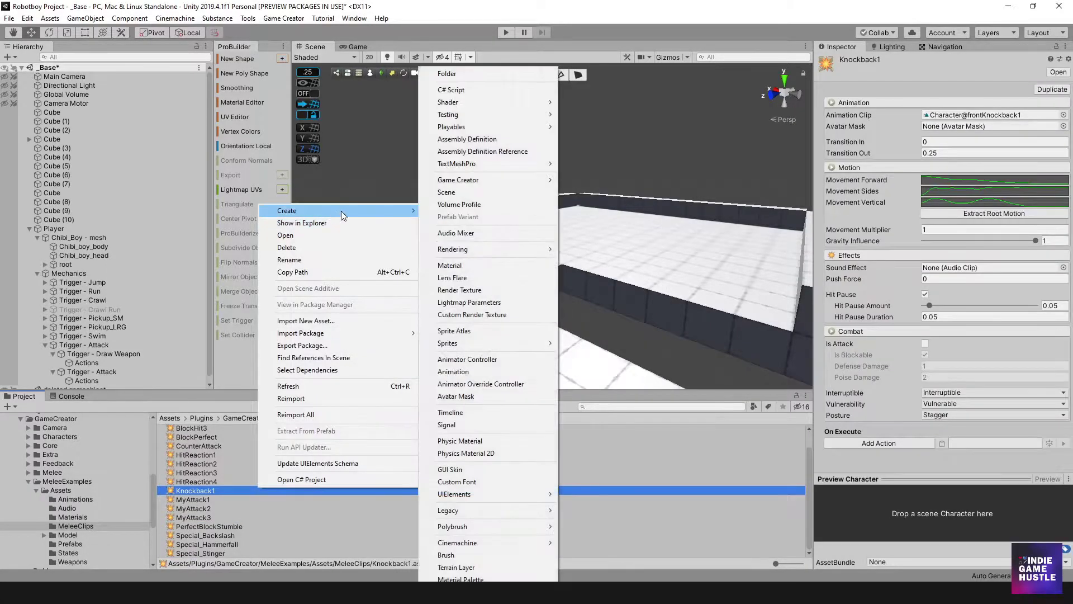
{"action": "mouse_move", "coordinate": [501, 179]}
{"action": "mouse_move", "coordinate": [593, 180]}
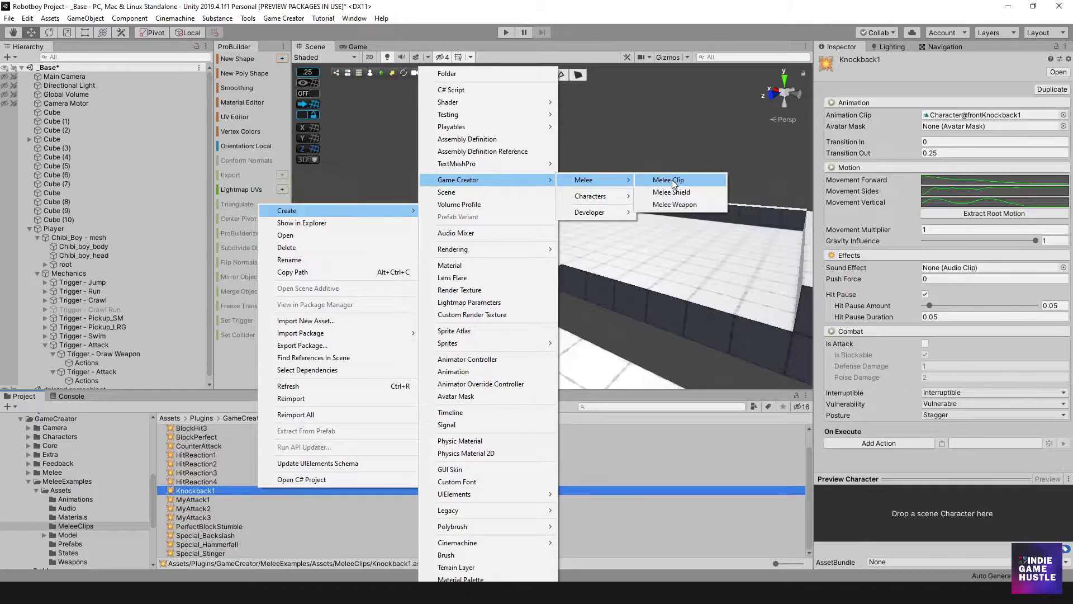
{"action": "left_click", "coordinate": [828, 81]}
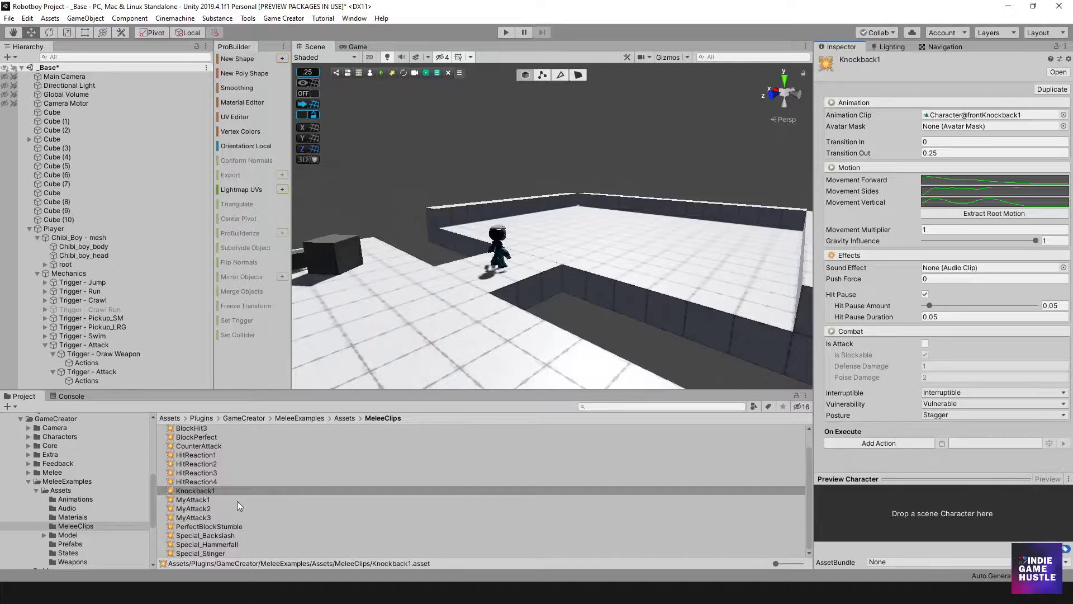
Examine the MyAttack1 clip's animation, transition, motion and combat settings.
{"action": "left_click", "coordinate": [193, 500]}
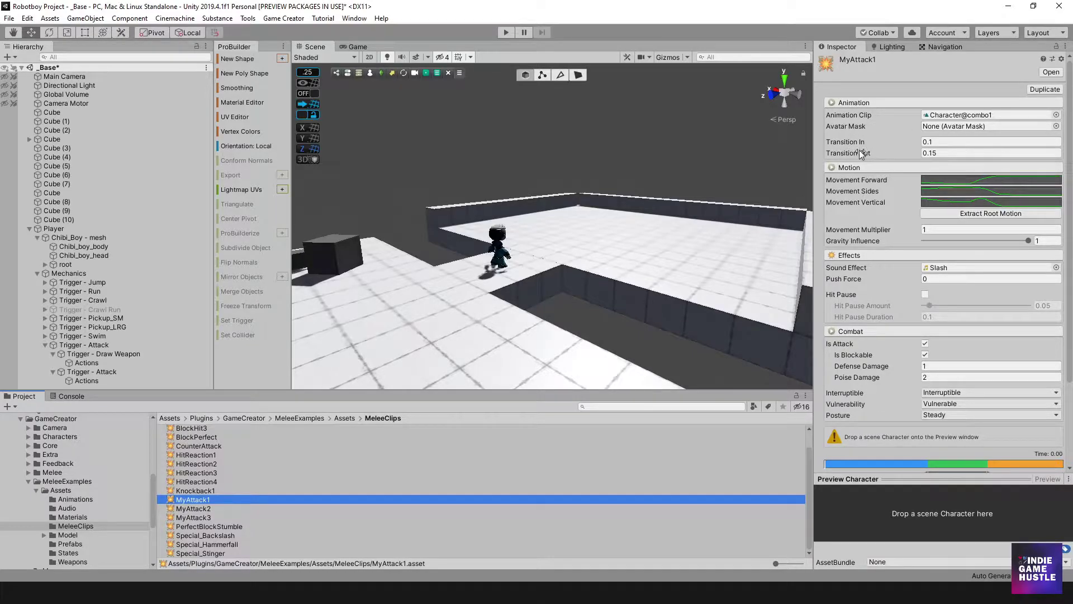
{"action": "left_click", "coordinate": [926, 153]}
{"action": "left_click", "coordinate": [921, 152]}
{"action": "scroll", "coordinate": [917, 149], "scroll_direction": "down", "scroll_amount": 3}
{"action": "scroll", "coordinate": [912, 149], "scroll_direction": "up", "scroll_amount": 3}
{"action": "left_click", "coordinate": [944, 209]}
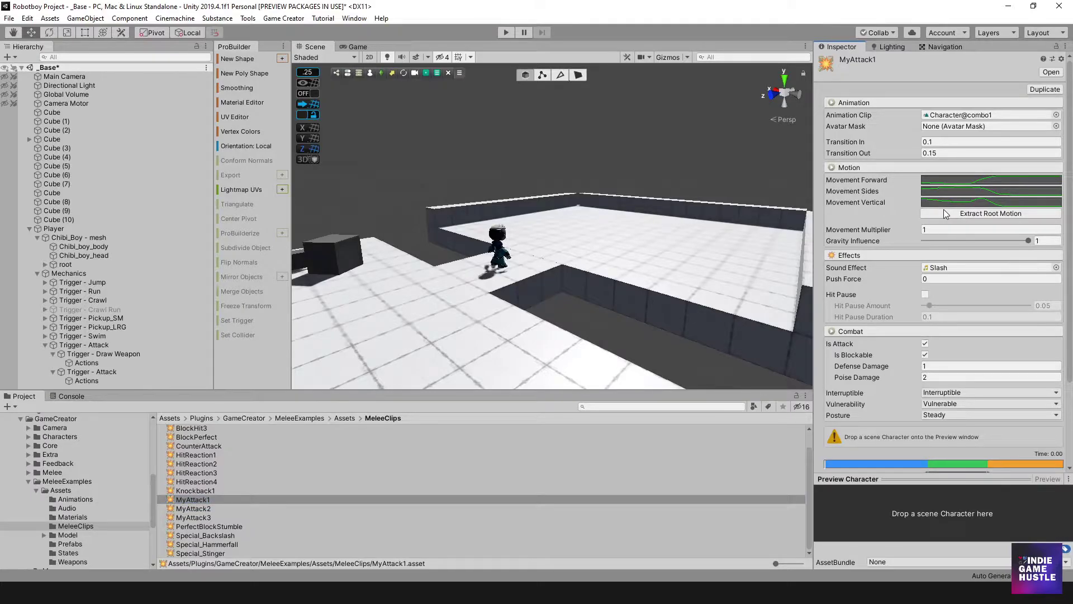
Replace MyAttack1's Movement Forward curve with the flat preset, and regenerate the movement curves by extracting root motion.
{"action": "left_click", "coordinate": [958, 180]}
{"action": "left_click", "coordinate": [254, 382]}
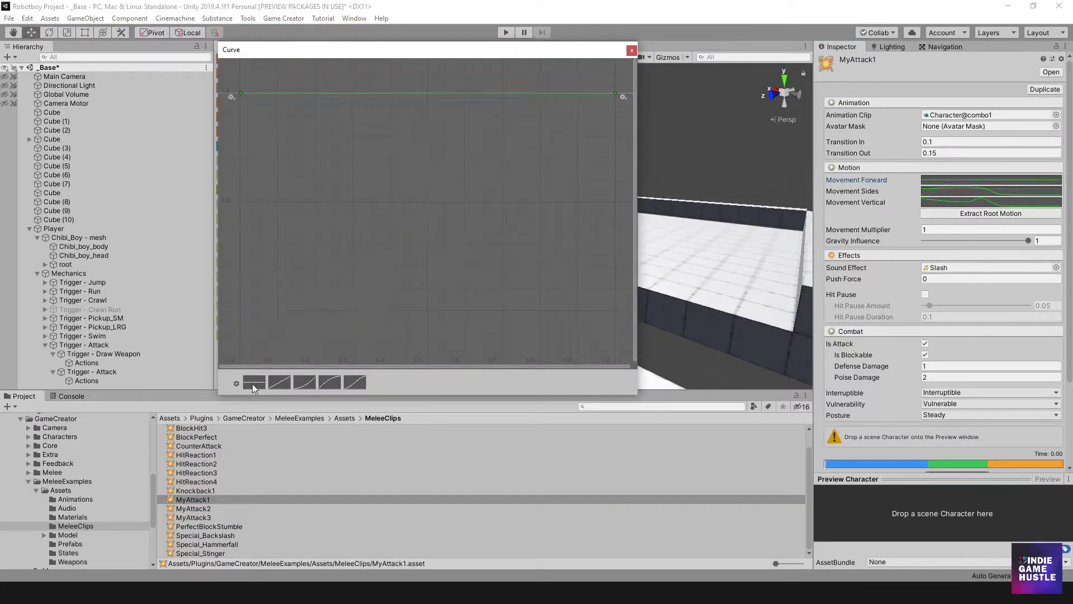
{"action": "left_click", "coordinate": [631, 50]}
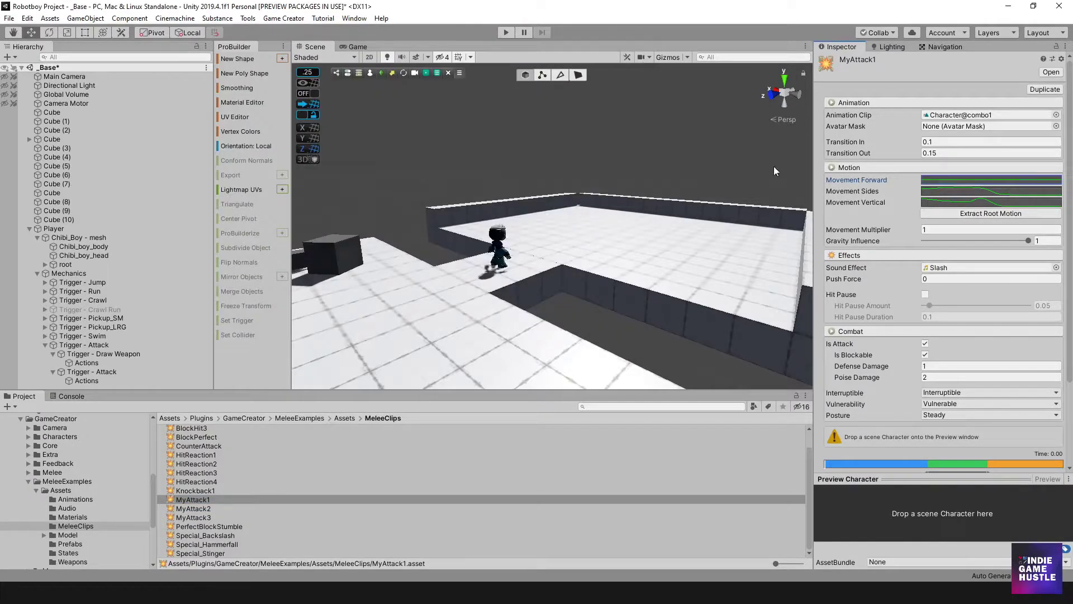
{"action": "left_click", "coordinate": [954, 213]}
{"action": "left_click", "coordinate": [629, 170]}
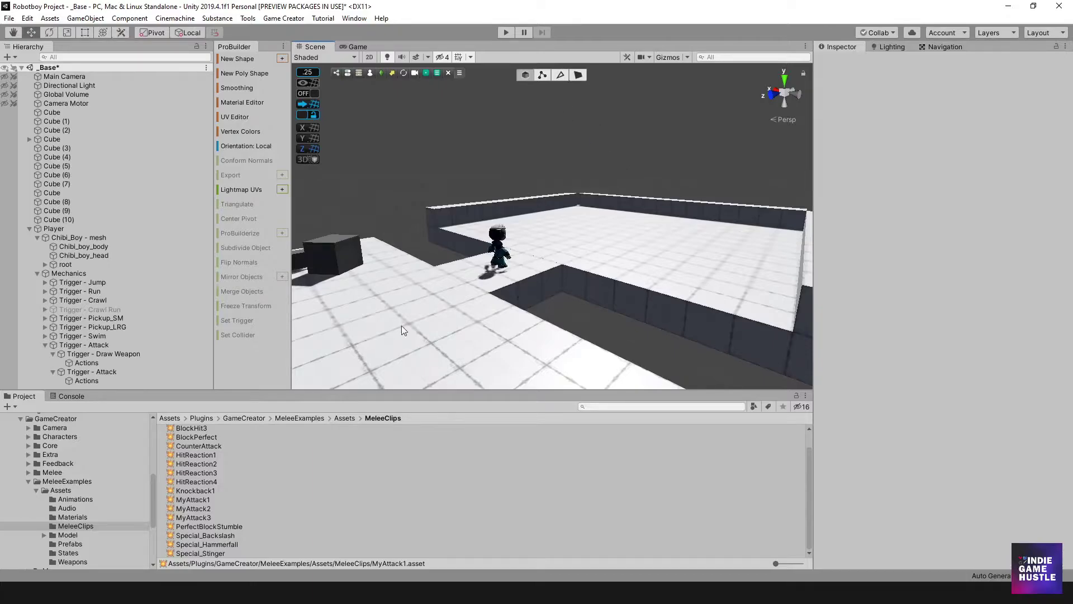
Run the game and perform sword attacks to check how far the character moves.
{"action": "left_click", "coordinate": [505, 31]}
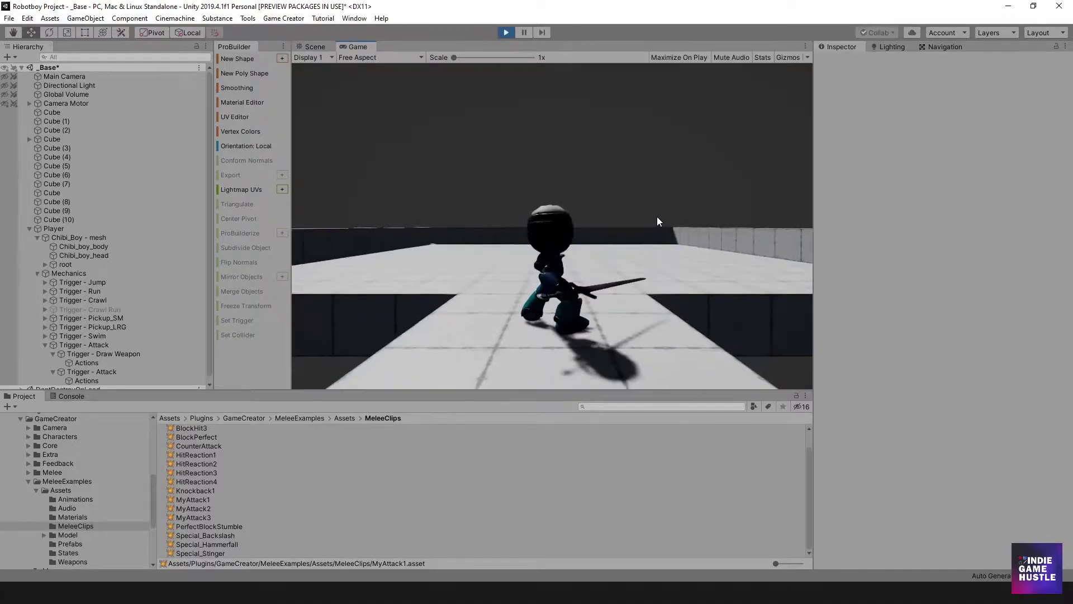
{"action": "left_click", "coordinate": [656, 215]}
{"action": "left_click", "coordinate": [578, 247]}
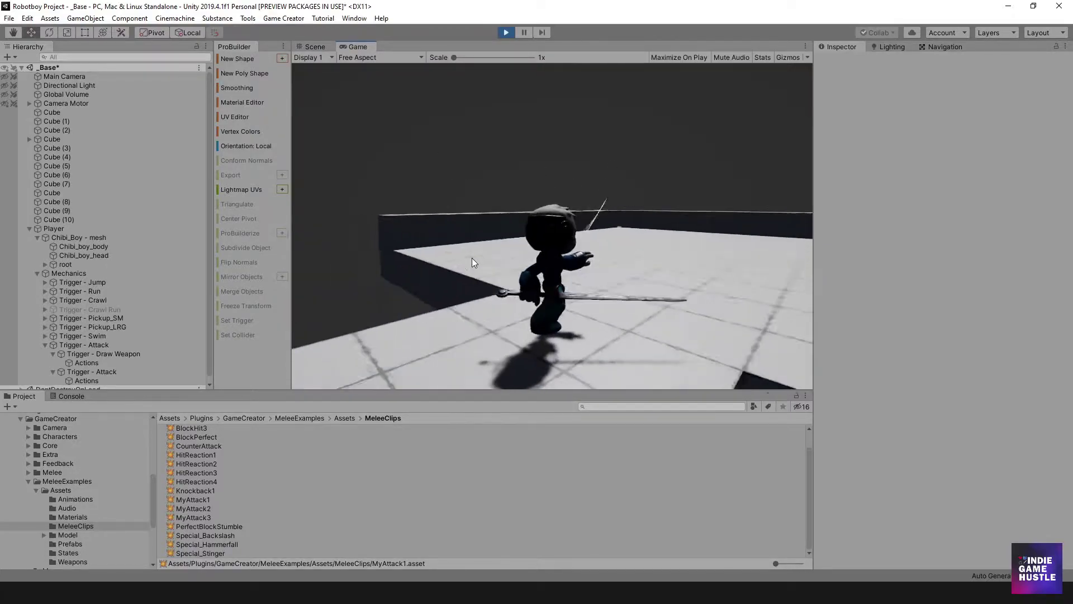
Set the MyAttack1 clip's Movement Multiplier to 3 and test the attack in the running game.
{"action": "left_click", "coordinate": [214, 500]}
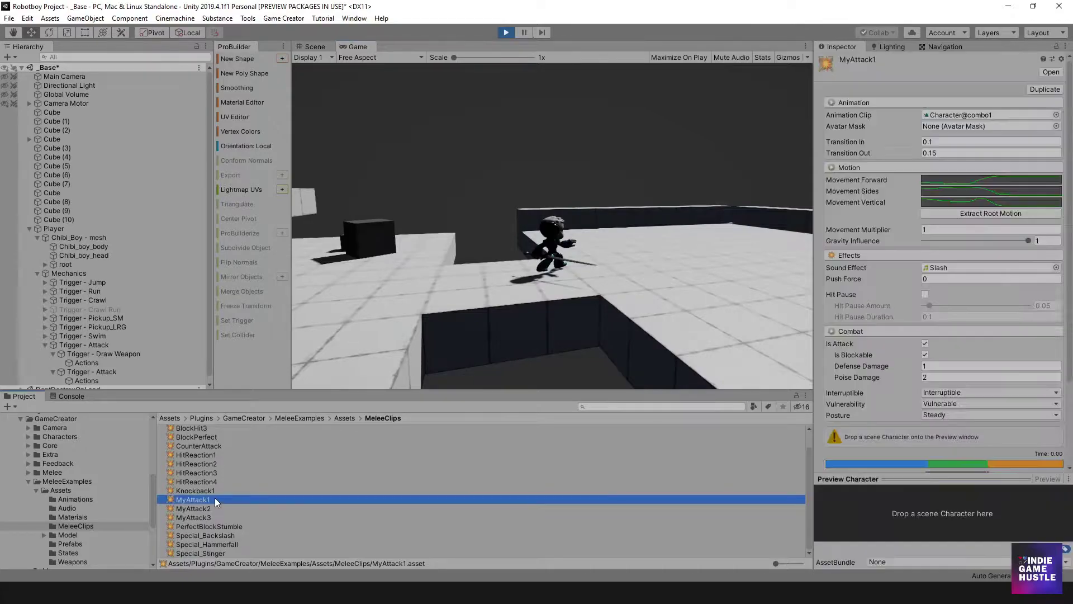
{"action": "left_click", "coordinate": [935, 228]}
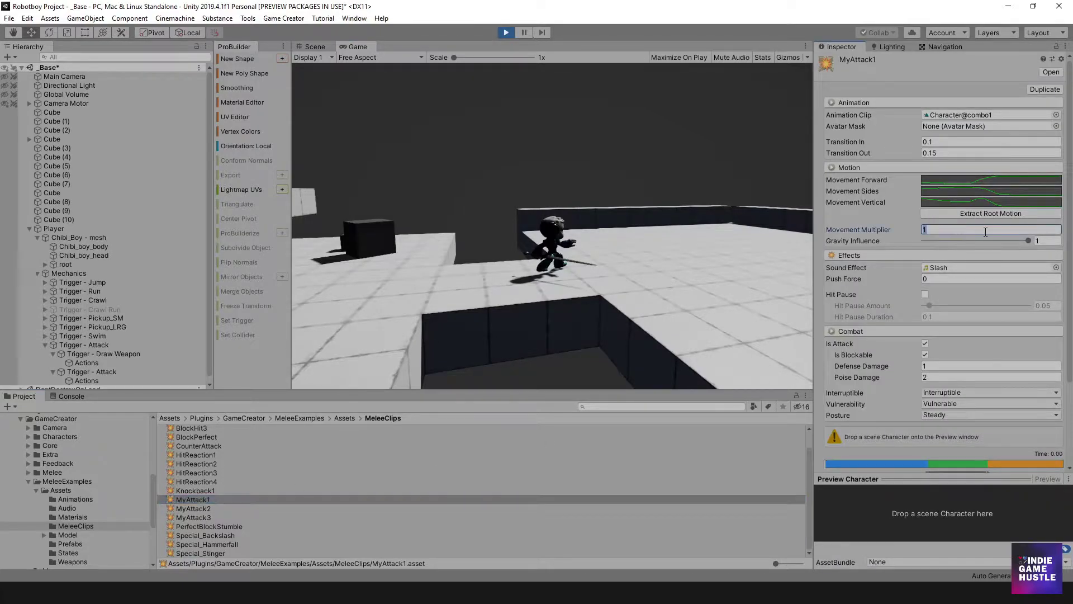
{"action": "type", "text": "3"}
{"action": "left_click", "coordinate": [690, 229]}
{"action": "left_click", "coordinate": [632, 233]}
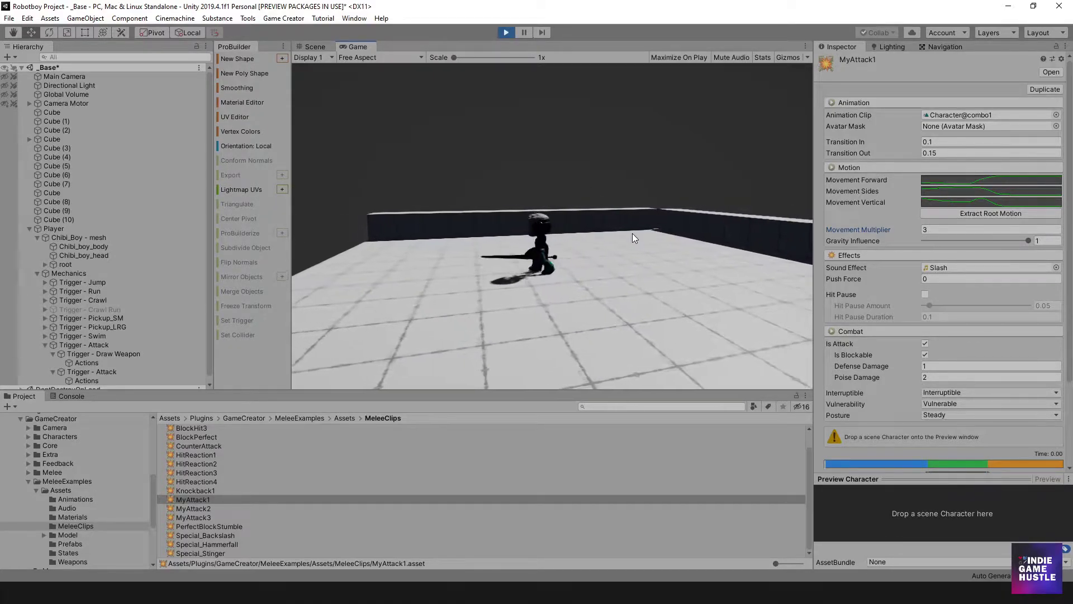
Perform further sword attacks in the running game to check how far the tripled movement carries the character.
{"action": "left_click", "coordinate": [632, 233]}
{"action": "left_click", "coordinate": [630, 234]}
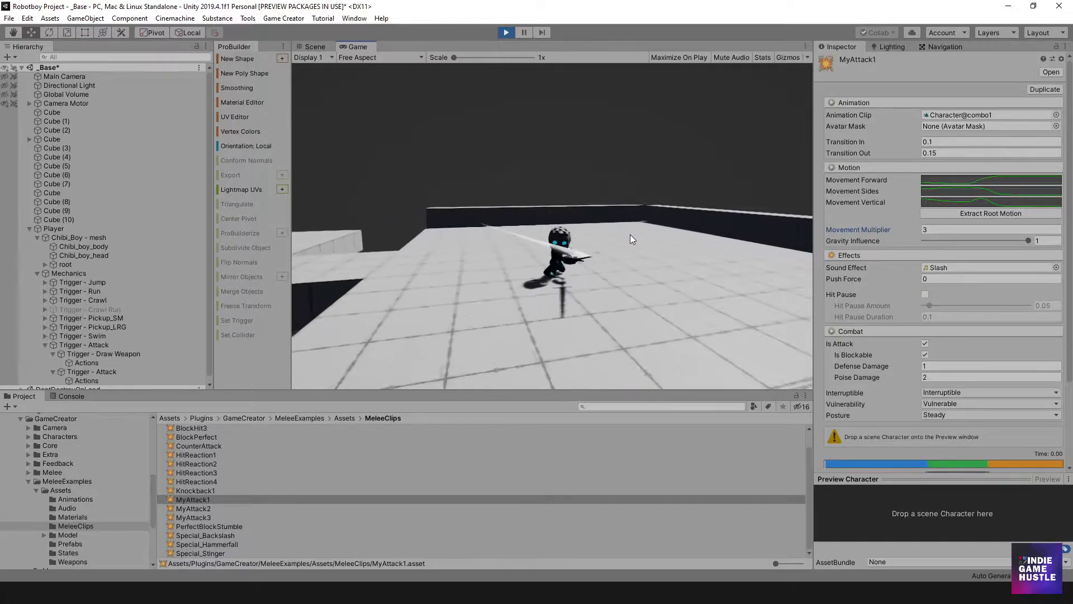
{"action": "left_click", "coordinate": [630, 234]}
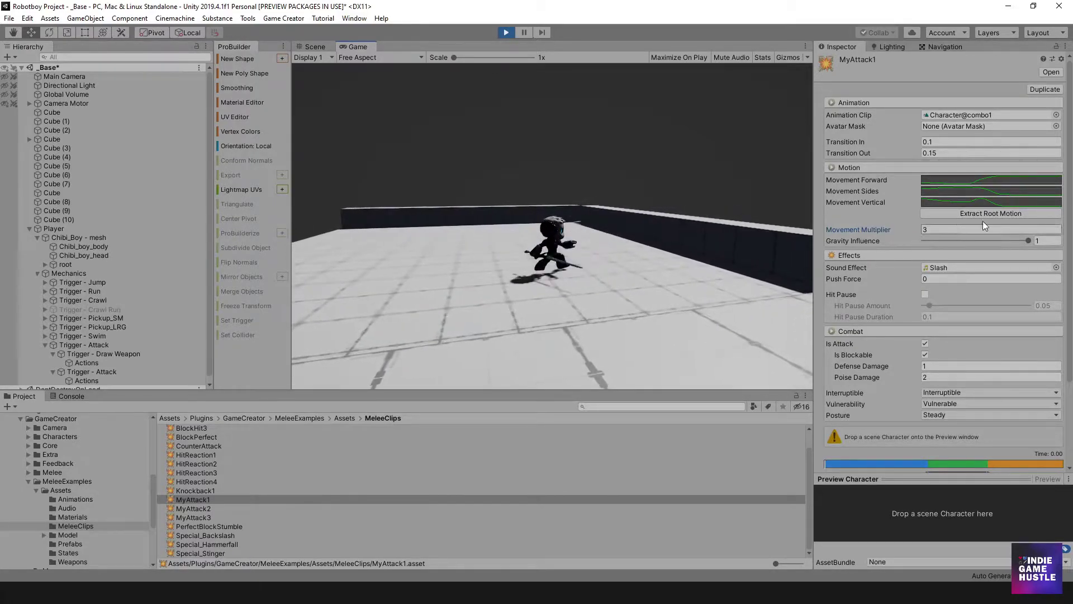
Set MyAttack1's Movement Multiplier to 0.1 and test the sword attacks while moving the character in both directions.
{"action": "left_click", "coordinate": [957, 233]}
{"action": "type", "text": ".1"}
{"action": "left_click", "coordinate": [598, 228]}
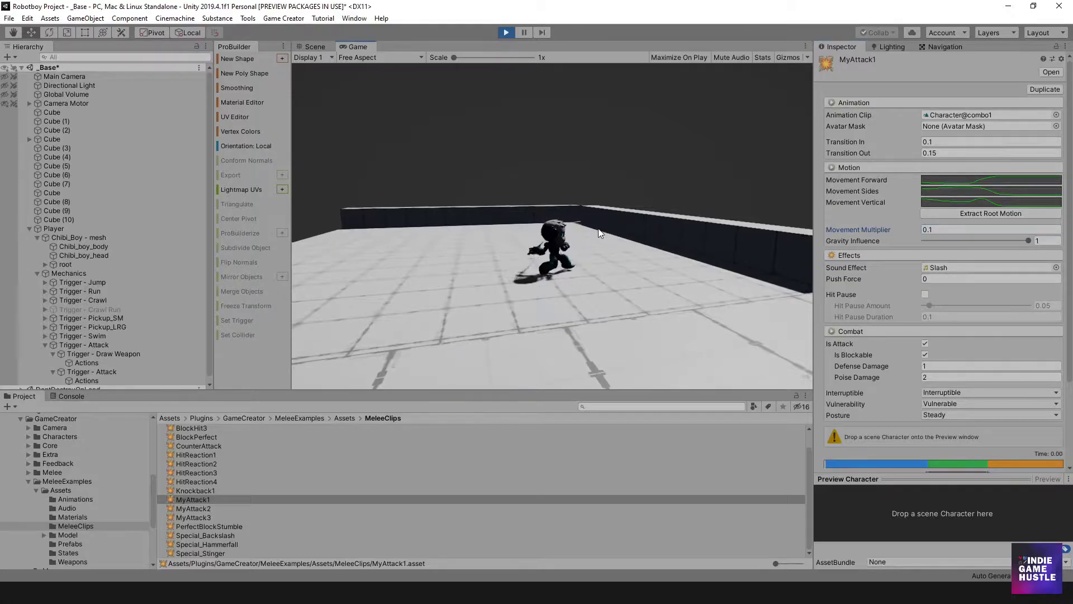
{"action": "left_click", "coordinate": [598, 228]}
{"action": "key", "text": "a"}
{"action": "left_click", "coordinate": [598, 228]}
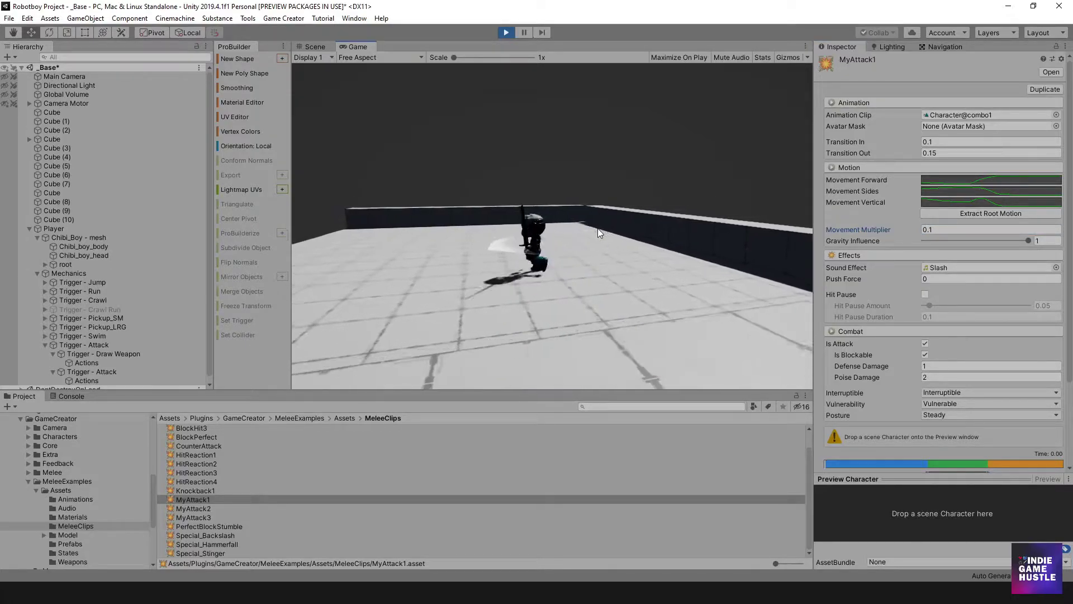
{"action": "key", "text": "d"}
{"action": "left_click", "coordinate": [599, 228]}
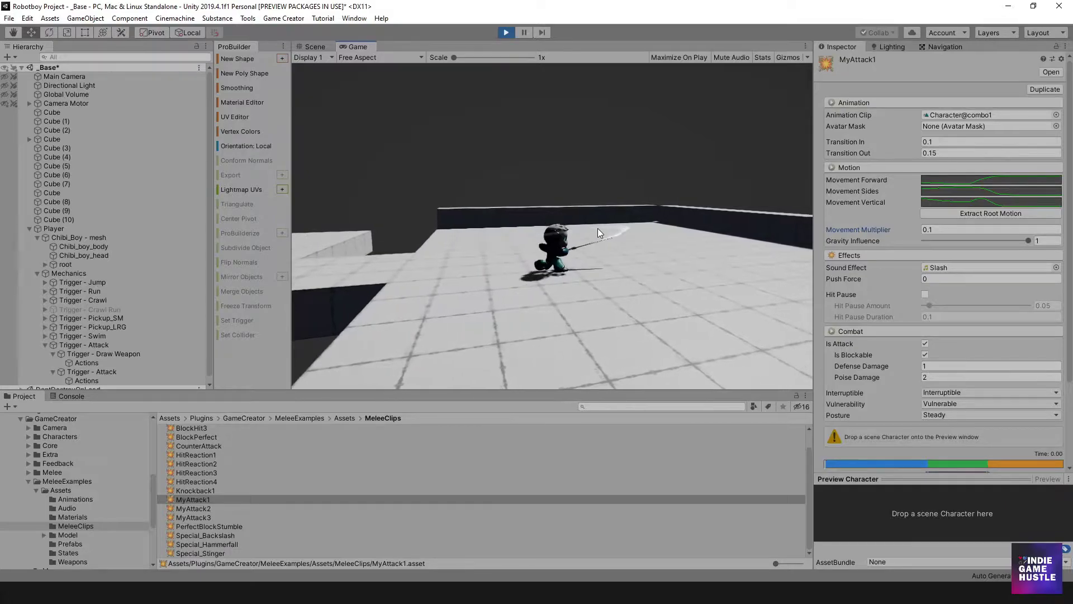
Set MyAttack1's Movement Multiplier to 0.5 and repeat the sword attacks in the running game.
{"action": "left_click", "coordinate": [937, 229]}
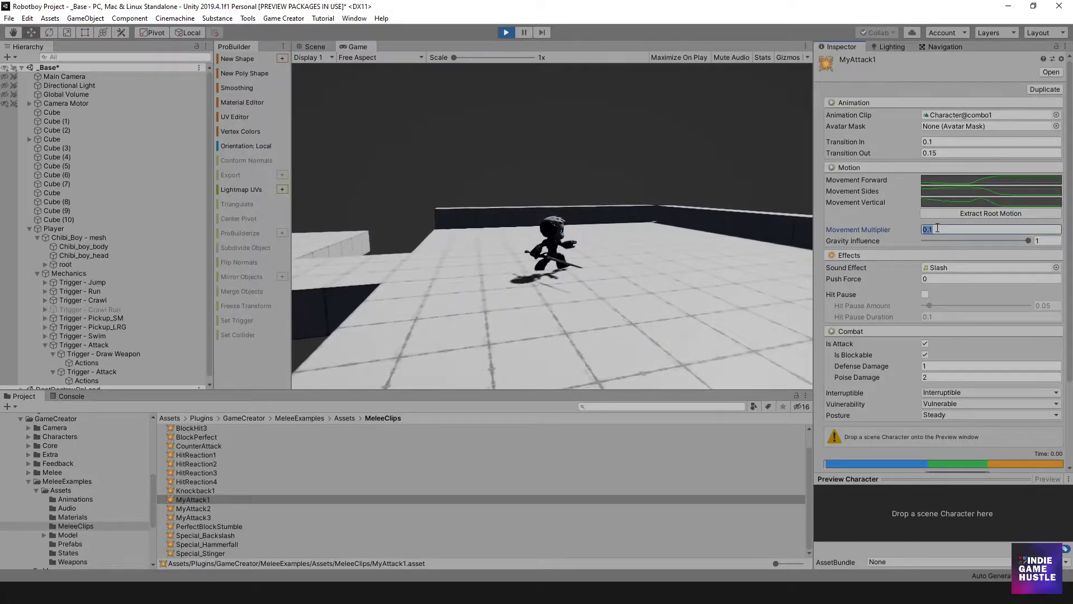
{"action": "type", "text": ".5"}
{"action": "left_click", "coordinate": [588, 238]}
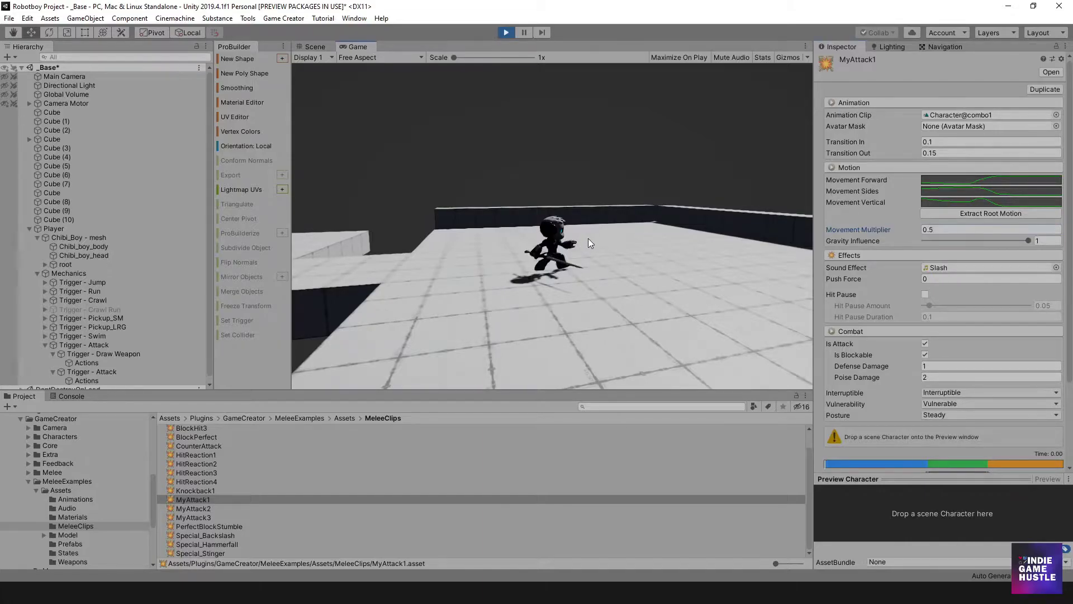
{"action": "left_click", "coordinate": [581, 237]}
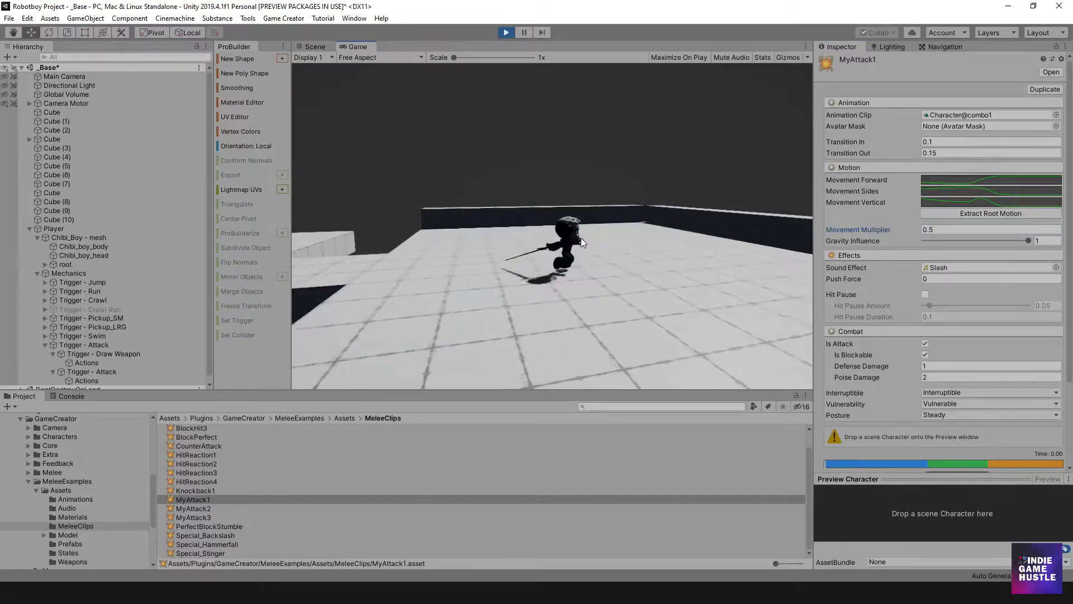
{"action": "key", "text": "a"}
{"action": "key", "text": "d"}
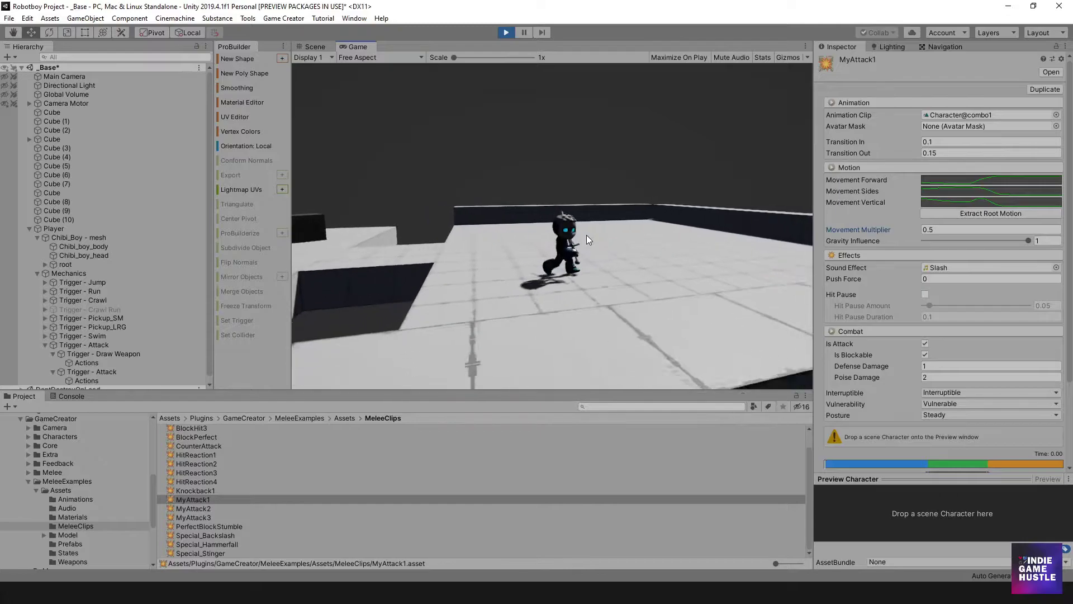
{"action": "left_click", "coordinate": [644, 249]}
{"action": "left_click", "coordinate": [642, 249]}
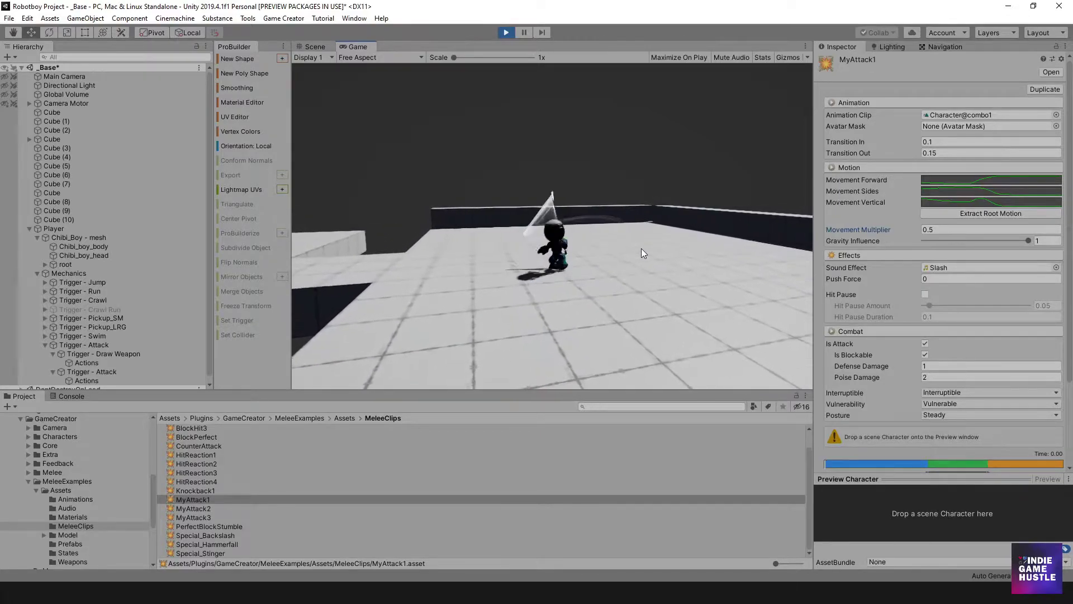
{"action": "left_click", "coordinate": [641, 249]}
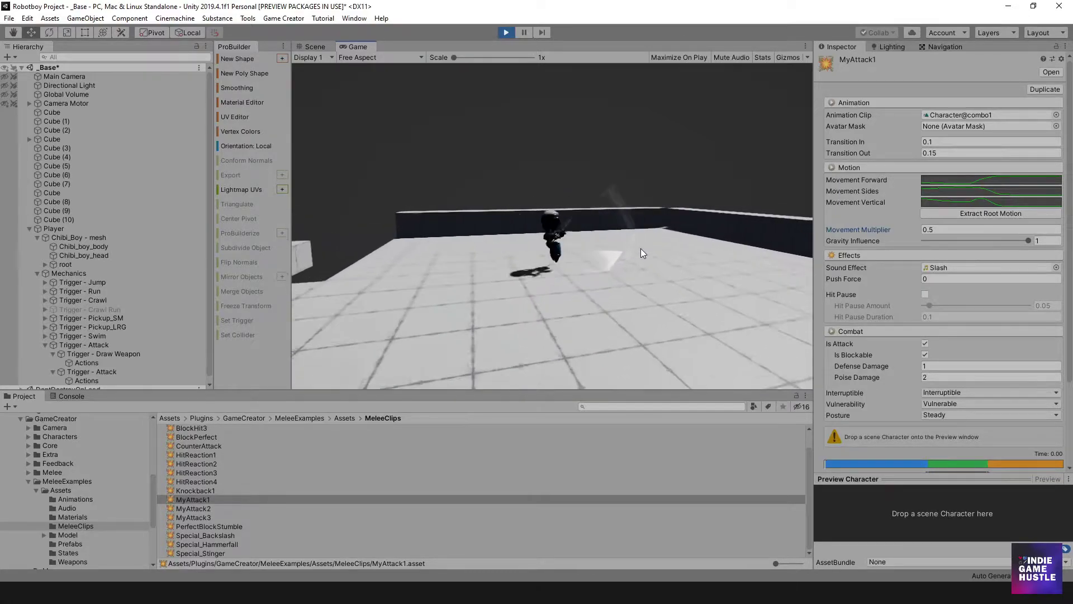
Set MyAttack1's Movement Multiplier back to 3 and perform the sword attacks again for comparison.
{"action": "left_click", "coordinate": [946, 229]}
{"action": "type", "text": "3"}
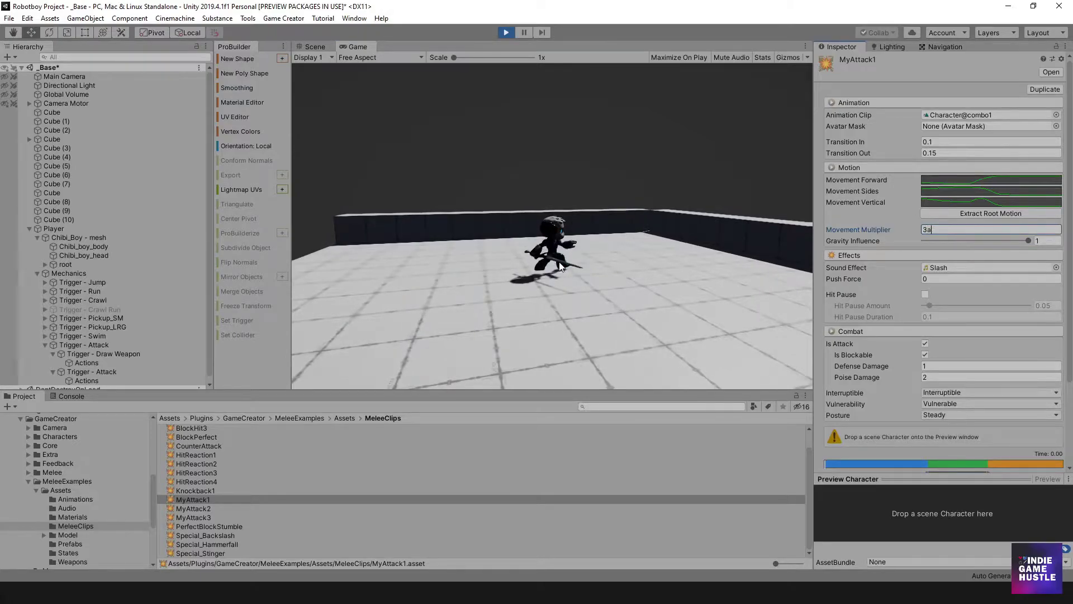
{"action": "type", "text": "a"}
{"action": "left_click", "coordinate": [589, 260]}
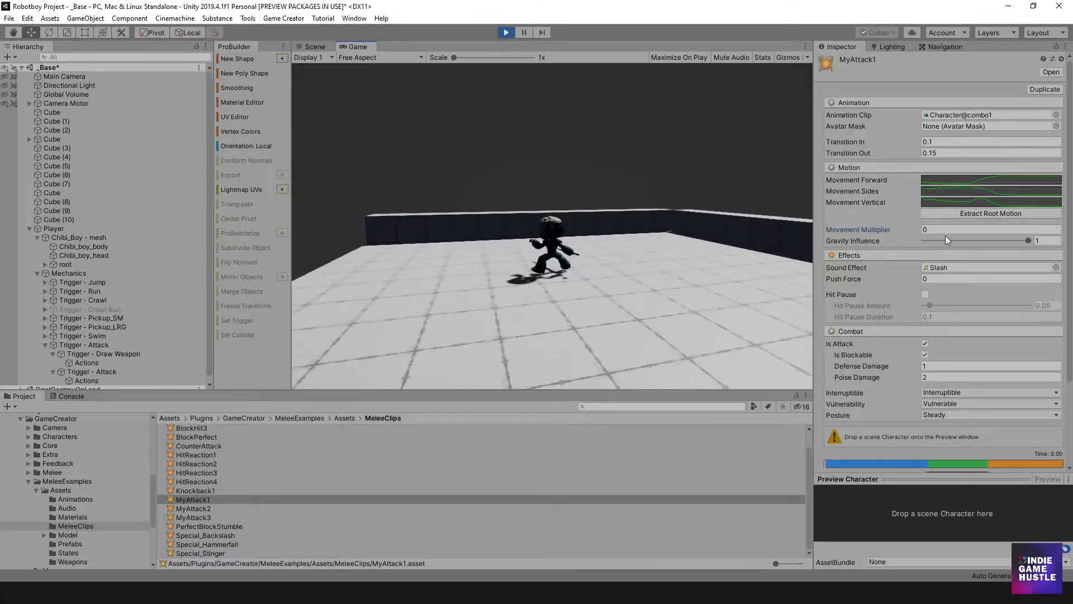
{"action": "left_click", "coordinate": [940, 229]}
{"action": "type", "text": "1"}
{"action": "type", "text": "3"}
{"action": "left_click", "coordinate": [643, 230]}
{"action": "left_click", "coordinate": [601, 263]}
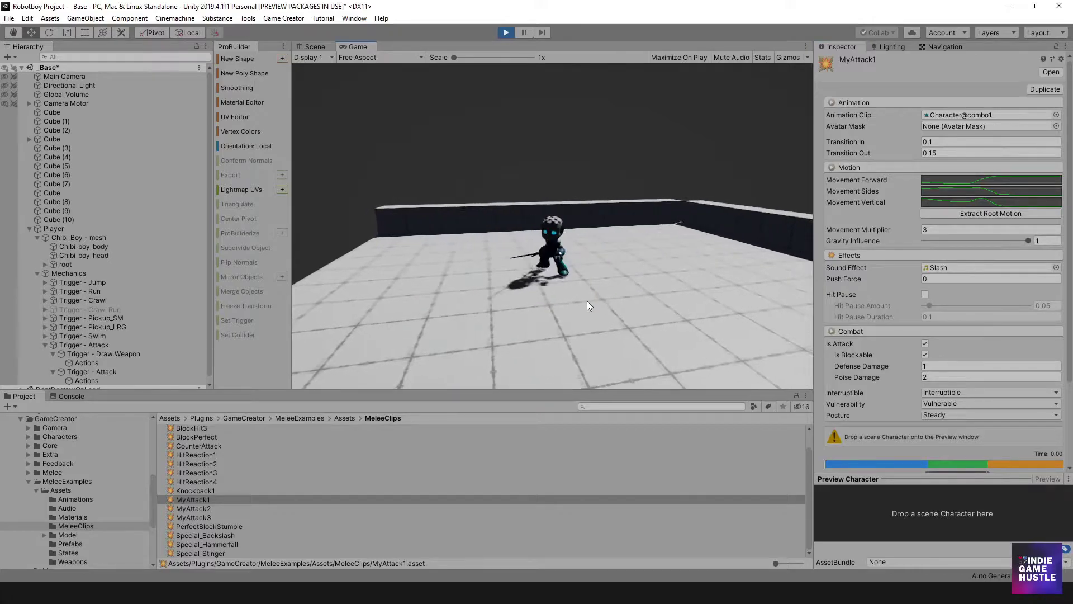
{"action": "left_click", "coordinate": [588, 267]}
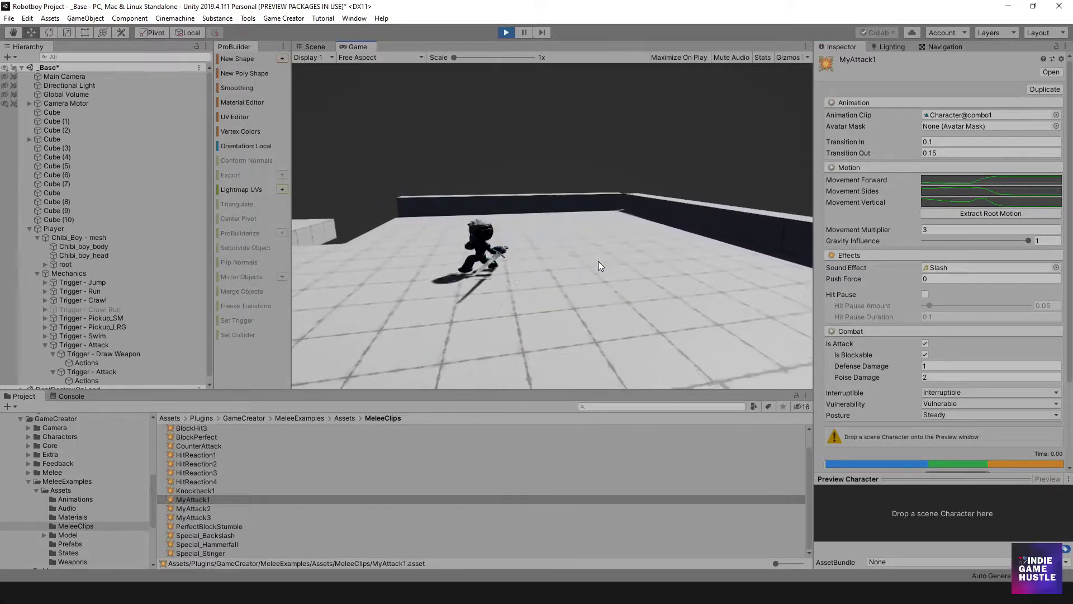
{"action": "left_click", "coordinate": [598, 260]}
{"action": "left_click", "coordinate": [598, 260]}
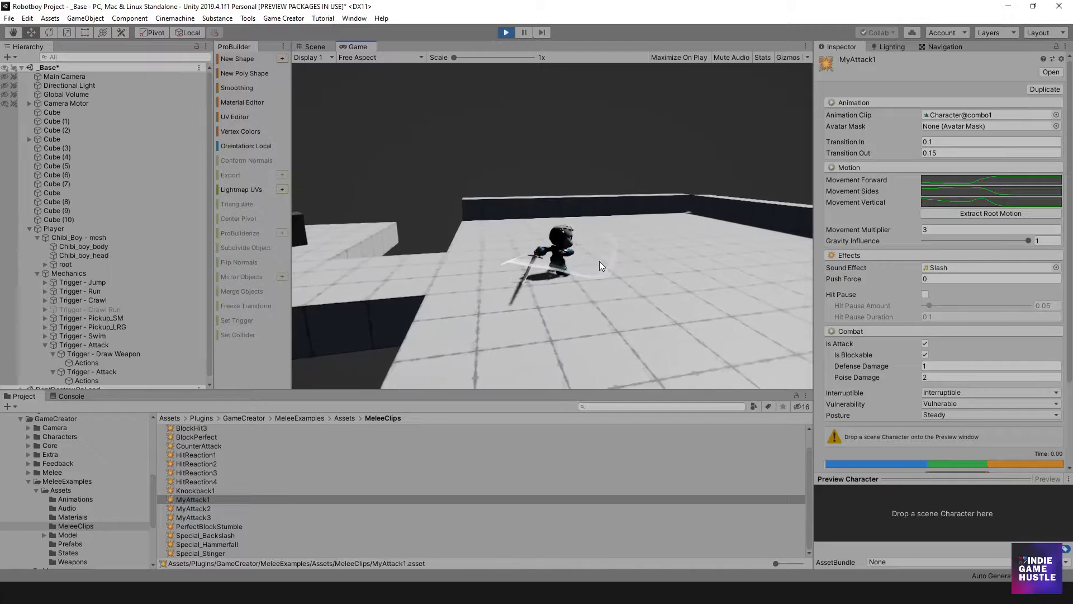
Set MyAttack1's Movement Multiplier to 1 and run through the sword combo in the game.
{"action": "left_click", "coordinate": [950, 231]}
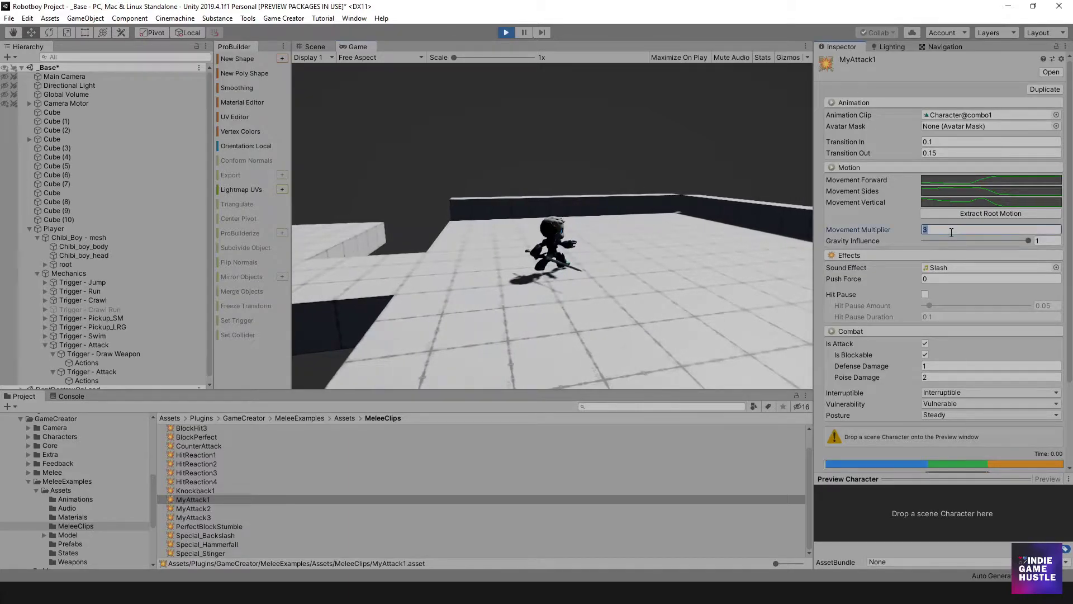
{"action": "type", "text": "1"}
{"action": "left_click", "coordinate": [637, 255]}
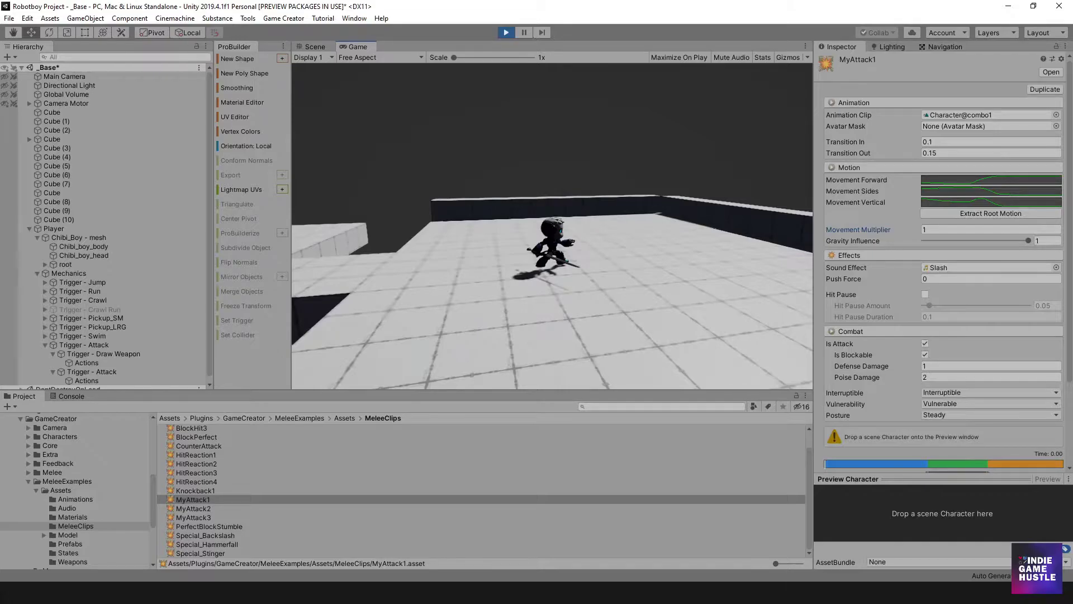
{"action": "left_click", "coordinate": [634, 273]}
{"action": "left_click", "coordinate": [634, 273]}
{"action": "left_click", "coordinate": [634, 273]}
{"action": "left_click", "coordinate": [635, 271]}
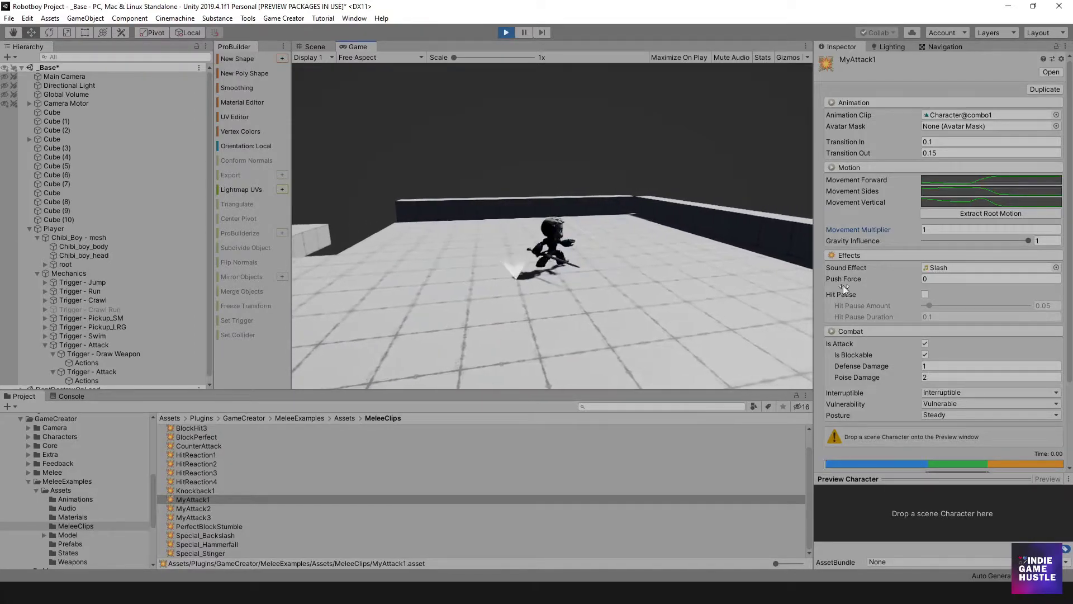
Set MyAttack1's Push Force to 1 and test the attack in the running game.
{"action": "left_click", "coordinate": [931, 279]}
{"action": "left_click", "coordinate": [932, 279]}
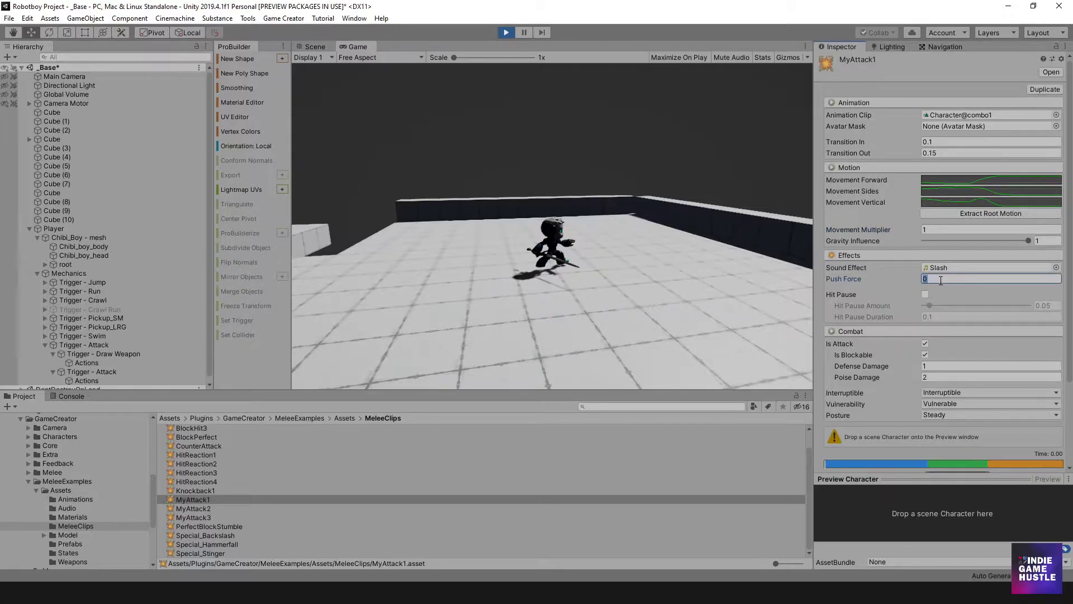
{"action": "left_click", "coordinate": [686, 243]}
{"action": "left_click", "coordinate": [938, 279]}
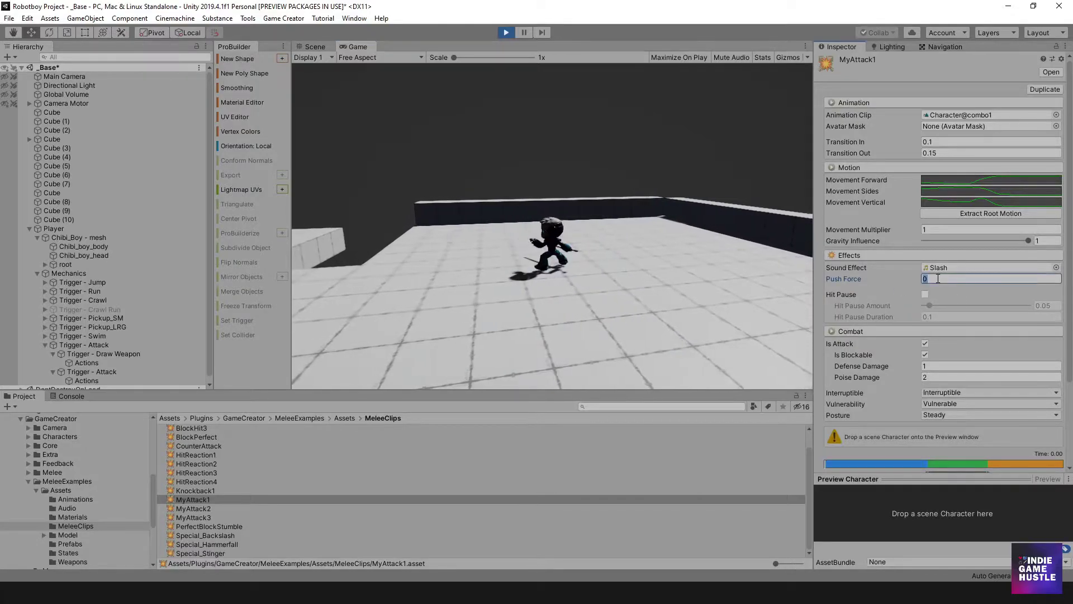
{"action": "left_click", "coordinate": [670, 254]}
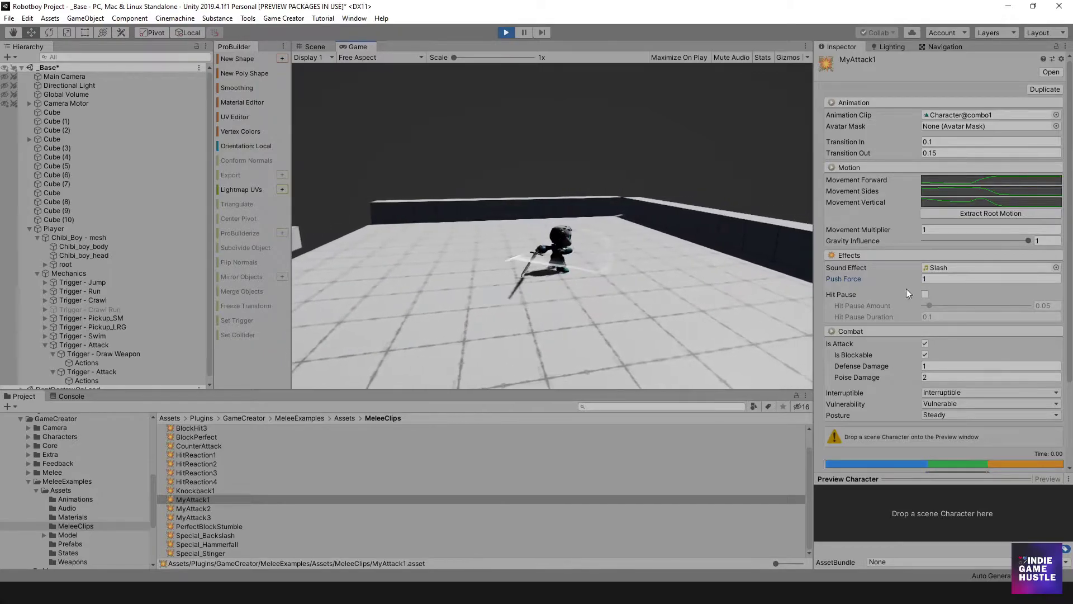
Set MyAttack1's Push Force to 0 and perform another sword attack.
{"action": "left_click", "coordinate": [958, 279]}
{"action": "type", "text": "0"}
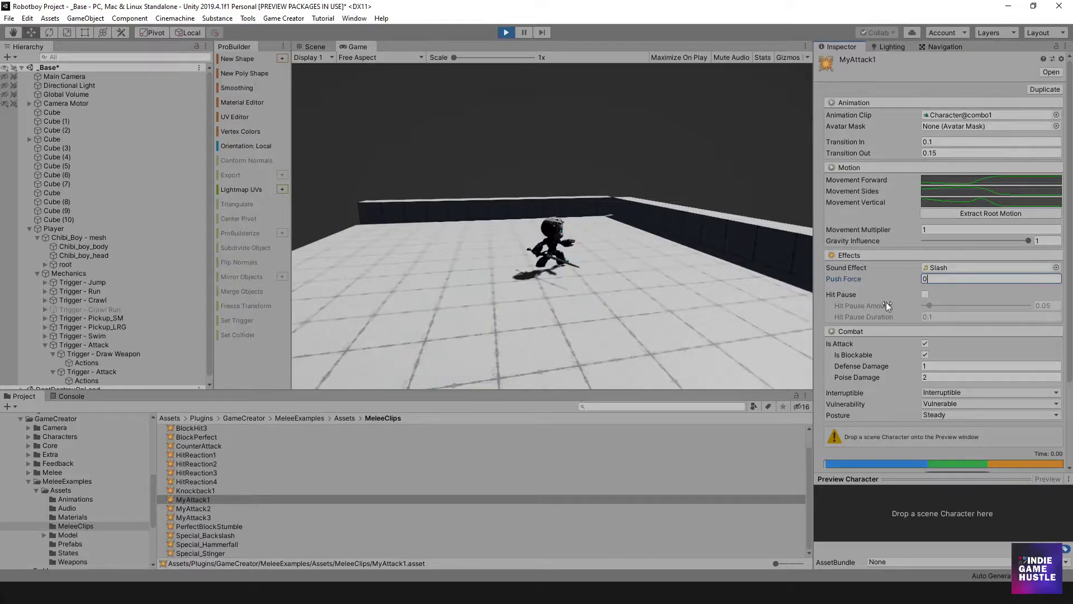
{"action": "left_click", "coordinate": [617, 278]}
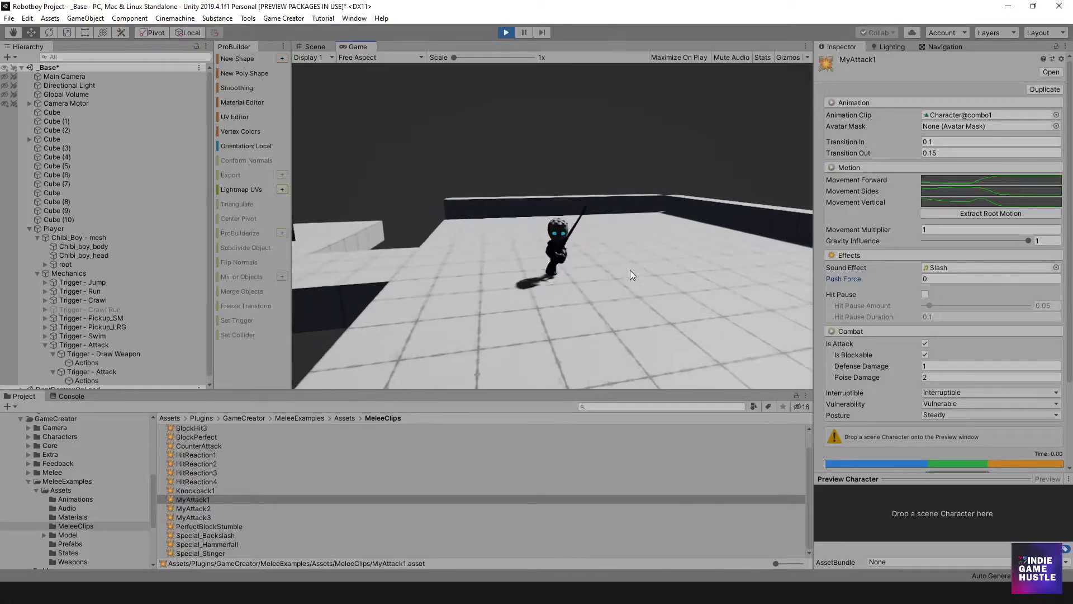
Examine MyAttack1's combat settings and its anticipation, active and recovery phases, moving the character around in the running game.
{"action": "scroll", "coordinate": [832, 341], "scroll_direction": "down", "scroll_amount": 3}
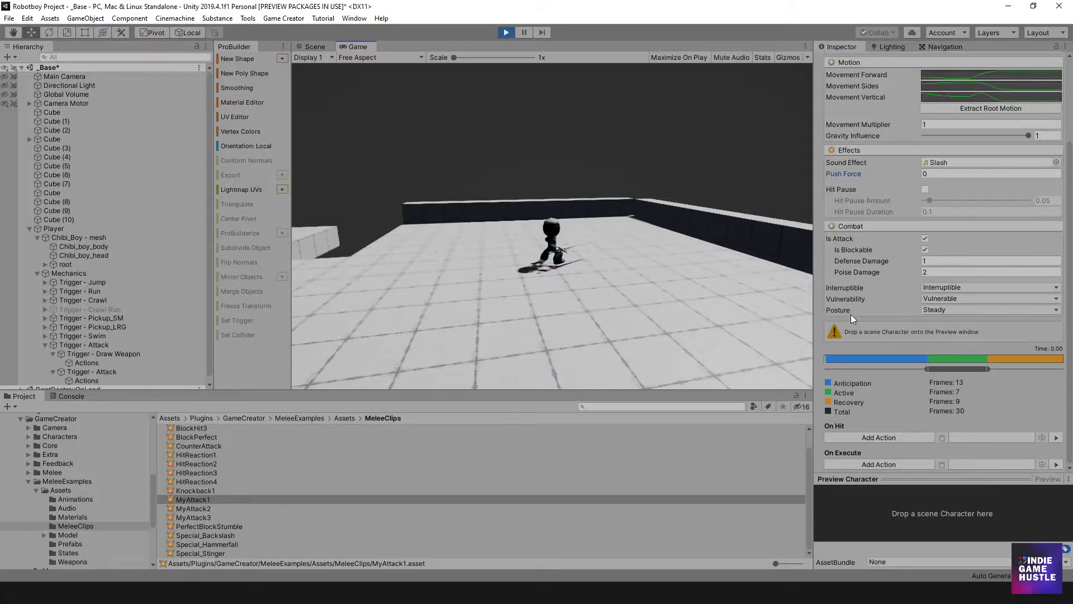
{"action": "key", "text": "a"}
{"action": "key", "text": "s"}
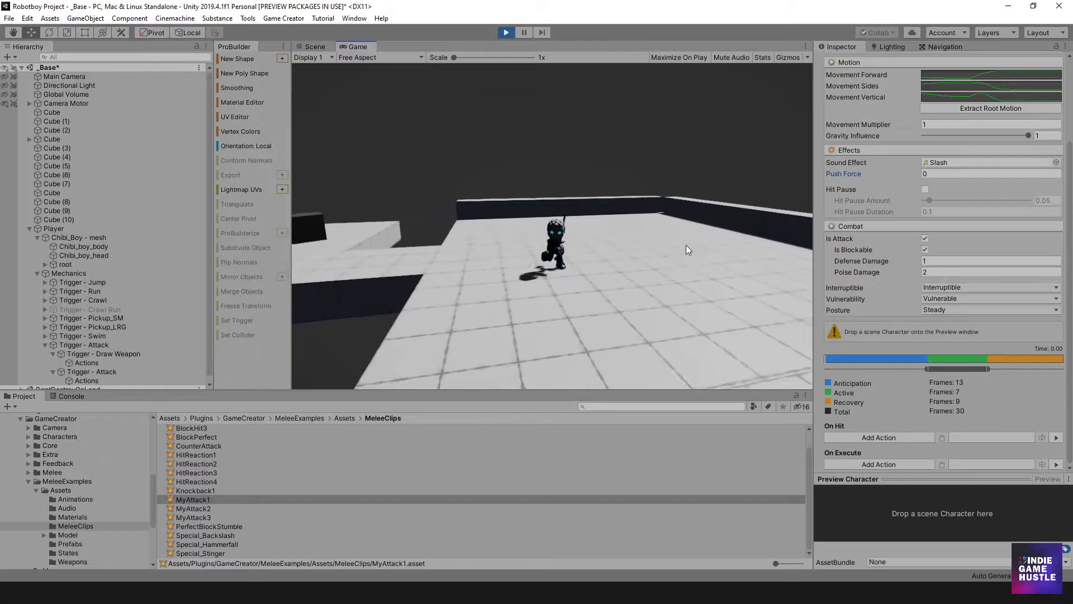
{"action": "key", "text": "d"}
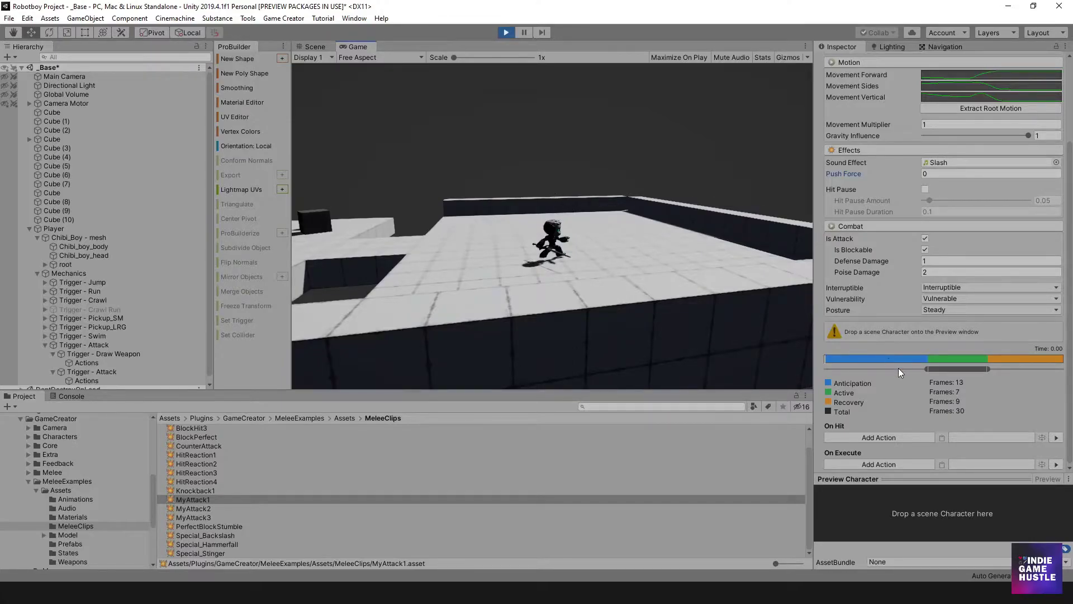
{"action": "left_click", "coordinate": [551, 151]}
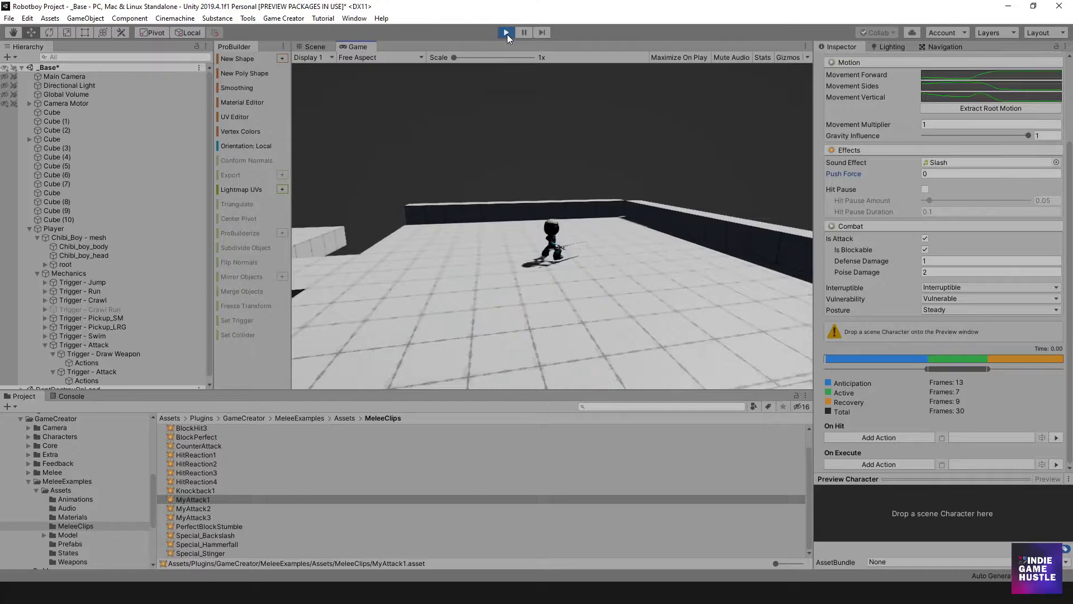
Enable Gizmos in the Game view and perform sword attacks to inspect the weapon's hitbox during the swings.
{"action": "left_click", "coordinate": [789, 57]}
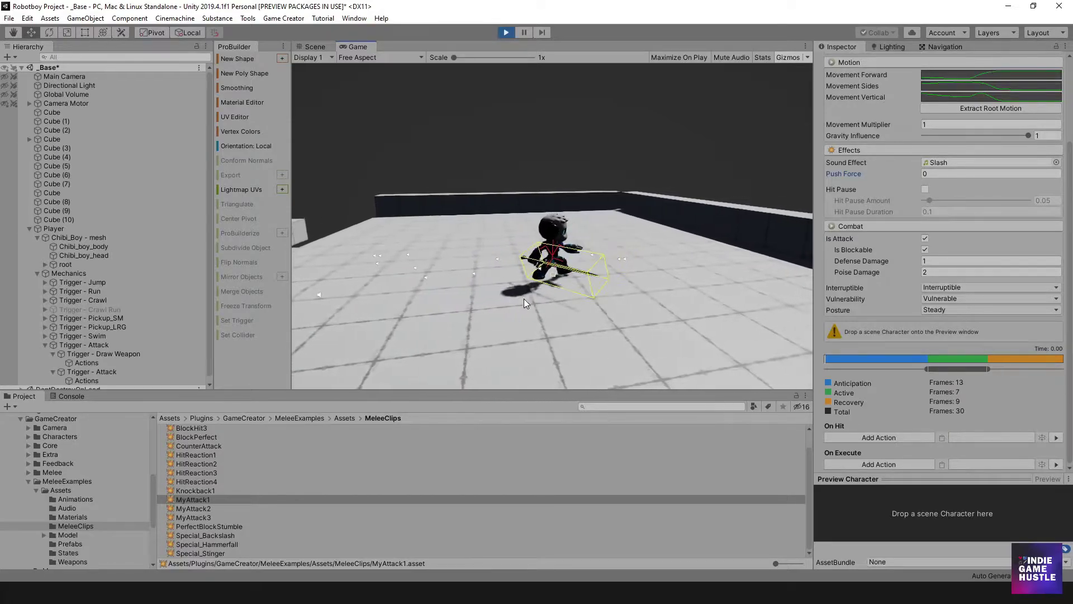
{"action": "left_click", "coordinate": [585, 310]}
{"action": "left_click", "coordinate": [584, 310]}
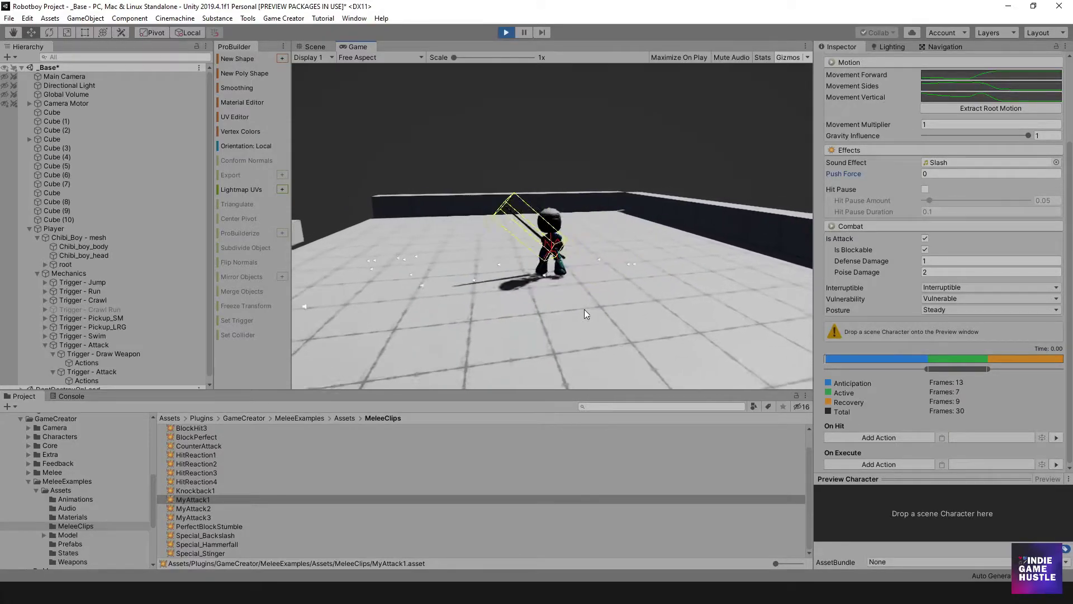
{"action": "left_click", "coordinate": [586, 307]}
{"action": "left_click", "coordinate": [539, 286]}
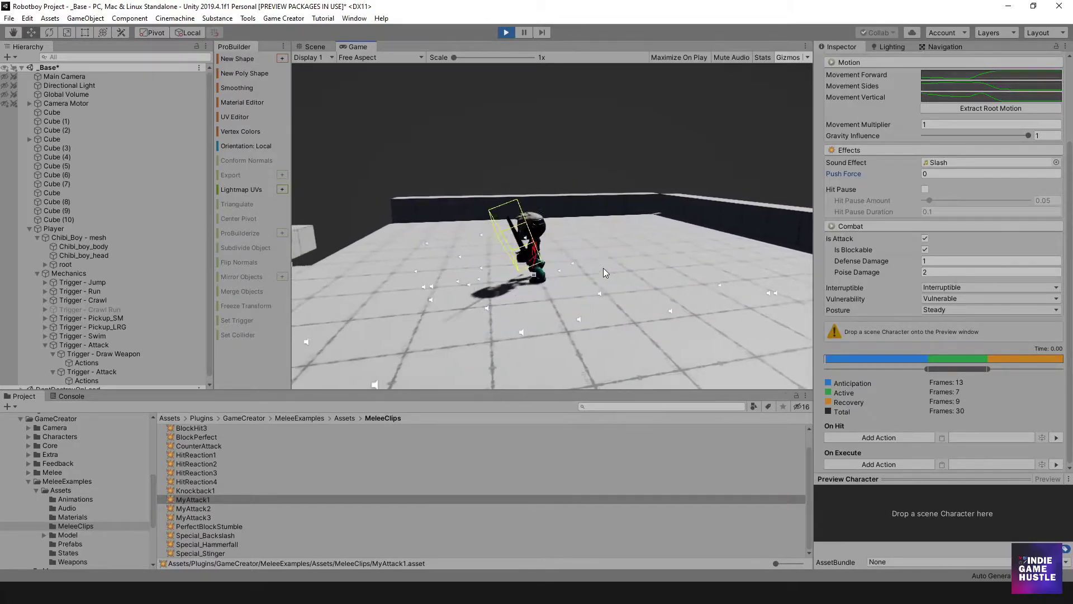
{"action": "left_click", "coordinate": [593, 267]}
{"action": "left_click", "coordinate": [569, 262]}
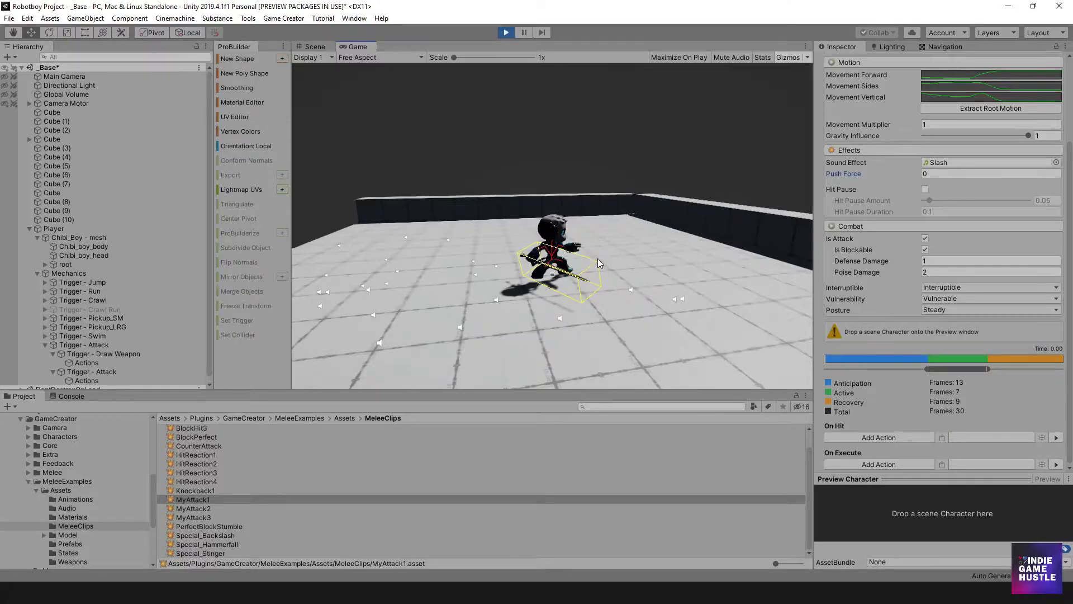
{"action": "left_click", "coordinate": [568, 278]}
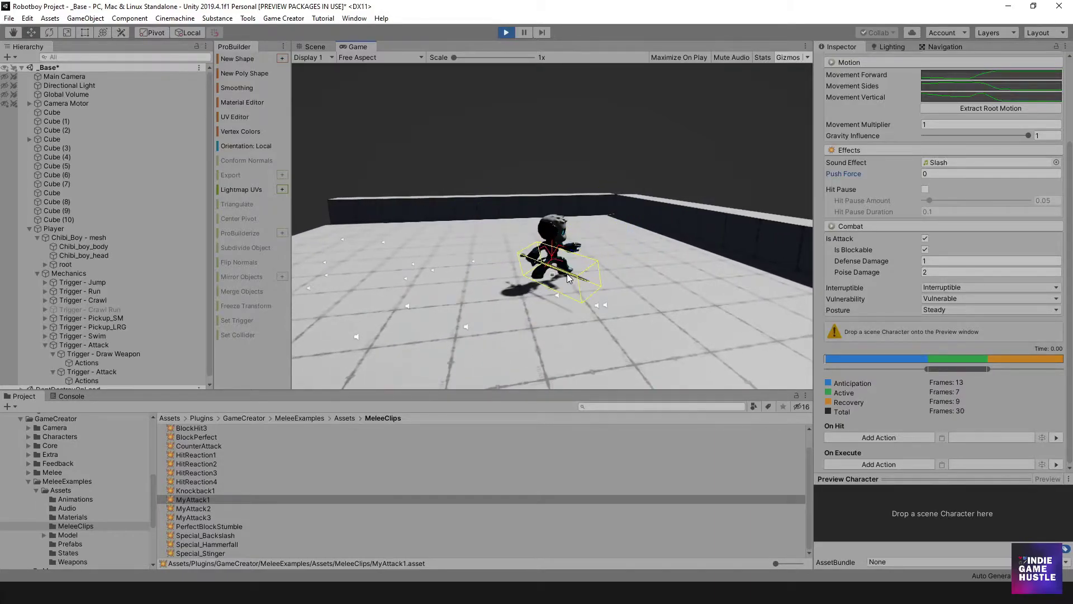
{"action": "left_click", "coordinate": [569, 278]}
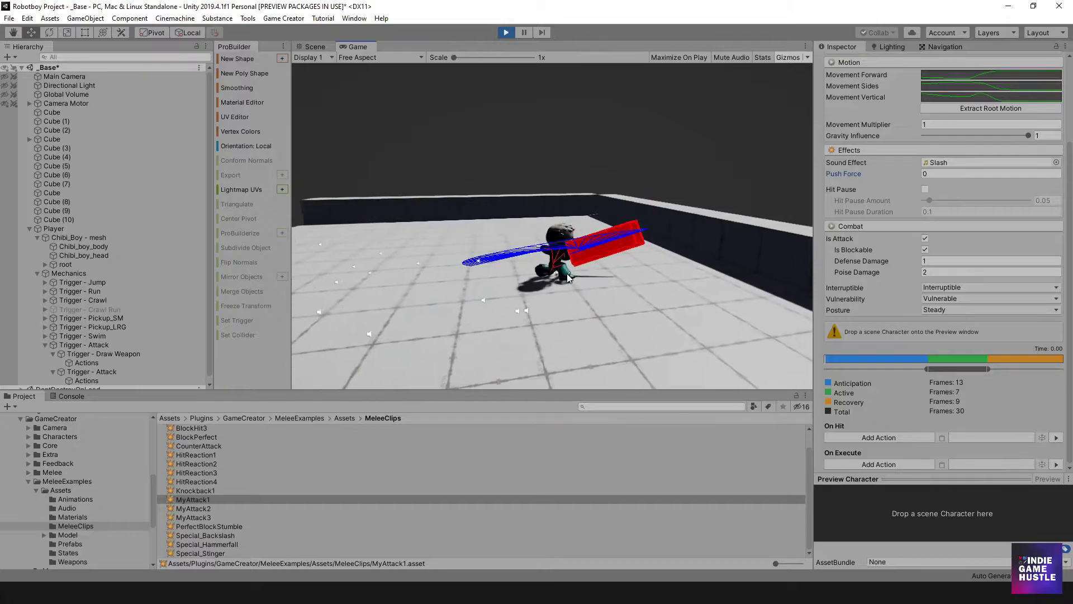
{"action": "left_click", "coordinate": [569, 278]}
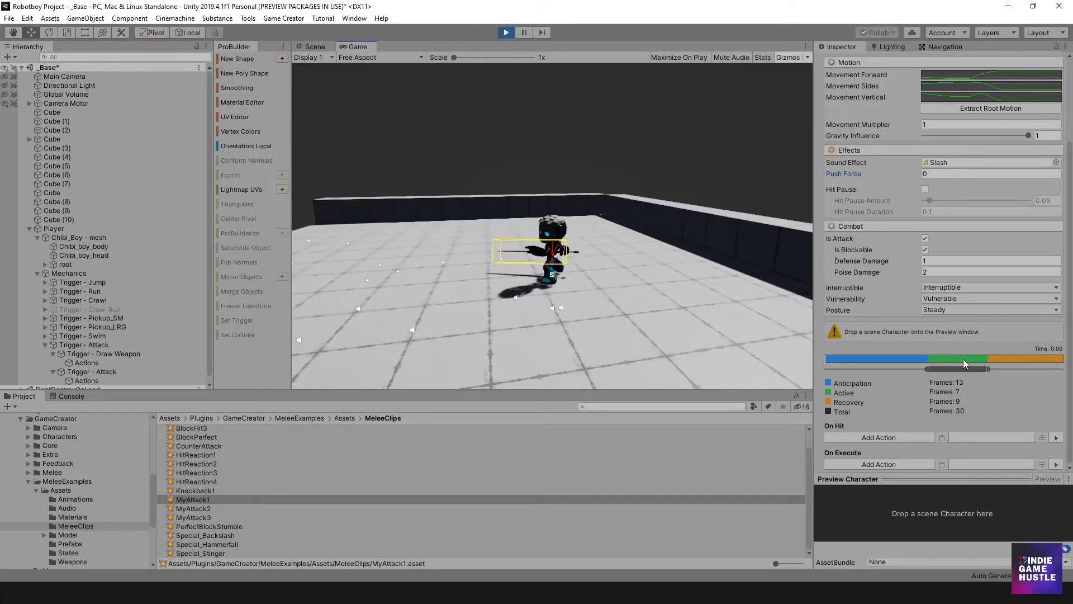
Perform a series of sword attacks in the running game to examine the weapon's hitbox trail during each swing.
{"action": "left_click", "coordinate": [609, 283]}
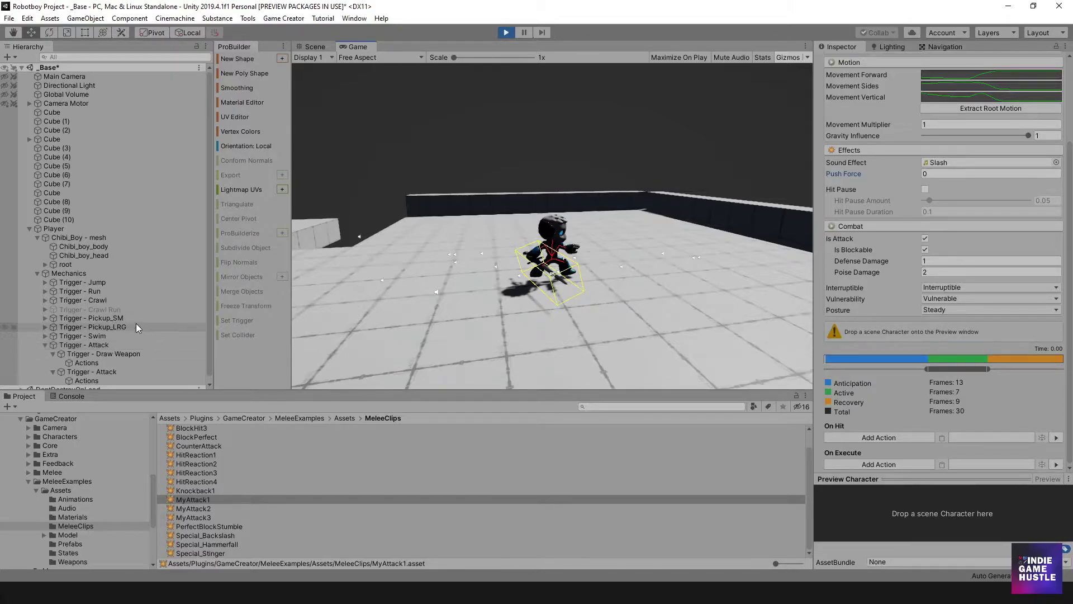
{"action": "left_click", "coordinate": [558, 237]}
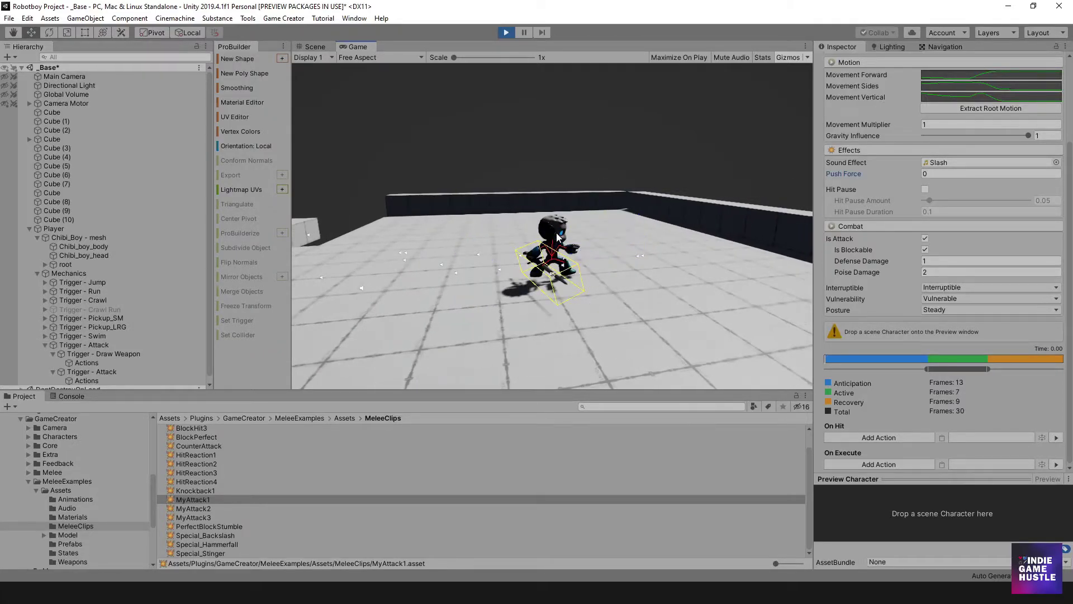
{"action": "left_click", "coordinate": [557, 237]}
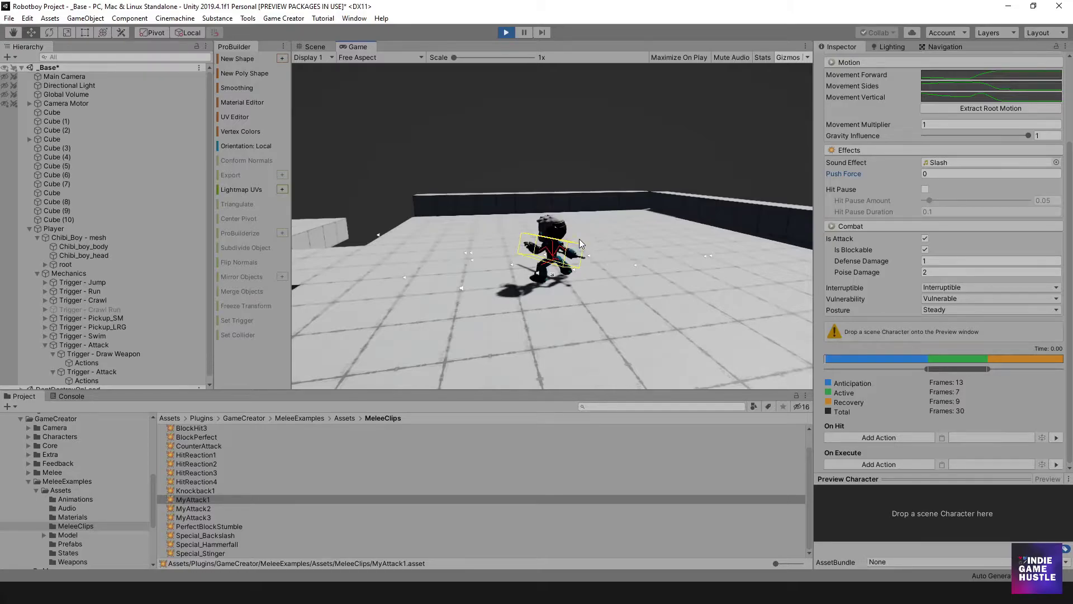
{"action": "left_click", "coordinate": [584, 236]}
{"action": "left_click", "coordinate": [585, 236]}
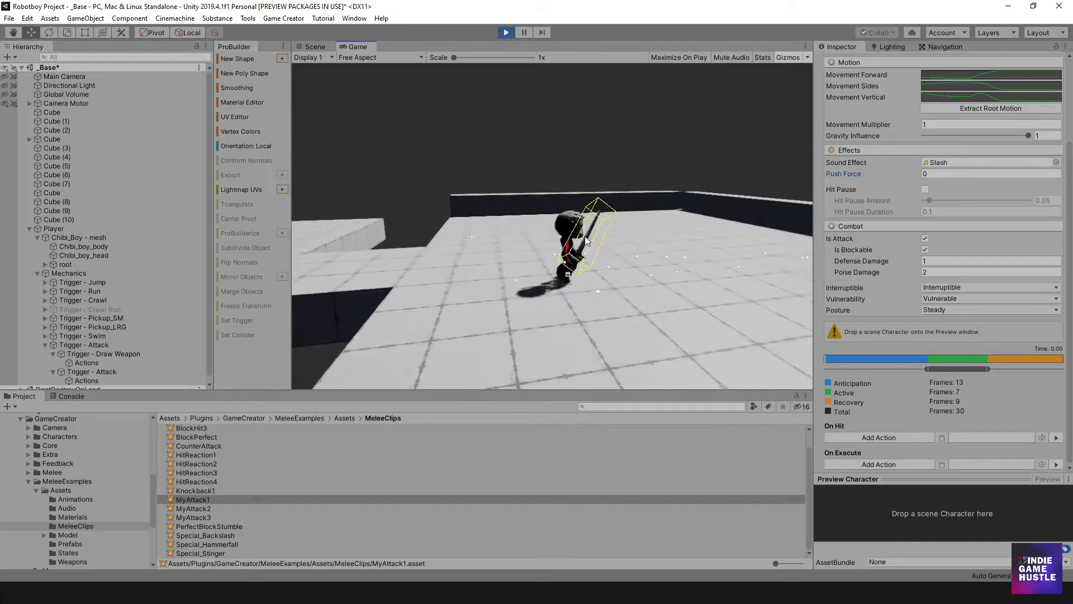
{"action": "left_click", "coordinate": [585, 236]}
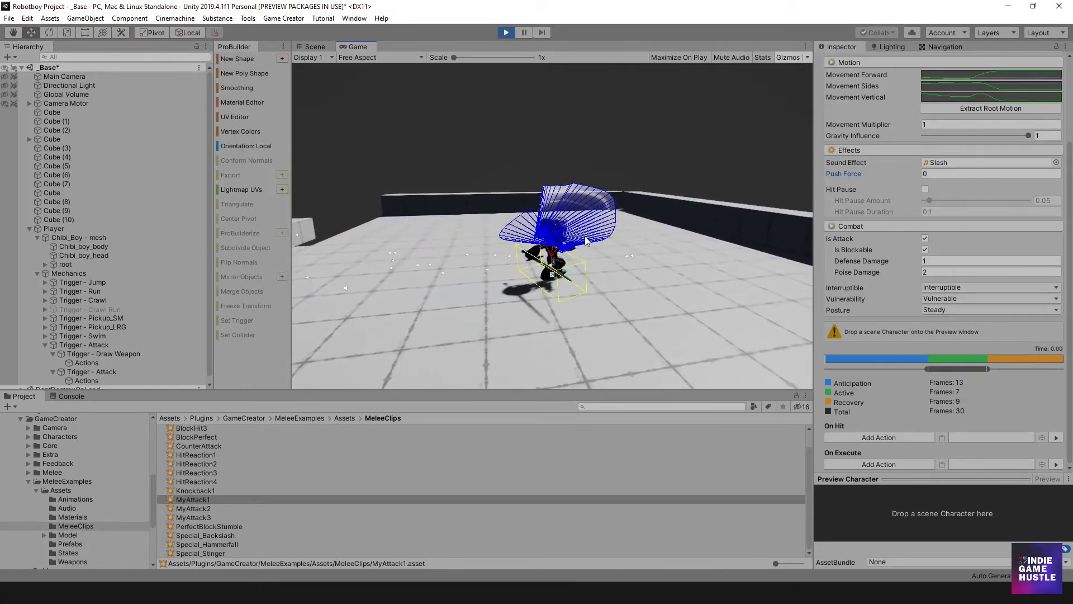
{"action": "left_click", "coordinate": [585, 236]}
{"action": "left_click", "coordinate": [584, 236]}
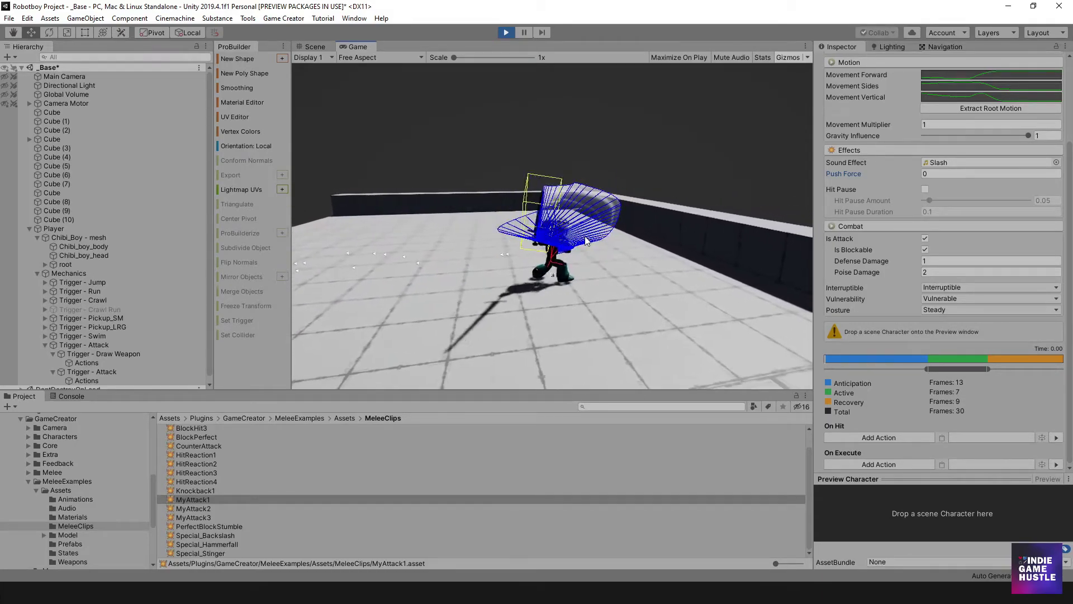
Move the character back and forth while attacking to observe when the hitbox is active in the combo.
{"action": "key", "text": "a"}
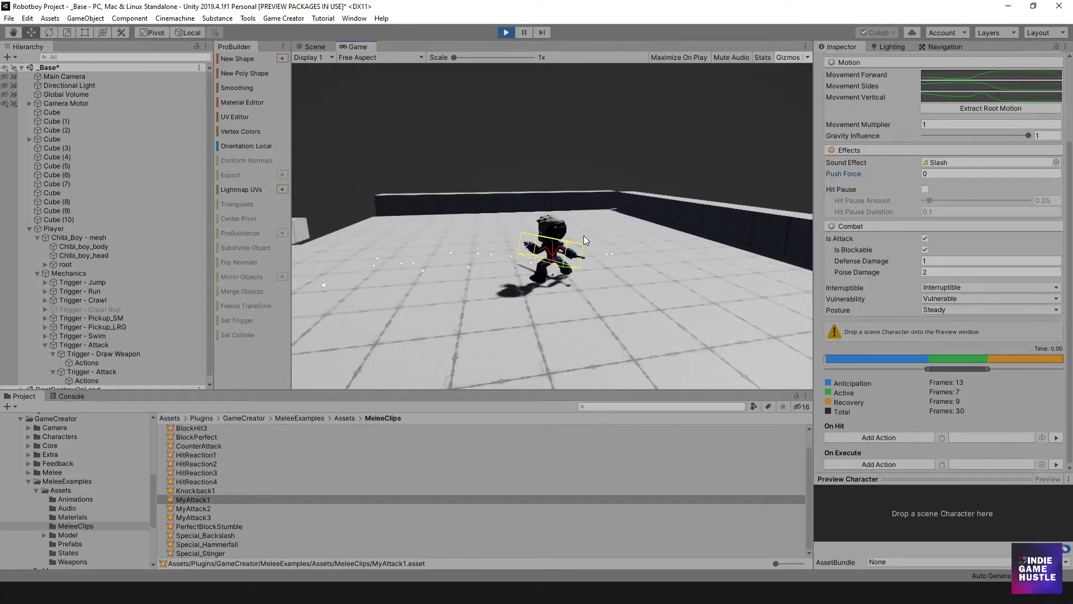
{"action": "key", "text": "d"}
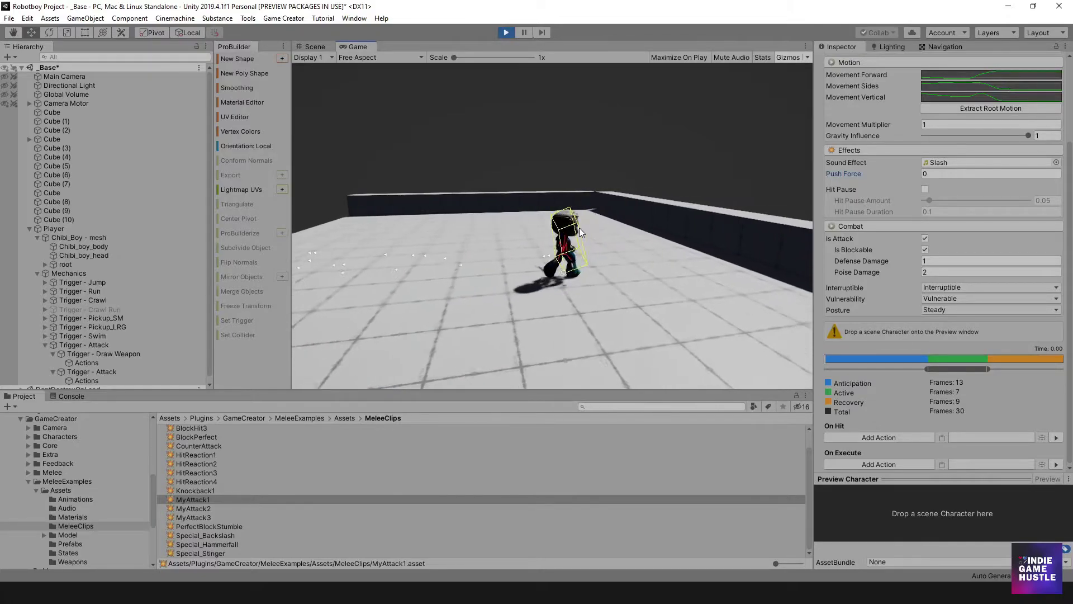
{"action": "key", "text": "a"}
{"action": "left_click", "coordinate": [580, 233]}
{"action": "left_click", "coordinate": [580, 232]}
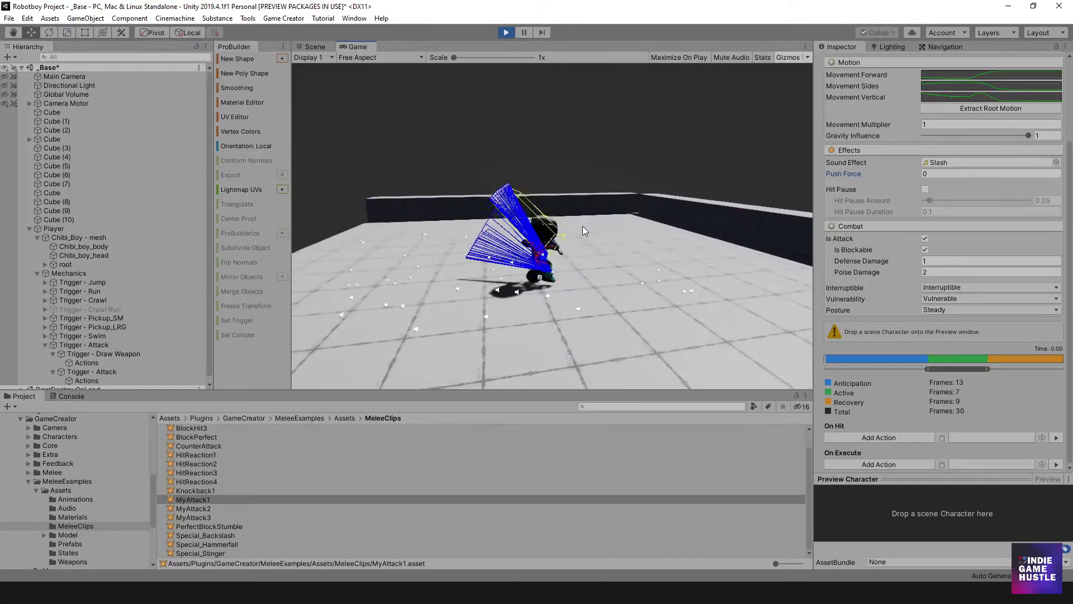
{"action": "left_click", "coordinate": [582, 233]}
{"action": "key", "text": "d"}
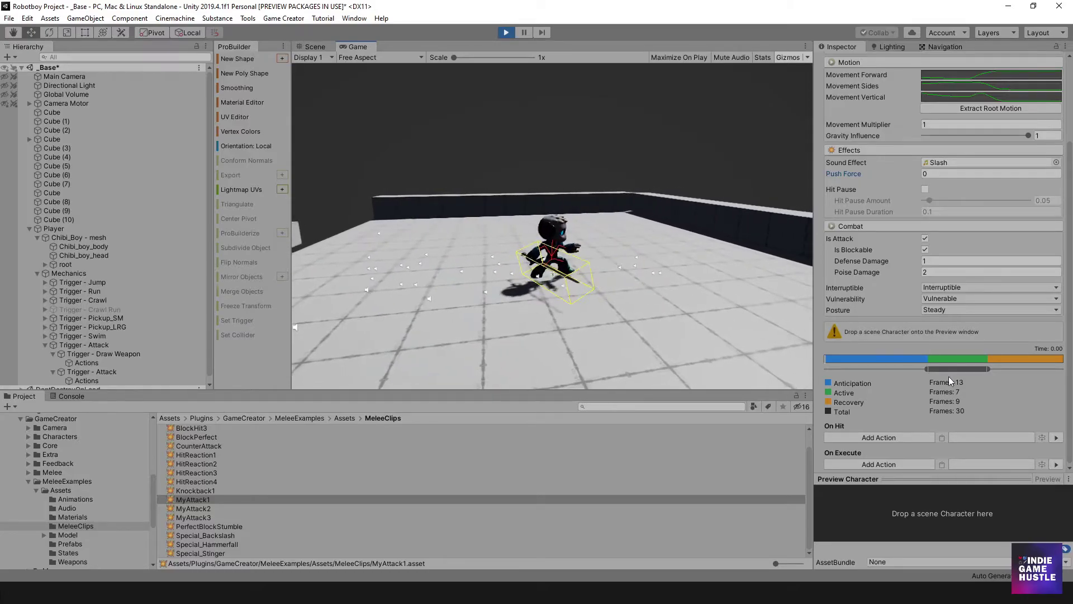
Shorten MyAttack1's anticipation phase to 1 frame, giving 20 active frames, and test the sword combo in the running game.
{"action": "left_click_drag", "start_coordinate": [927, 370], "coordinate": [832, 369]}
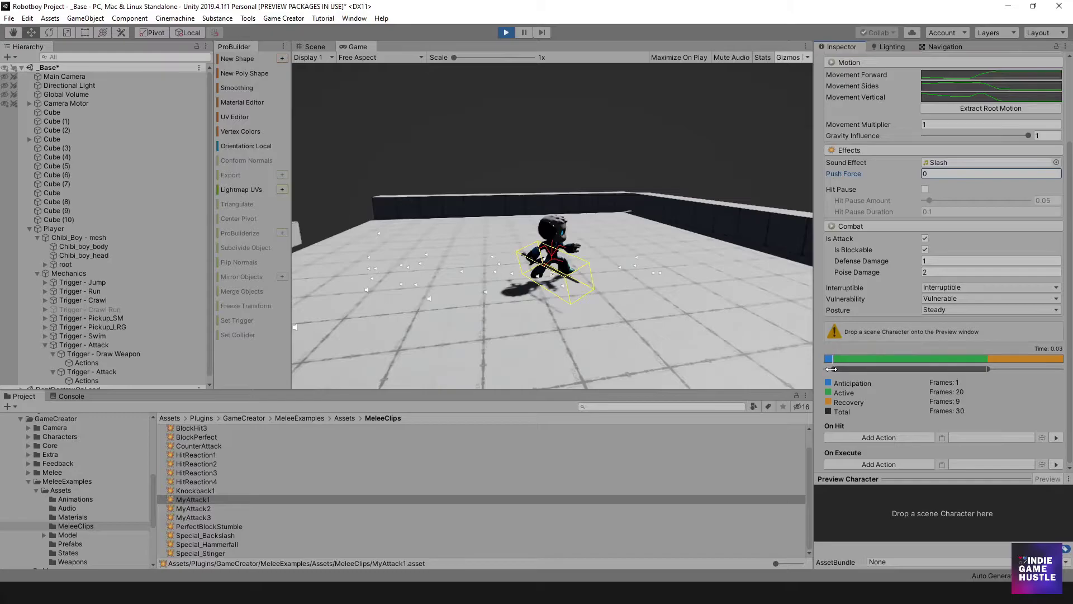
{"action": "left_click", "coordinate": [597, 244]}
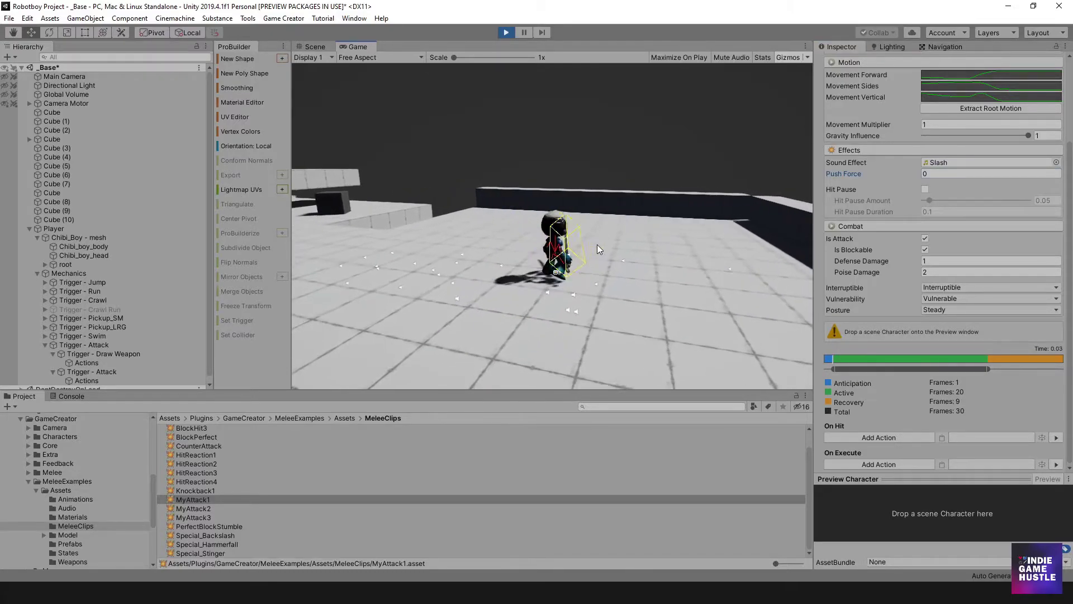
{"action": "left_click", "coordinate": [597, 243]}
{"action": "left_click", "coordinate": [597, 244]}
{"action": "left_click", "coordinate": [597, 243]}
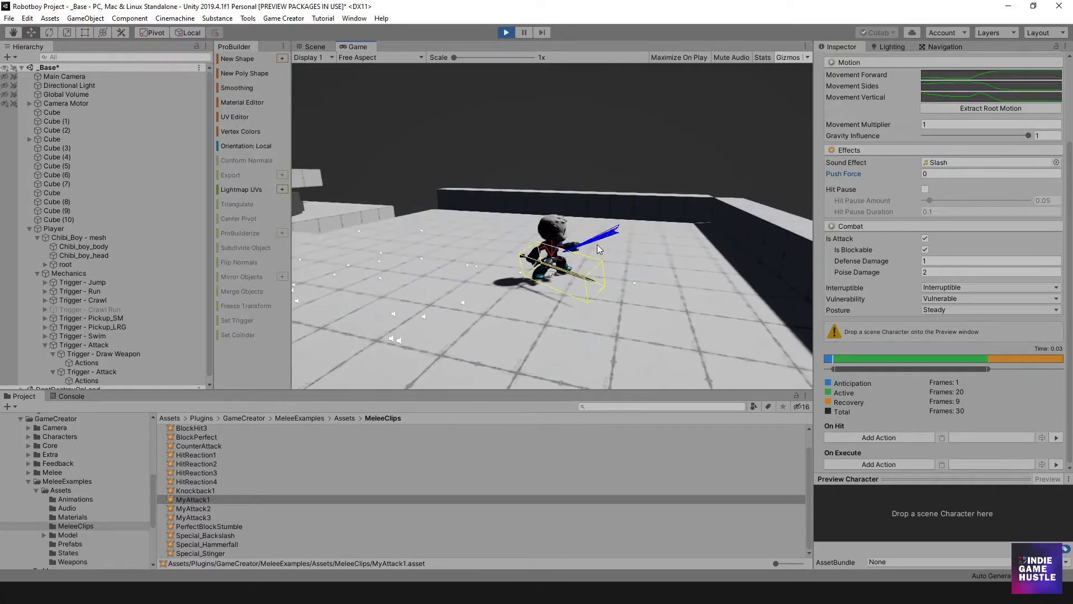
{"action": "key", "text": "a"}
{"action": "left_click", "coordinate": [597, 243]}
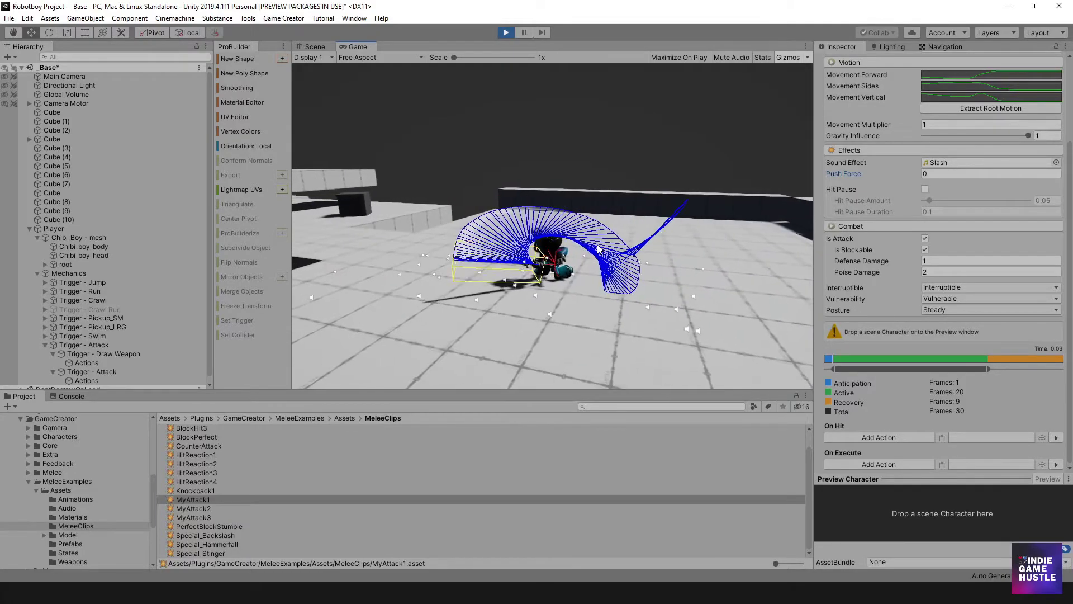
{"action": "left_click", "coordinate": [597, 244]}
{"action": "left_click", "coordinate": [597, 244]}
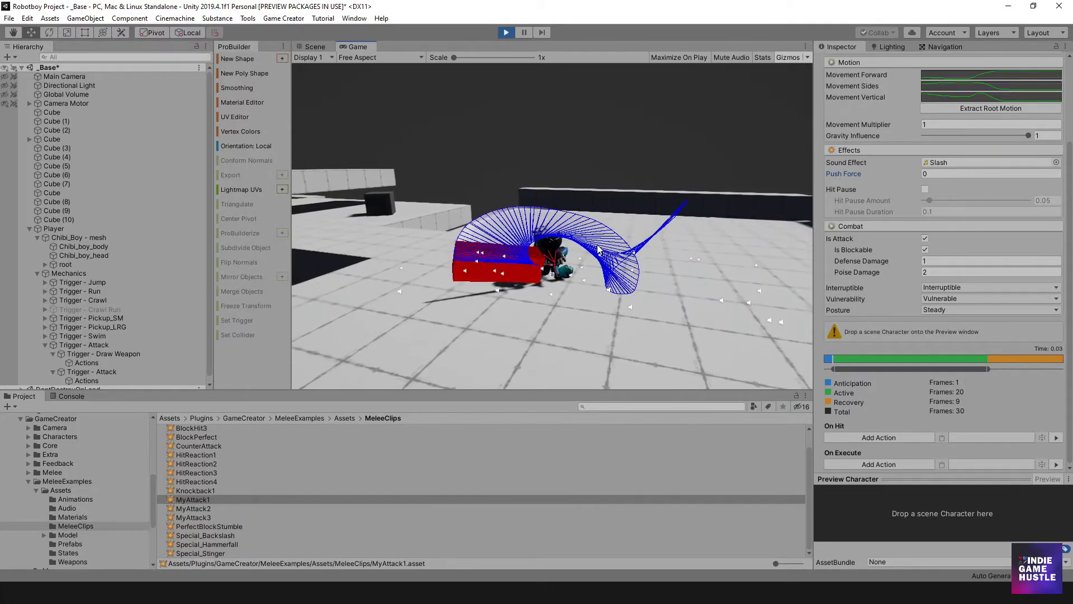
{"action": "left_click", "coordinate": [597, 244]}
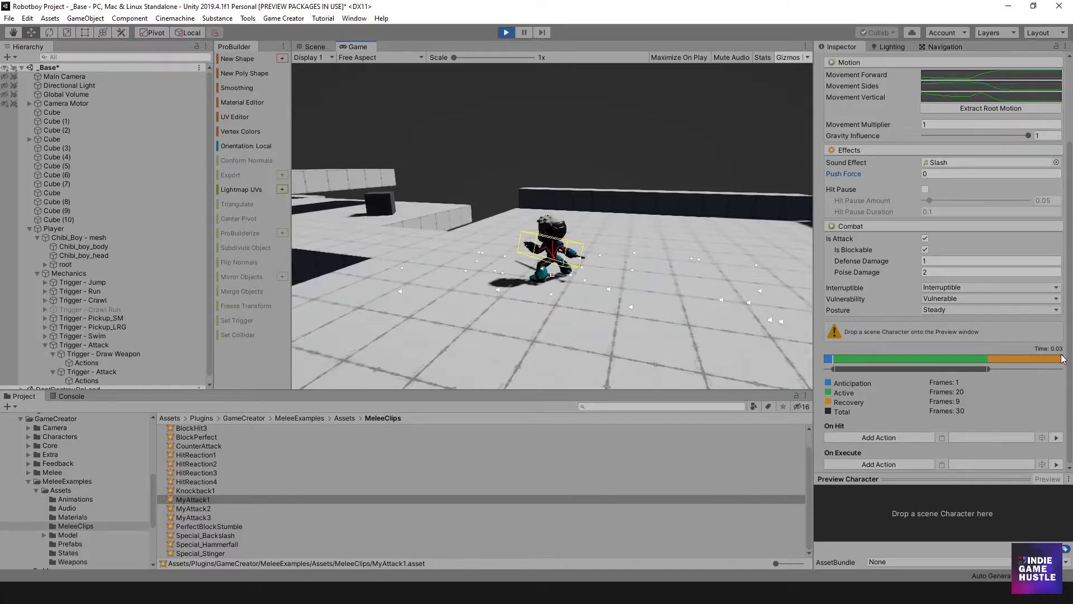
Extend MyAttack1's active phase to 28 frames, leaving 1 recovery frame, and test the sword attacks with the longer hitbox window.
{"action": "left_click_drag", "start_coordinate": [989, 369], "coordinate": [1053, 369]}
{"action": "left_click", "coordinate": [689, 273]}
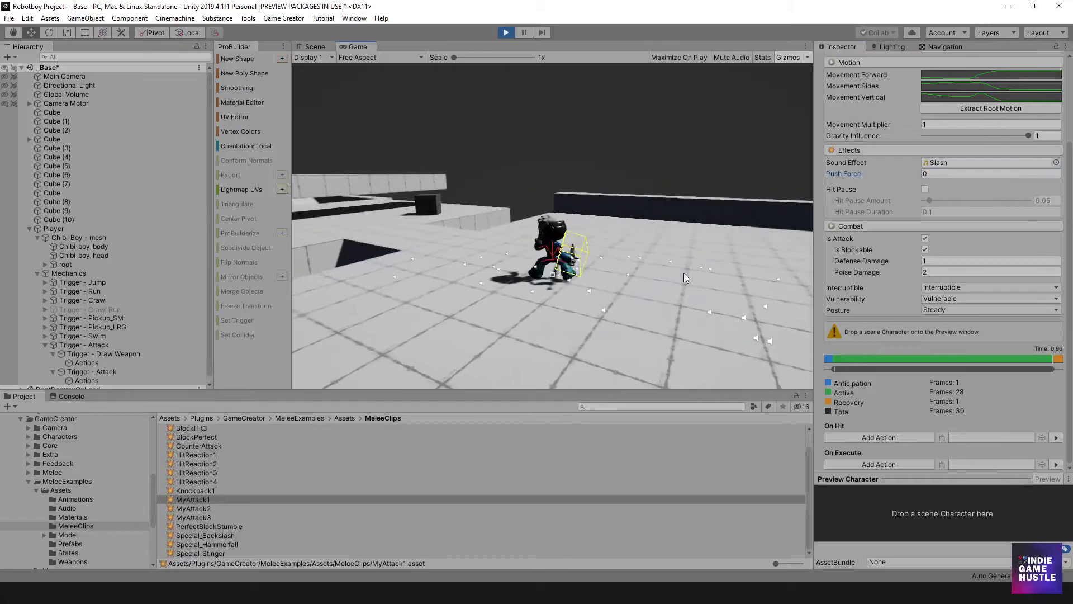
{"action": "left_click", "coordinate": [683, 273]}
{"action": "left_click", "coordinate": [602, 268]}
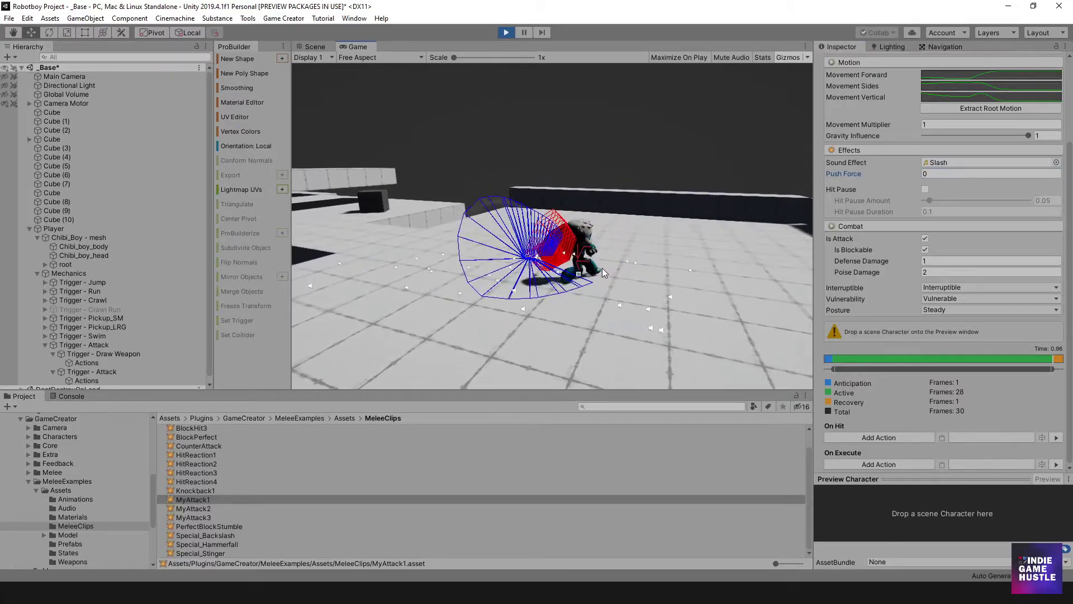
{"action": "left_click", "coordinate": [602, 268]}
{"action": "left_click", "coordinate": [602, 268]}
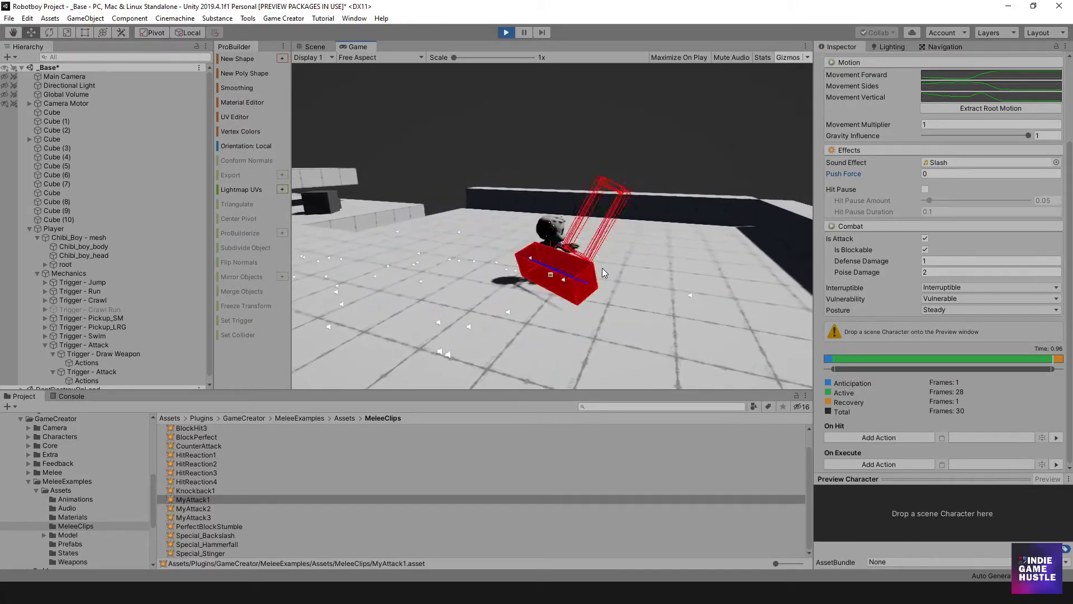
{"action": "left_click", "coordinate": [602, 268]}
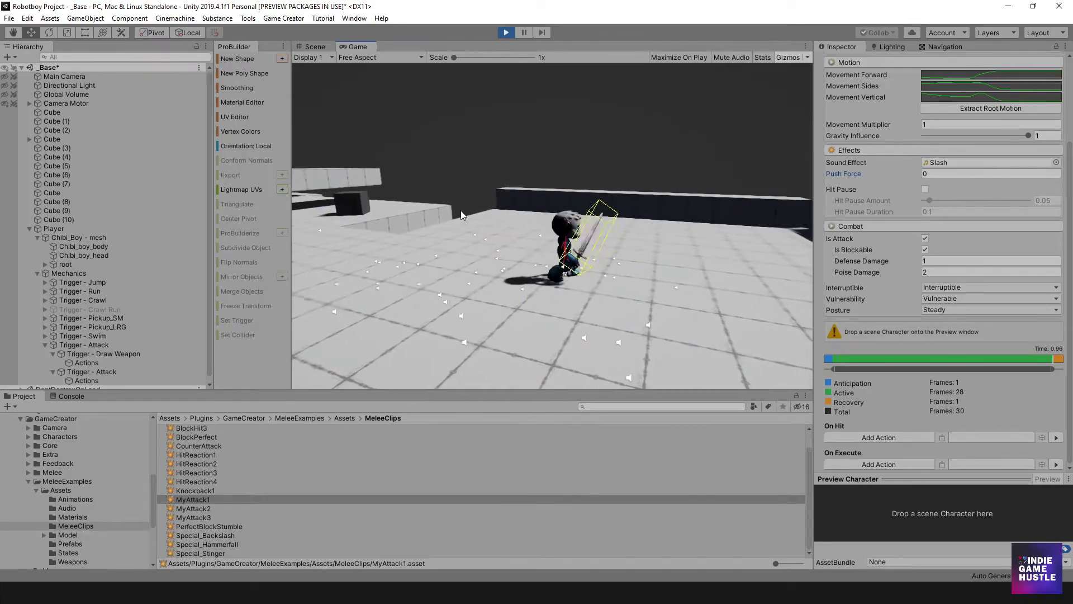
{"action": "left_click", "coordinate": [565, 264]}
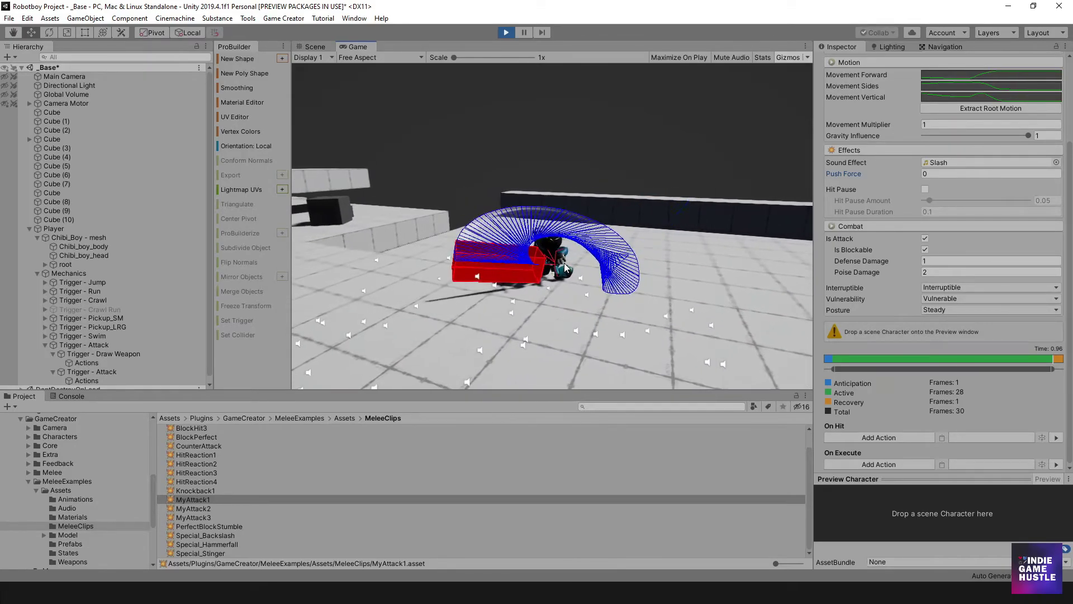
{"action": "left_click", "coordinate": [565, 263]}
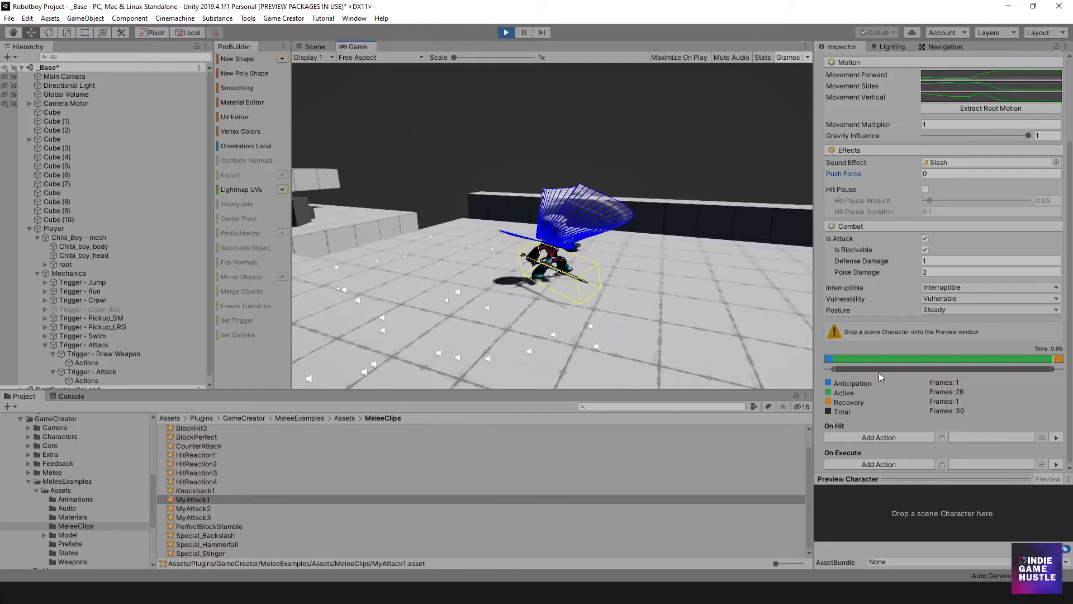
Set MyAttack1's phases to 25 anticipation, 4 active and 1 recovery frames, and test the sword combo in the running game.
{"action": "left_click_drag", "start_coordinate": [832, 368], "coordinate": [921, 376]}
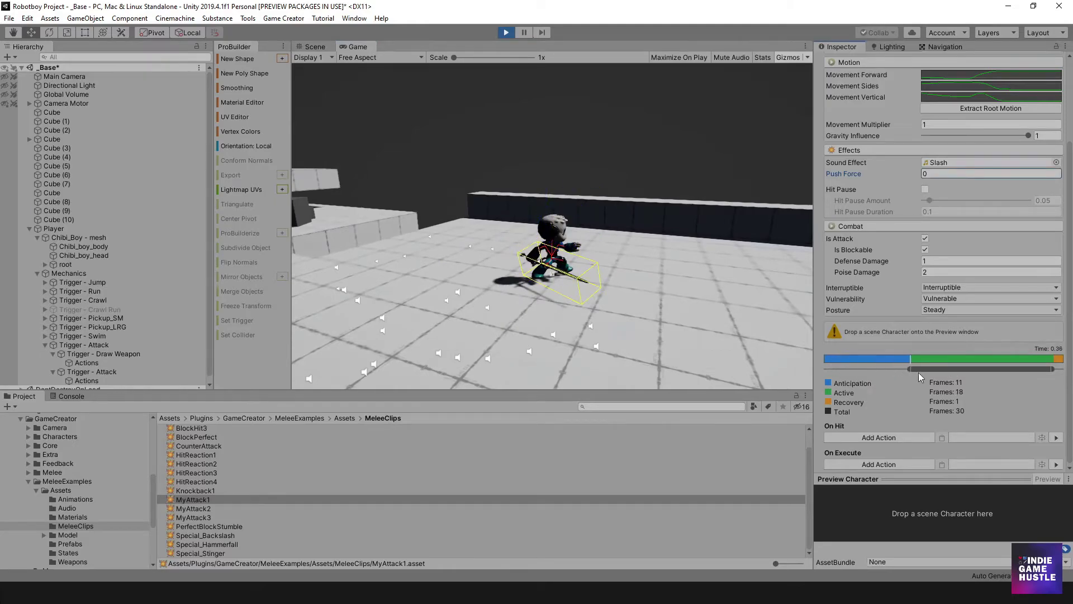
{"action": "mouse_move", "coordinate": [1052, 368]}
{"action": "left_mouse_down"}
{"action": "mouse_move", "coordinate": [972, 375]}
{"action": "mouse_move", "coordinate": [1054, 379]}
{"action": "left_mouse_up"}
{"action": "left_click", "coordinate": [636, 300]}
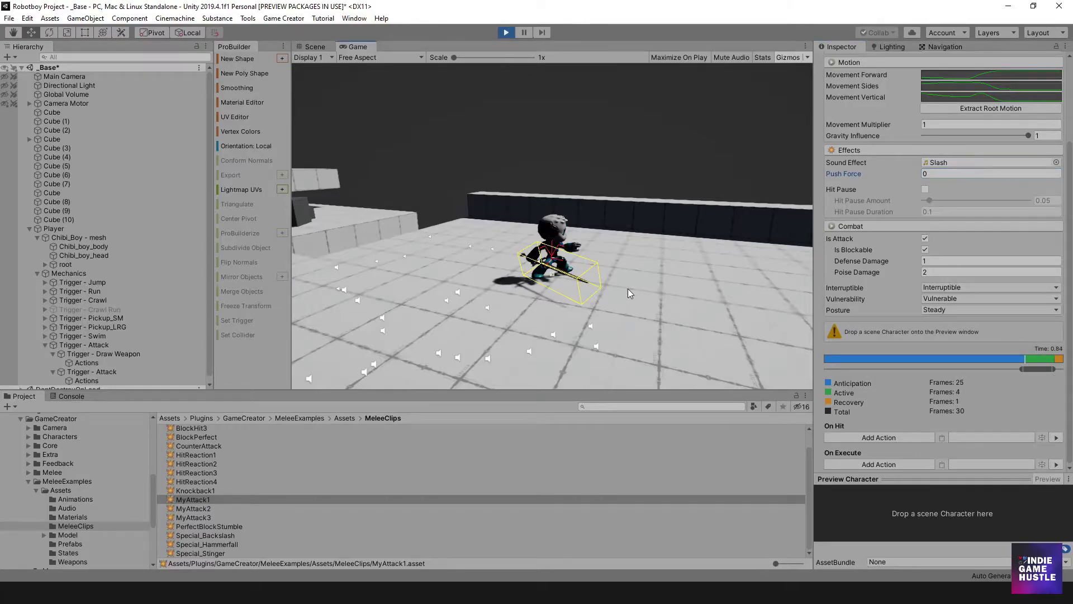
{"action": "left_click", "coordinate": [628, 288]}
{"action": "left_click", "coordinate": [627, 286]}
{"action": "left_click", "coordinate": [627, 287]}
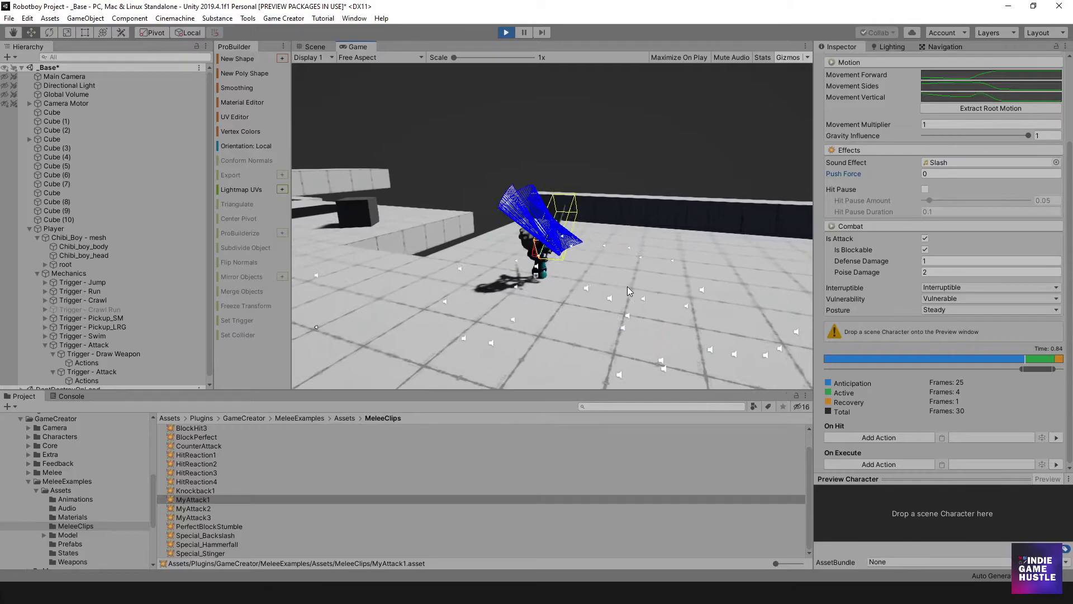
{"action": "left_click", "coordinate": [627, 286]}
{"action": "left_click", "coordinate": [628, 287]}
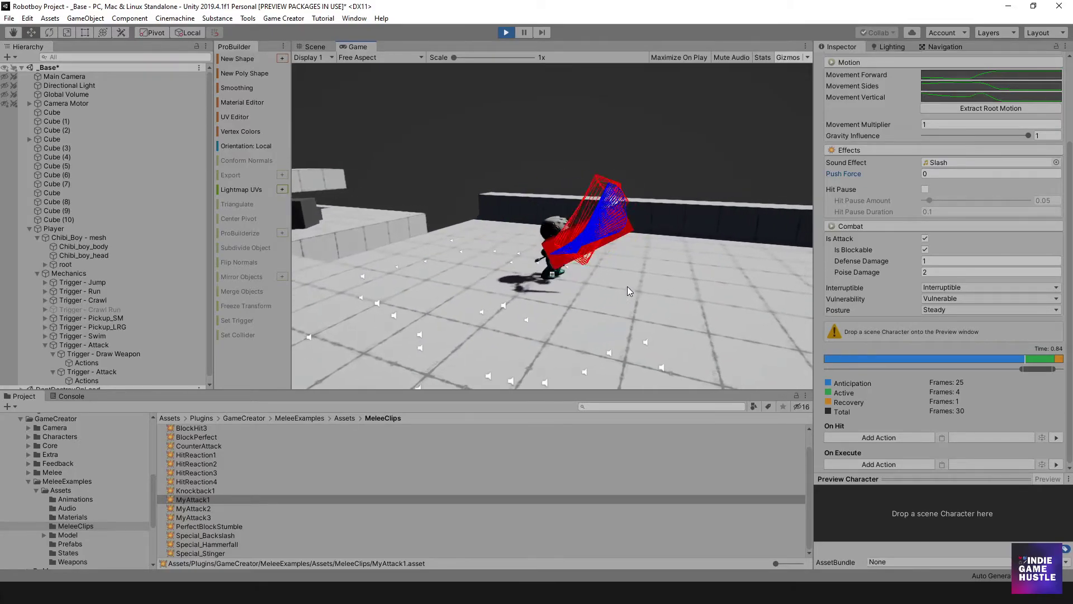
{"action": "left_click", "coordinate": [627, 287]}
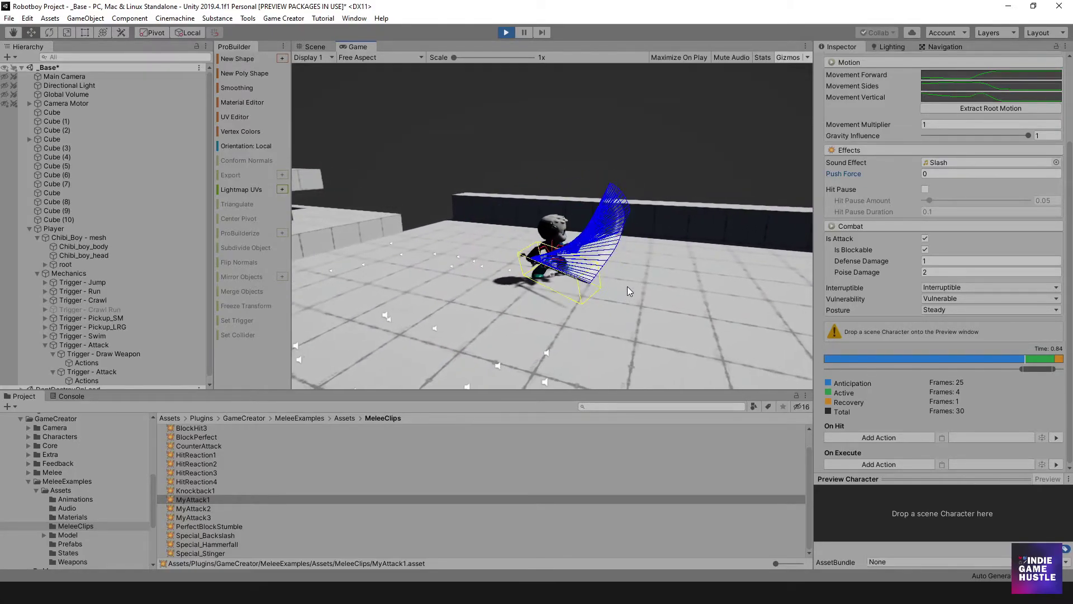
Repeat single and chained sword attacks to examine how the late, short active phase affects the hitbox.
{"action": "left_click", "coordinate": [627, 287]}
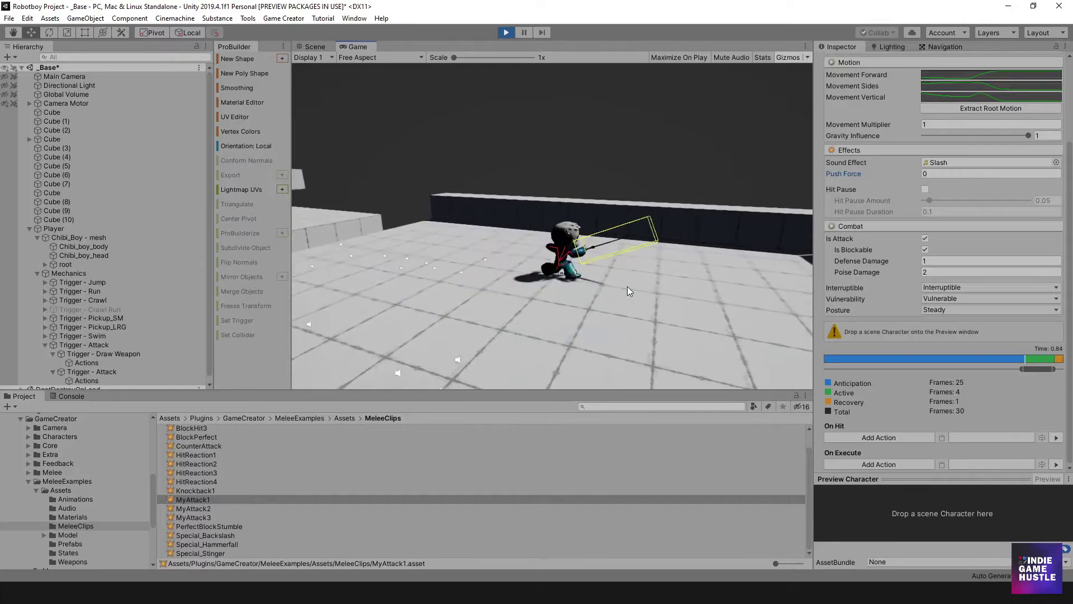
{"action": "left_click", "coordinate": [627, 286]}
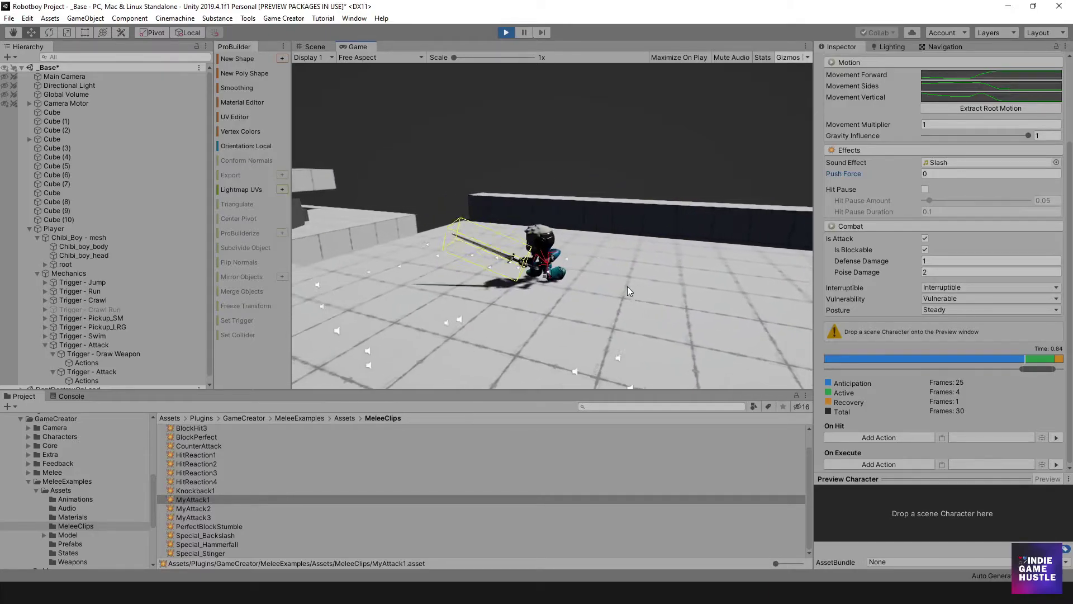
{"action": "left_click", "coordinate": [627, 286]}
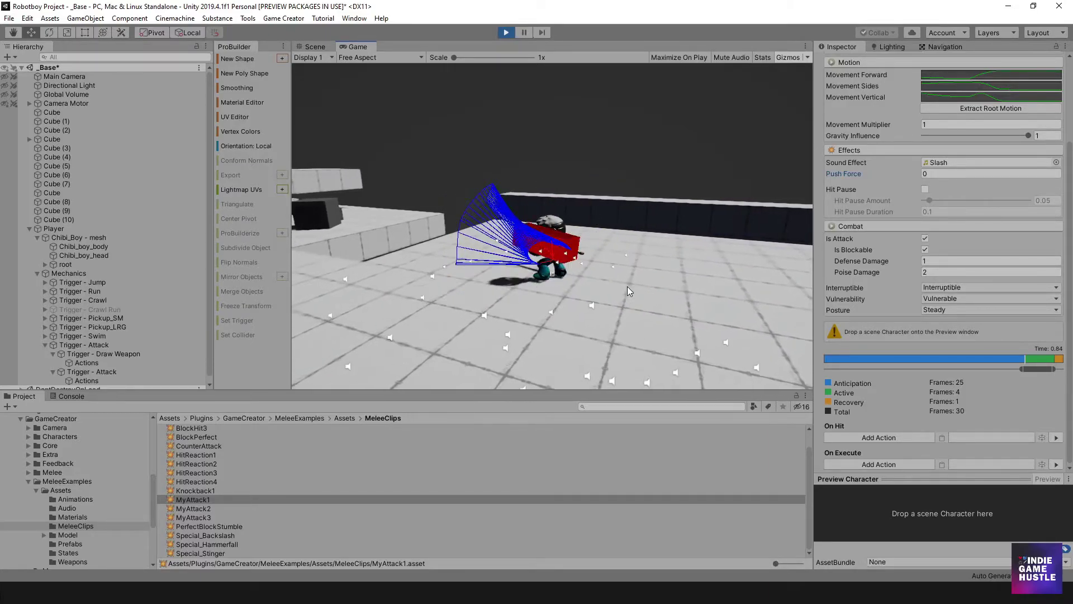
{"action": "left_click", "coordinate": [627, 286]}
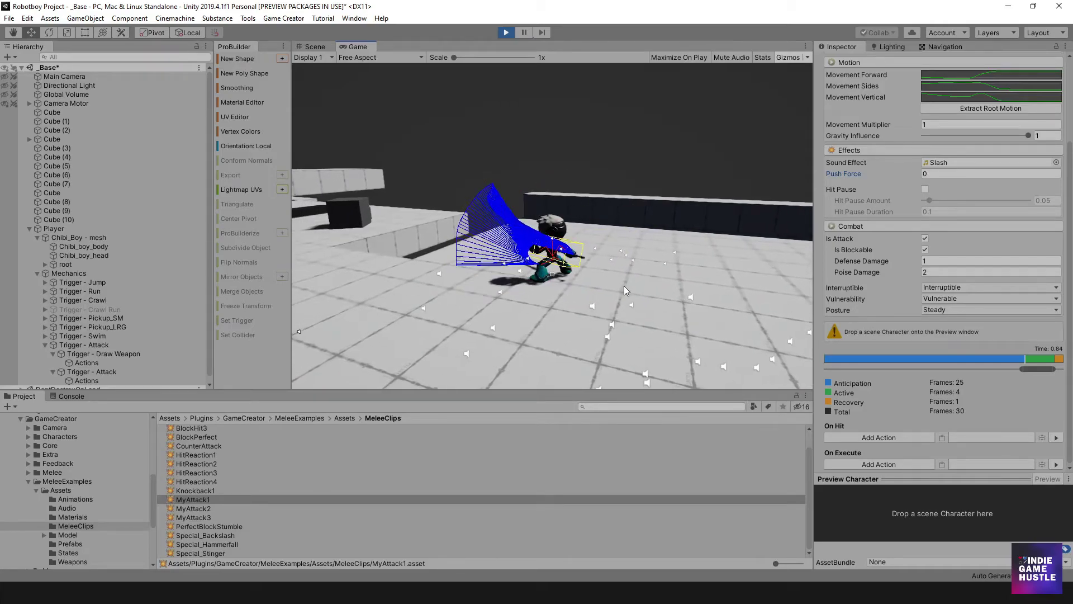
{"action": "left_click", "coordinate": [625, 287]}
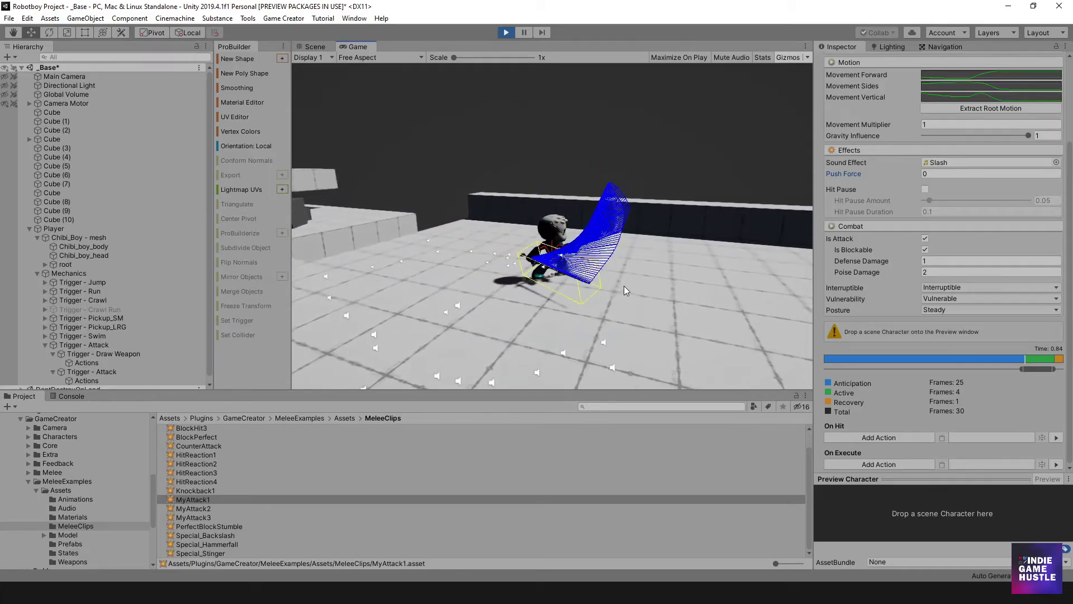
{"action": "left_click", "coordinate": [625, 287]}
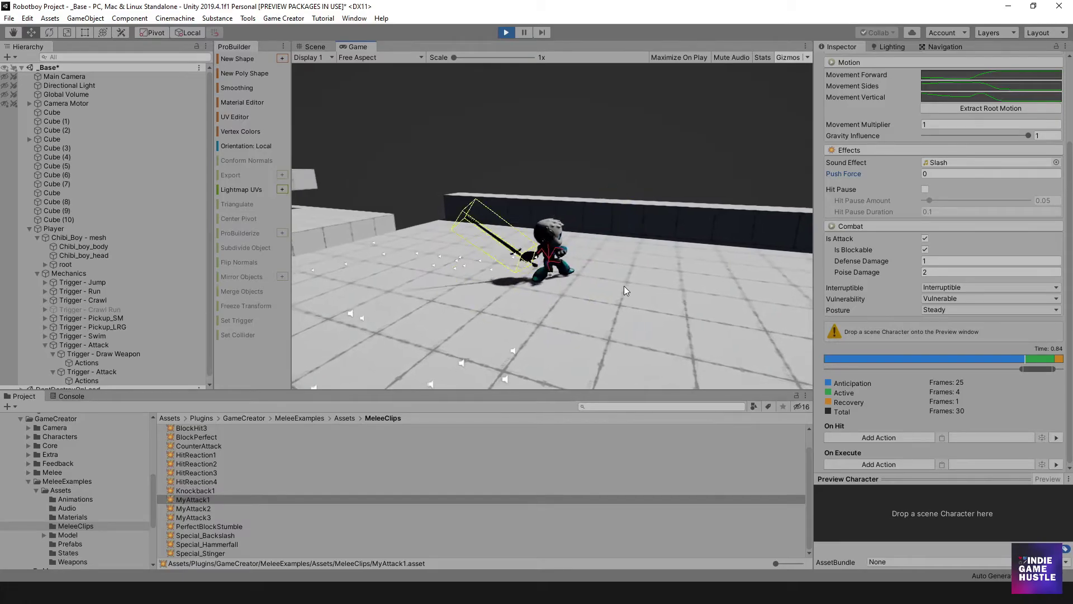
{"action": "left_click", "coordinate": [624, 287]}
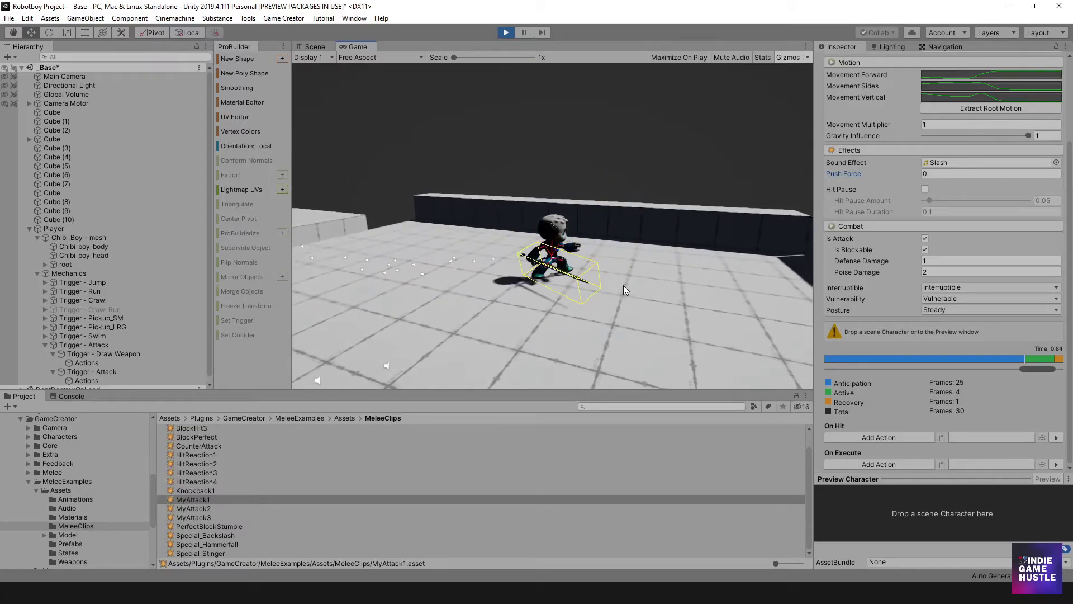
{"action": "left_click", "coordinate": [624, 287]}
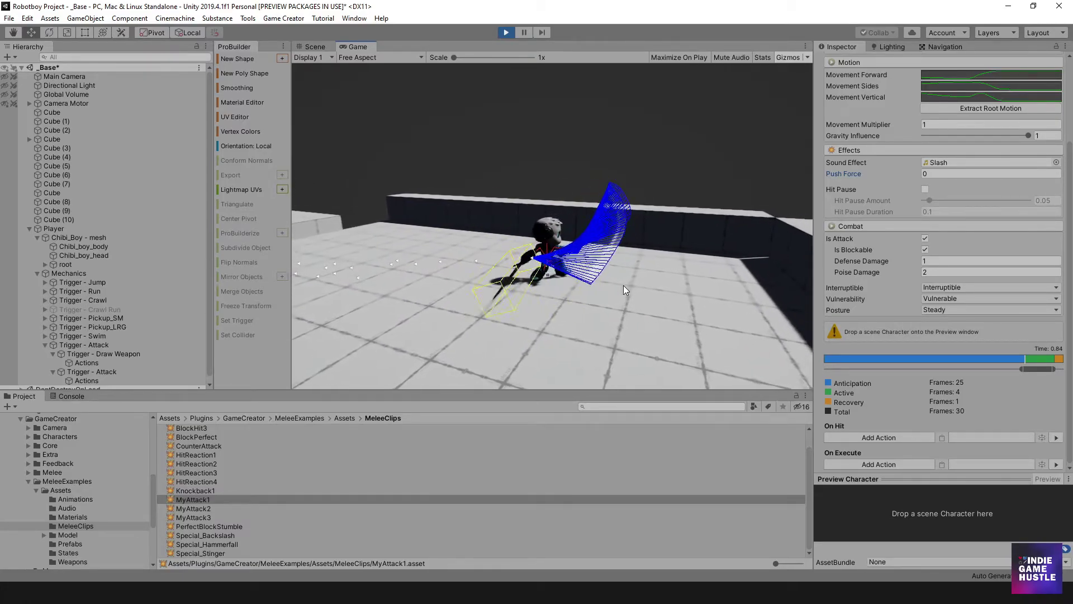
Trigger two more sword attacks in the running game to check the late 4-frame active phase.
{"action": "left_click", "coordinate": [624, 287]}
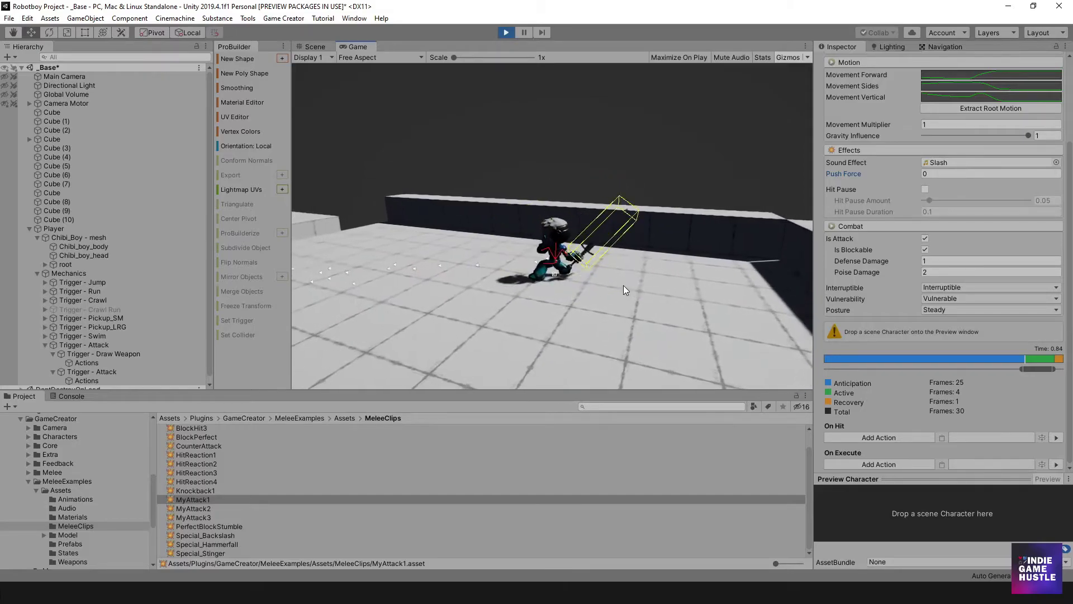
{"action": "left_click", "coordinate": [625, 287]}
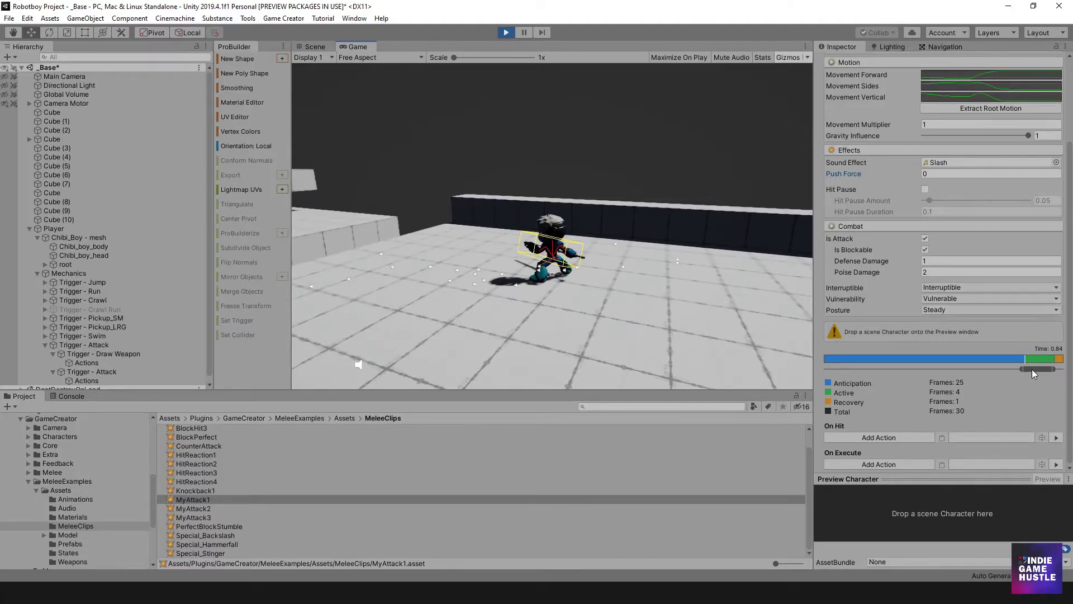
Set MyAttack1's phases to 1 anticipation, 5 active and 24 recovery frames, and test the sword combo in the running game.
{"action": "left_click_drag", "start_coordinate": [1032, 370], "coordinate": [1021, 368]}
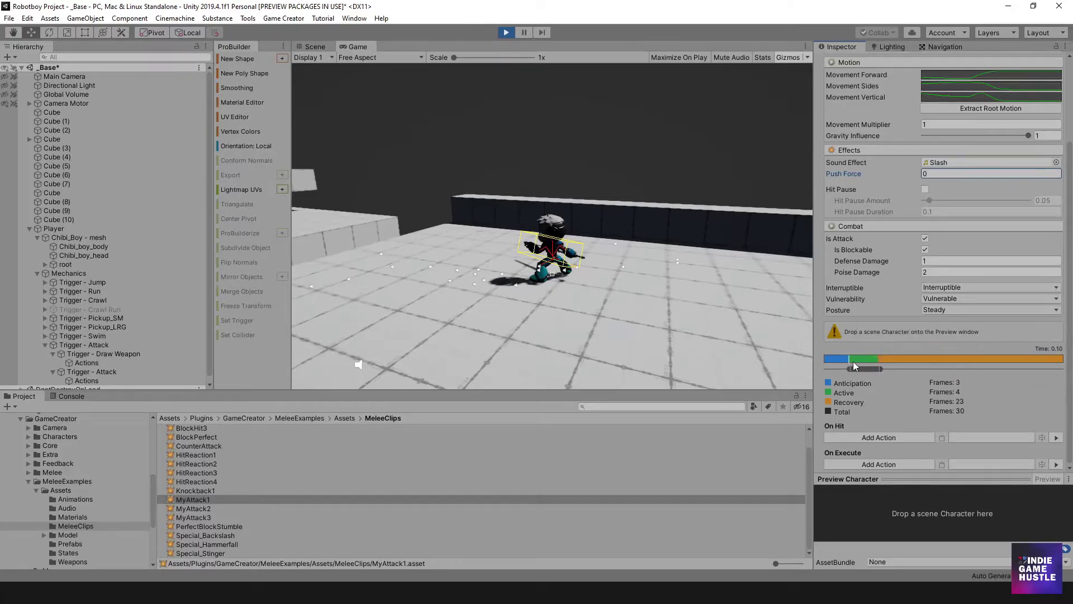
{"action": "left_click_drag", "start_coordinate": [851, 368], "coordinate": [876, 368]}
{"action": "left_click", "coordinate": [631, 246]}
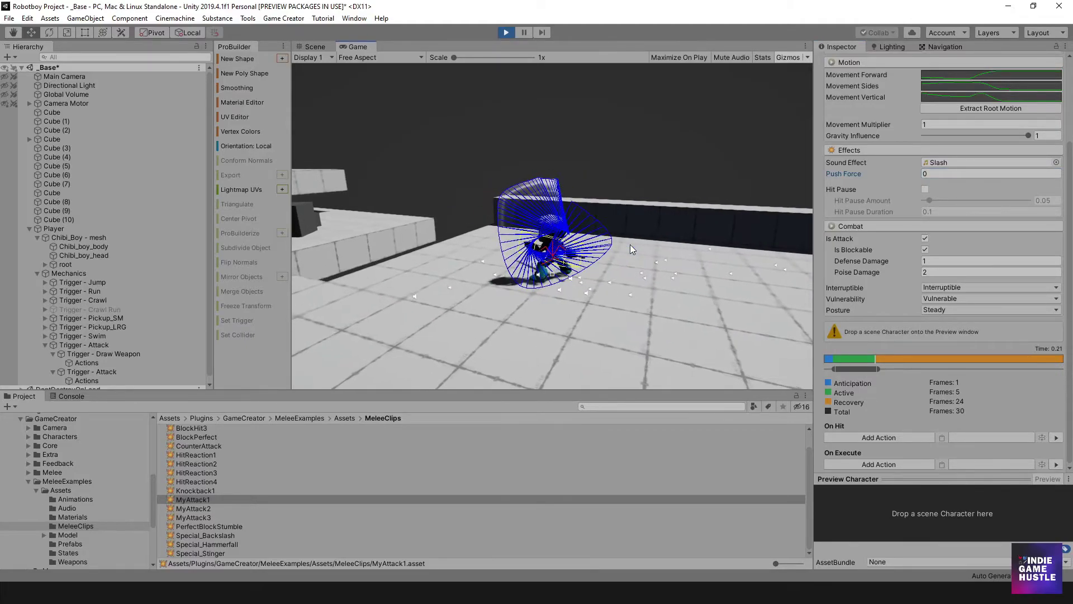
{"action": "left_click", "coordinate": [630, 246]}
{"action": "left_click", "coordinate": [631, 246]}
{"action": "left_click", "coordinate": [631, 245]}
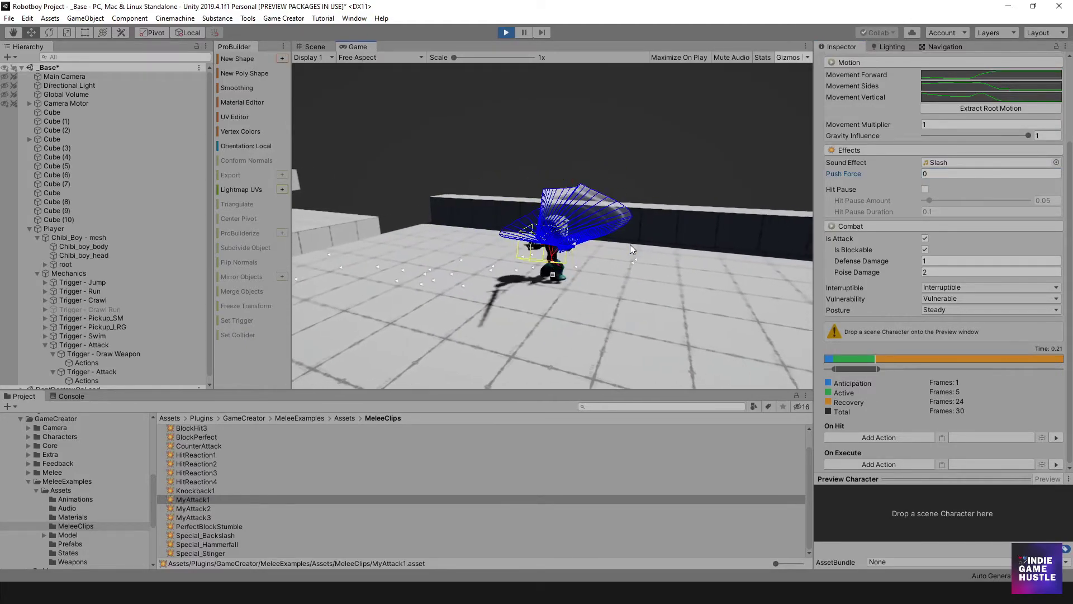
{"action": "left_click", "coordinate": [631, 246]}
{"action": "left_click", "coordinate": [631, 246]}
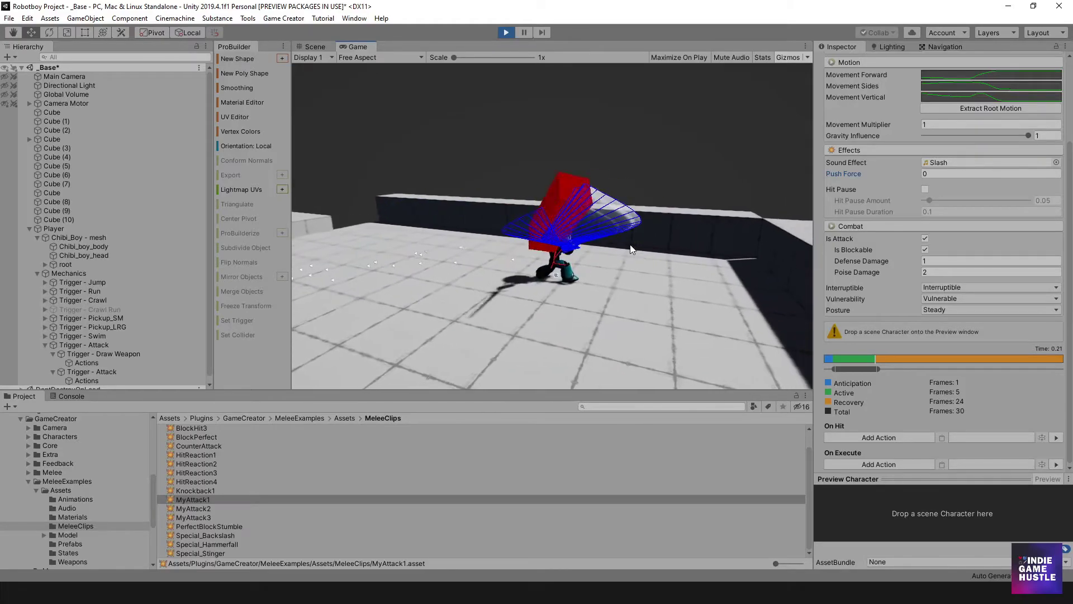
Move the character back and forth while repeating single and chained sword attacks to examine how the early active phase affects the hitbox.
{"action": "key", "text": "a"}
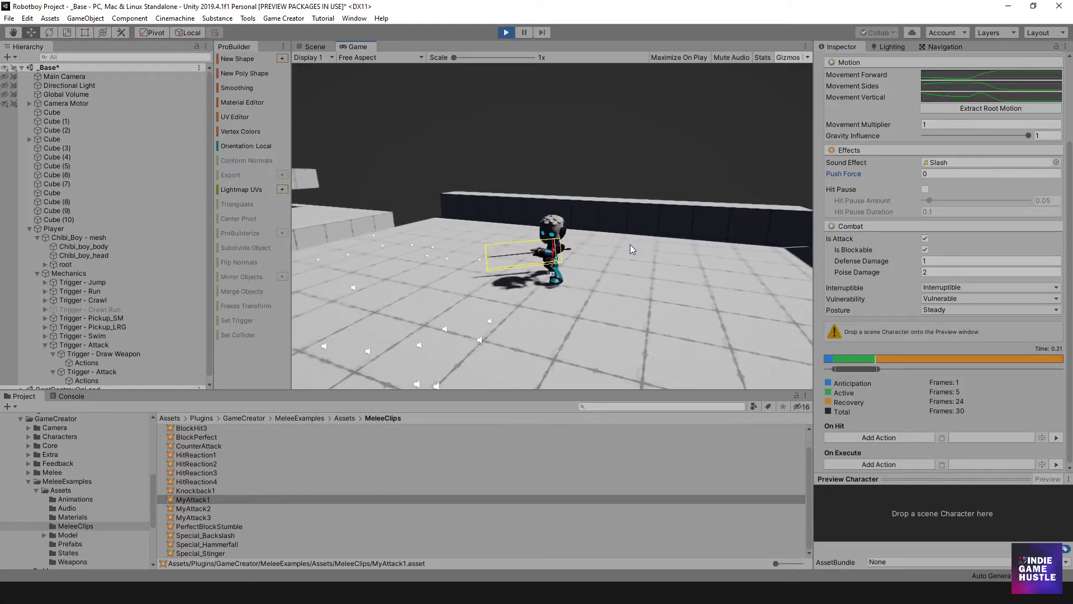
{"action": "key", "text": "d"}
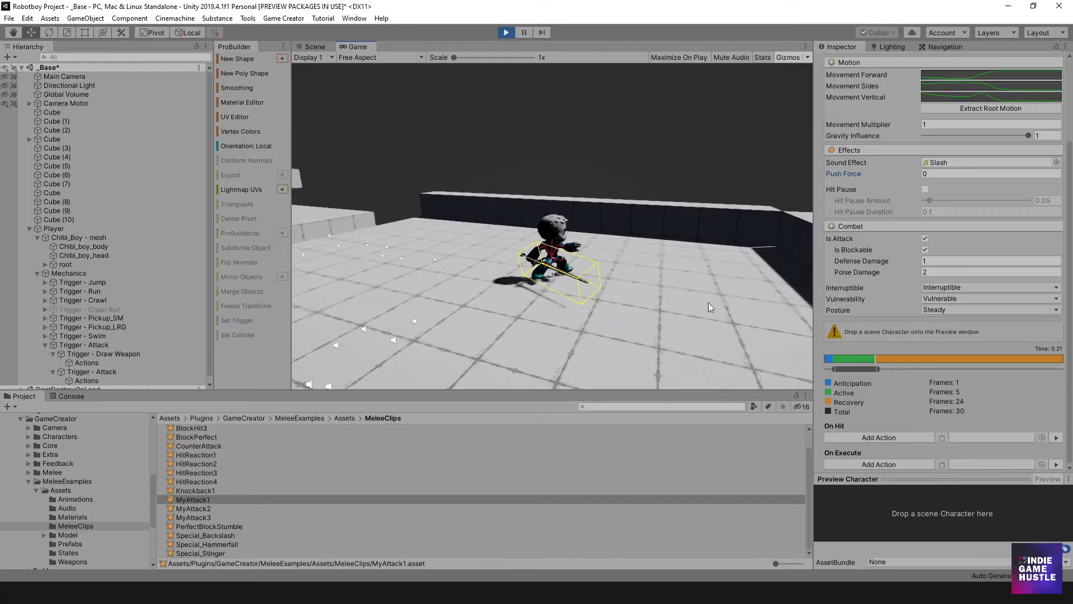
{"action": "left_click", "coordinate": [659, 287]}
{"action": "left_click", "coordinate": [658, 287]}
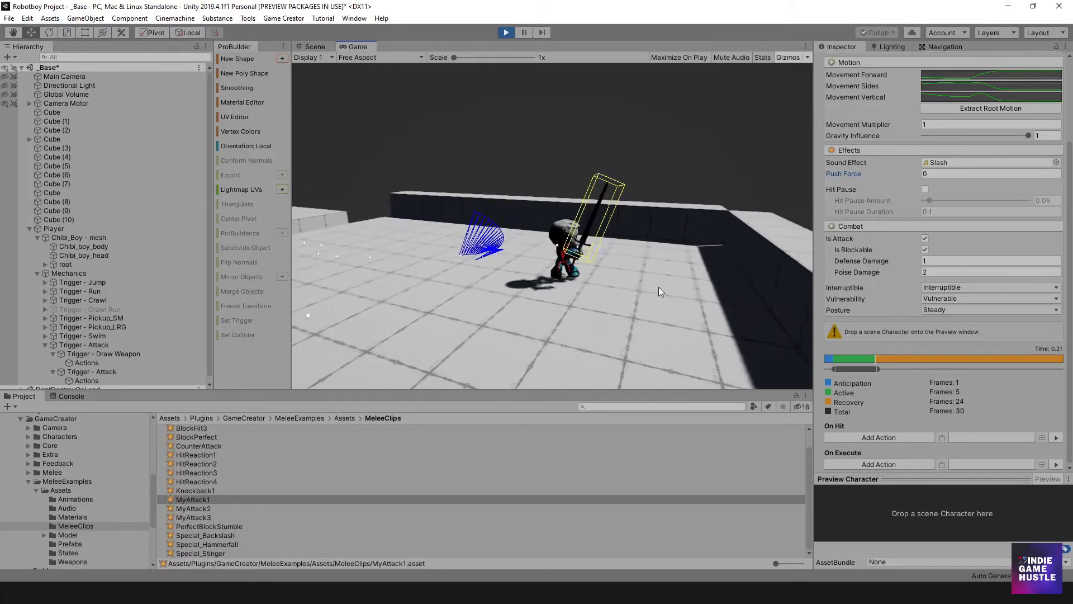
{"action": "left_click", "coordinate": [658, 286]}
{"action": "key", "text": "a"}
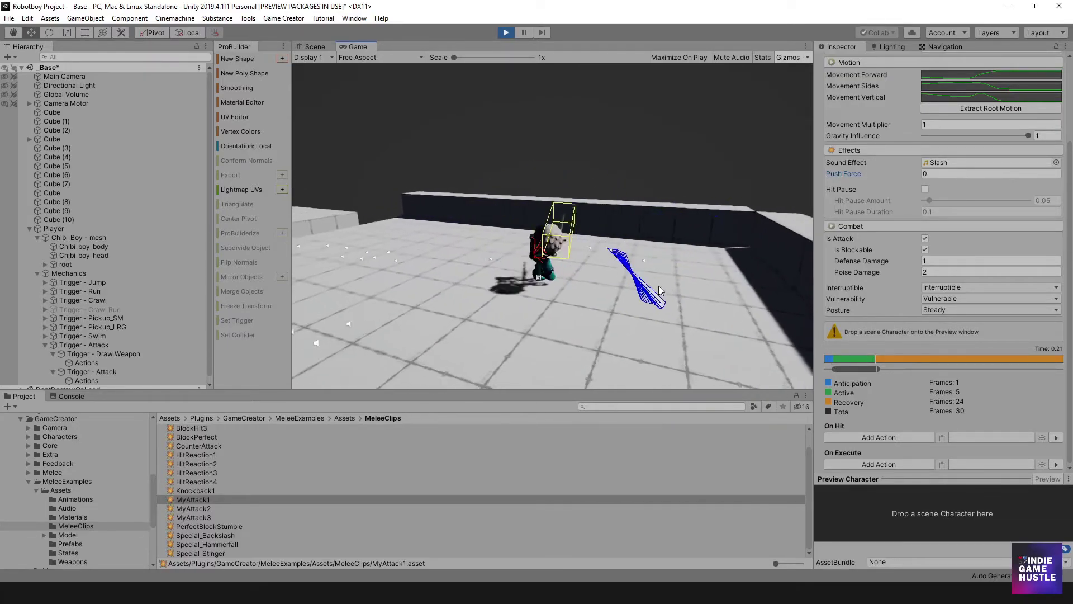
{"action": "left_click", "coordinate": [659, 286]}
{"action": "left_click", "coordinate": [658, 287]}
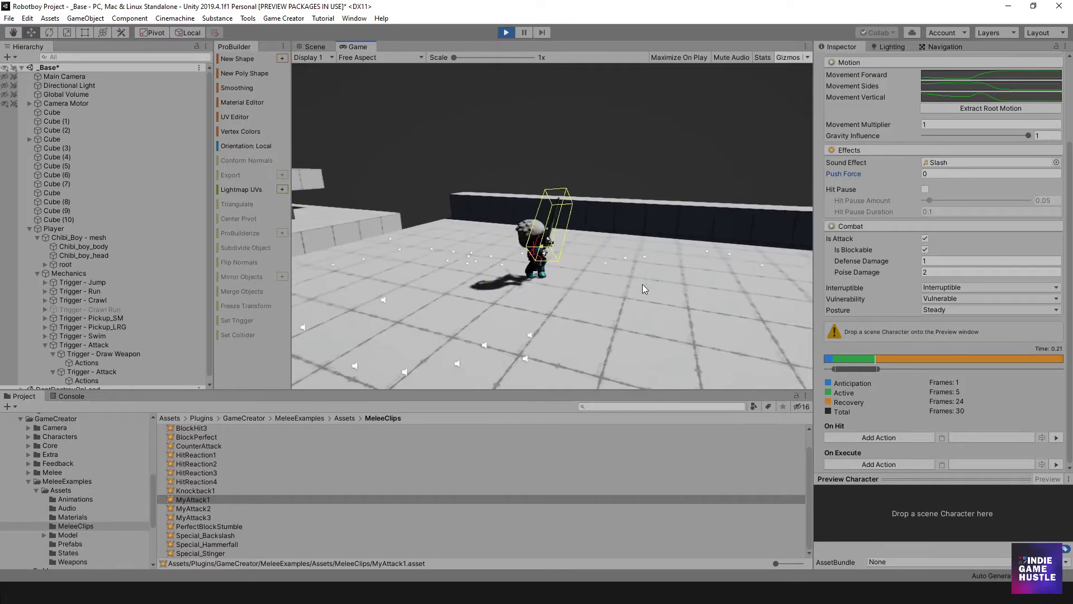
{"action": "left_click", "coordinate": [642, 284]}
{"action": "left_click", "coordinate": [642, 284]}
{"action": "key", "text": "a"}
{"action": "left_click", "coordinate": [642, 284]}
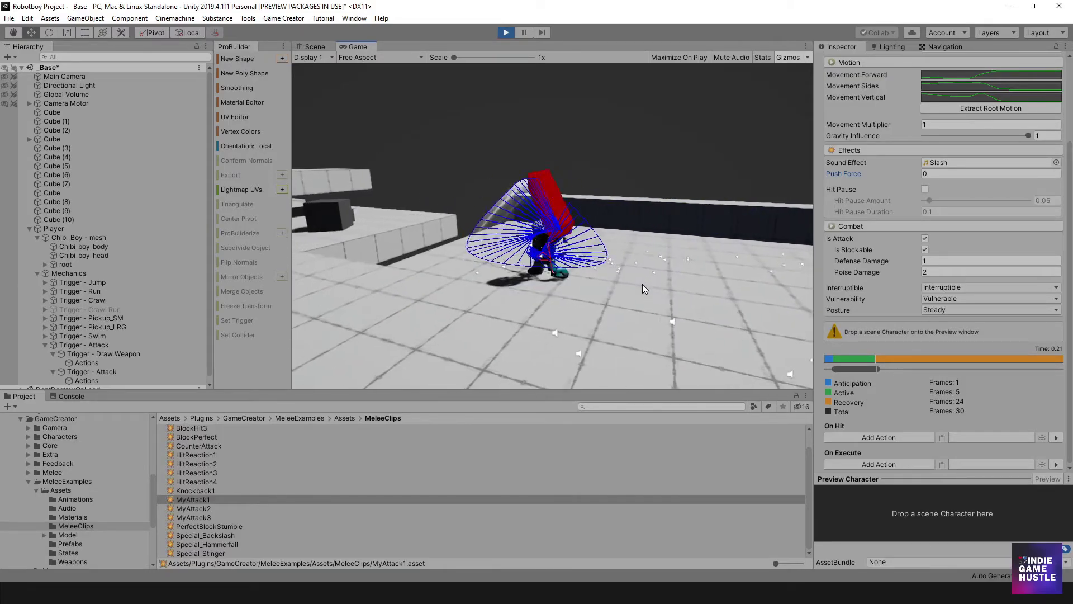
{"action": "key", "text": "d"}
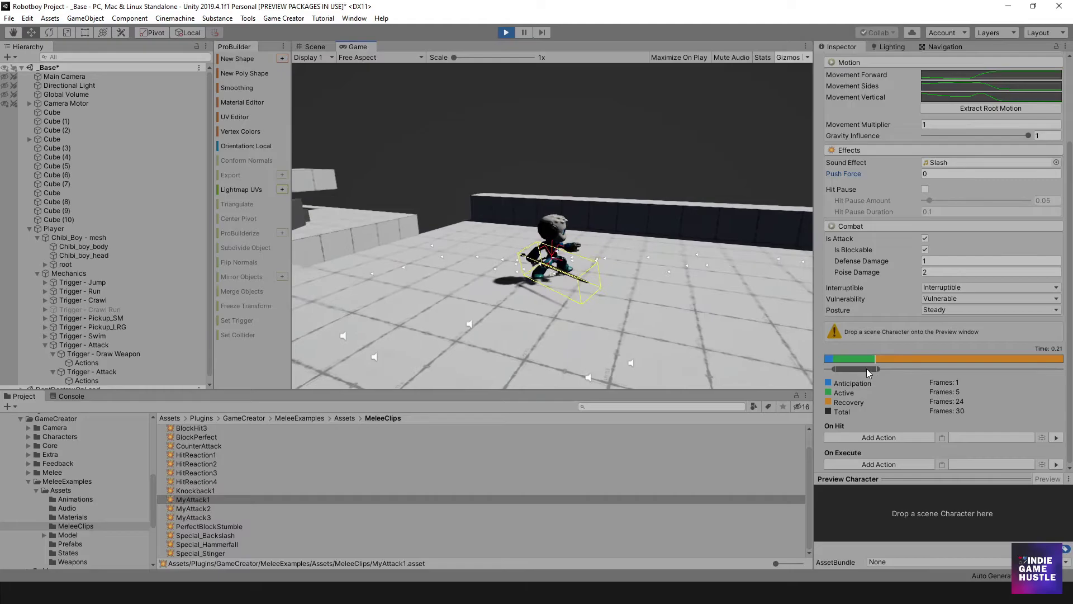
Set MyAttack1's phases to 10 anticipation, 9 active and 11 recovery frames, and test single sword attacks in the running game.
{"action": "left_click_drag", "start_coordinate": [867, 368], "coordinate": [912, 369]}
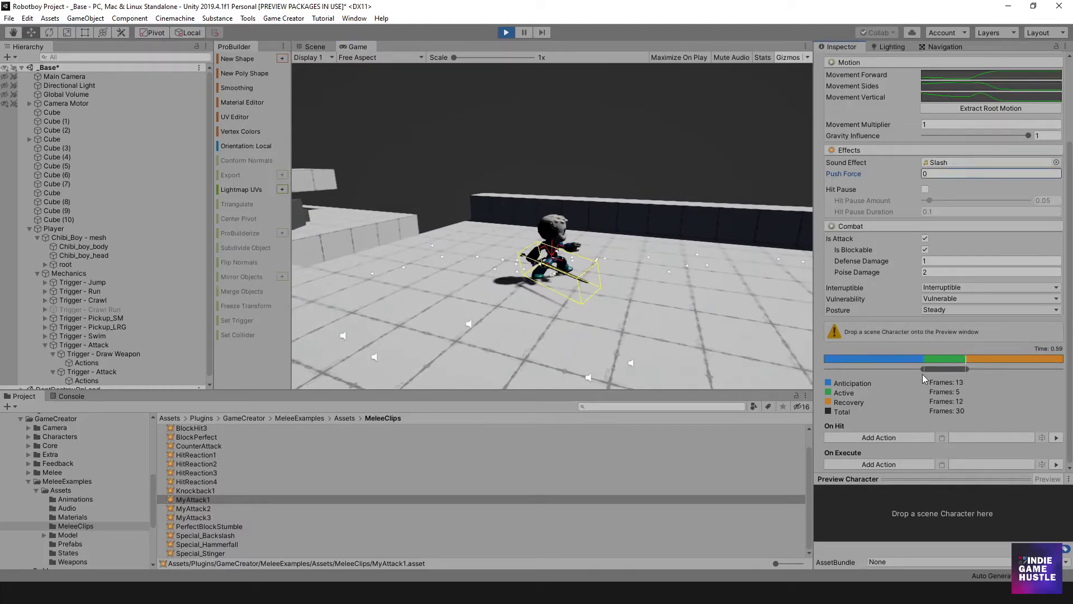
{"action": "left_click_drag", "start_coordinate": [922, 370], "coordinate": [891, 373]}
{"action": "mouse_move", "coordinate": [931, 367]}
{"action": "left_mouse_down"}
{"action": "mouse_move", "coordinate": [917, 372]}
{"action": "mouse_move", "coordinate": [942, 375]}
{"action": "left_mouse_up"}
{"action": "left_click", "coordinate": [688, 294]}
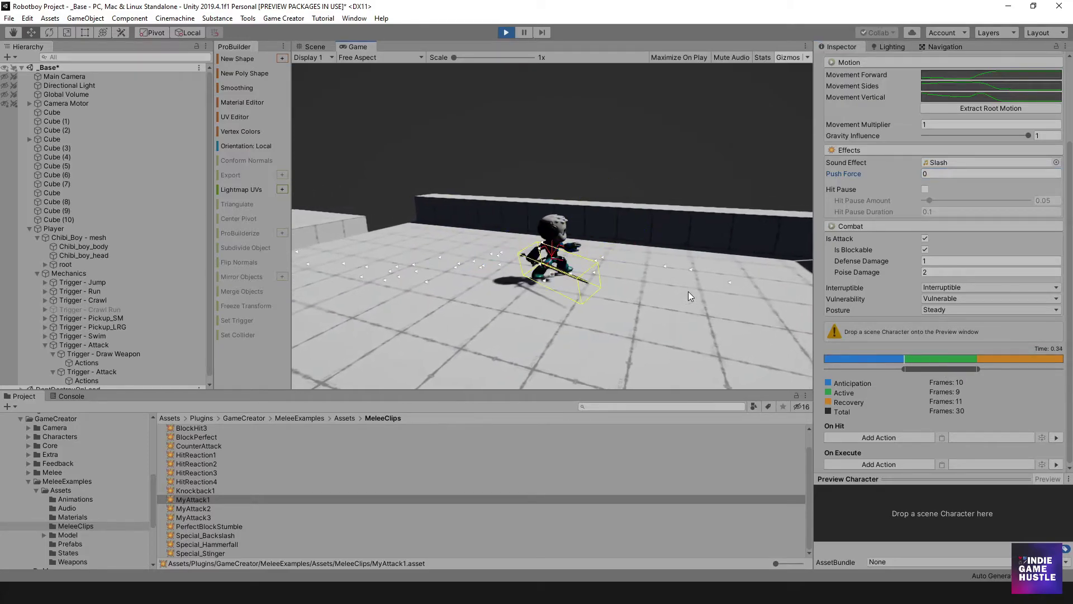
{"action": "left_click", "coordinate": [673, 292]}
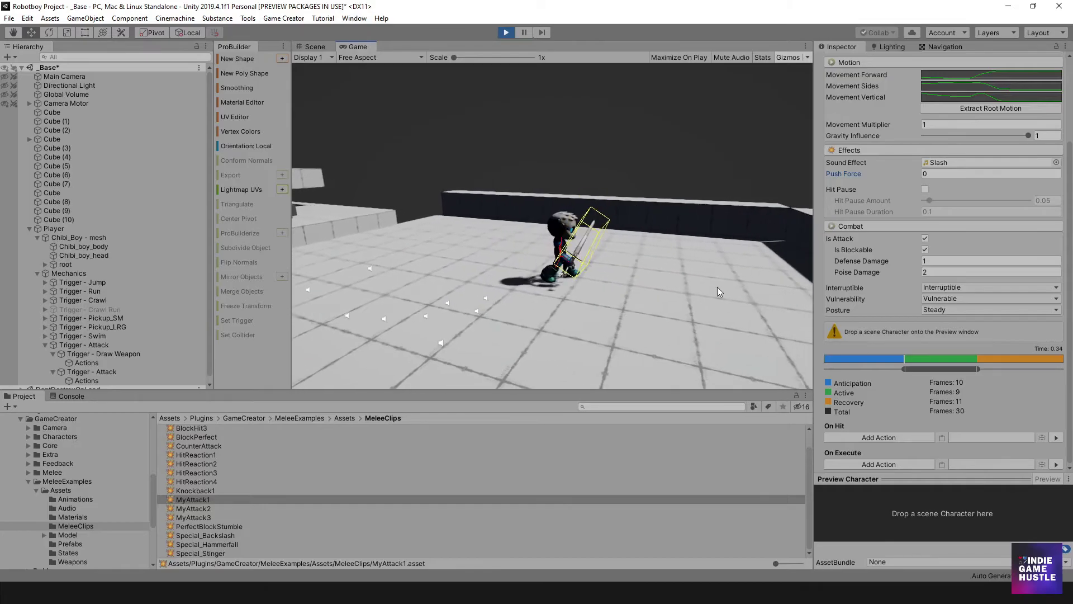
{"action": "left_click", "coordinate": [589, 249]}
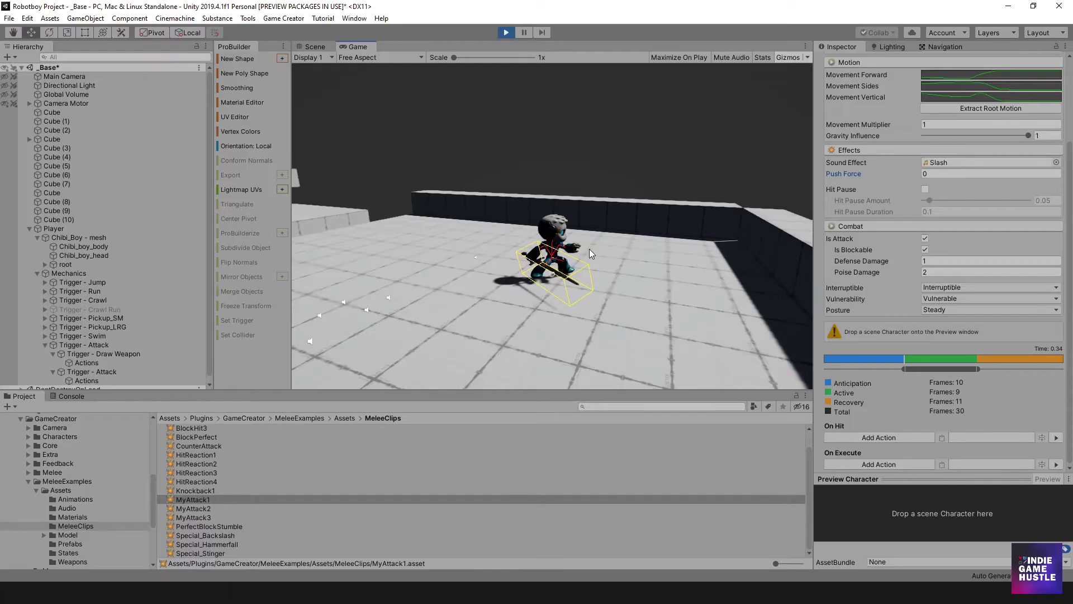
Repeat chained sword attacks in both directions to examine the hitbox trail with the mid-swing active phase.
{"action": "left_click", "coordinate": [599, 240]}
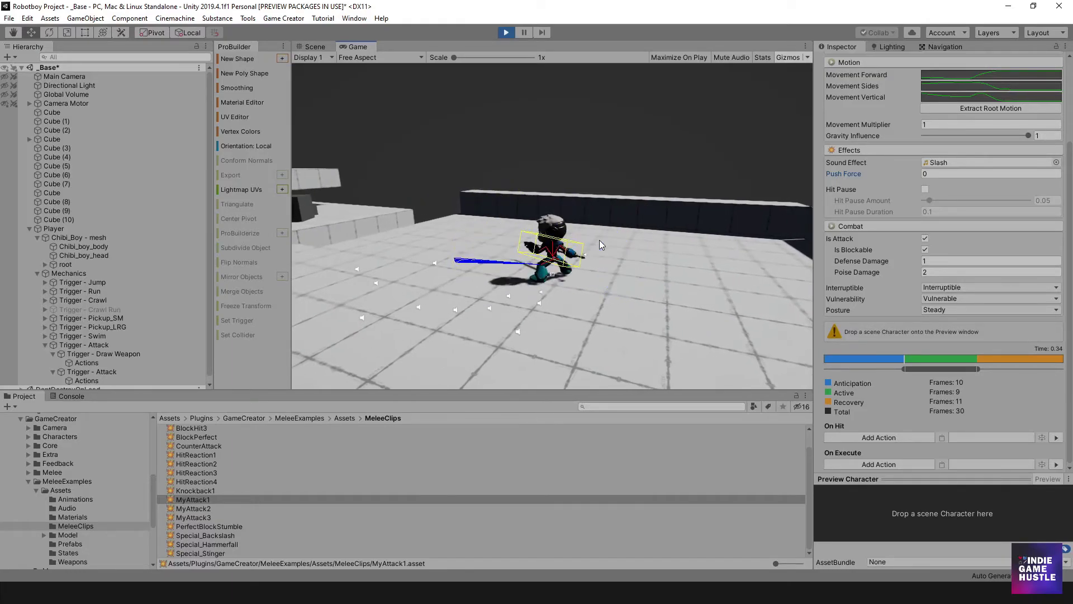
{"action": "left_click", "coordinate": [599, 240]}
{"action": "left_click", "coordinate": [599, 240]}
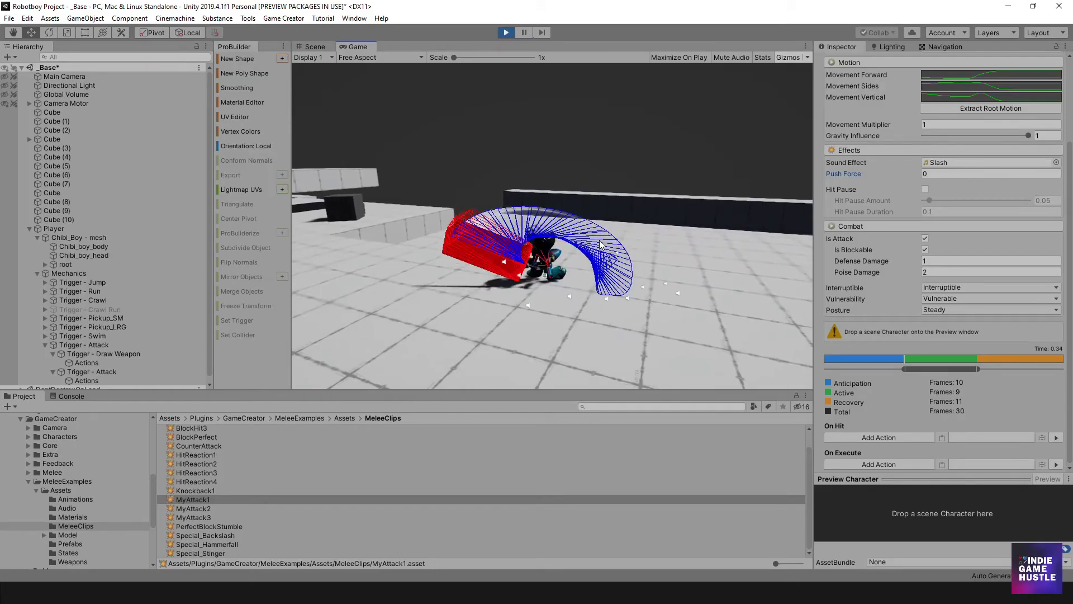
{"action": "left_click", "coordinate": [599, 239]}
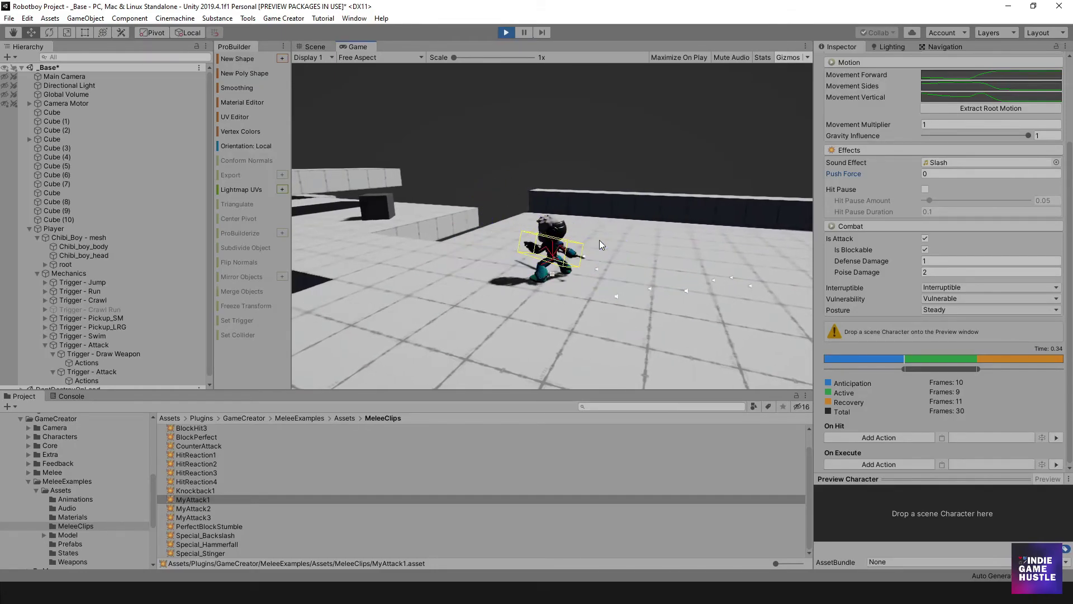
{"action": "key", "text": "d"}
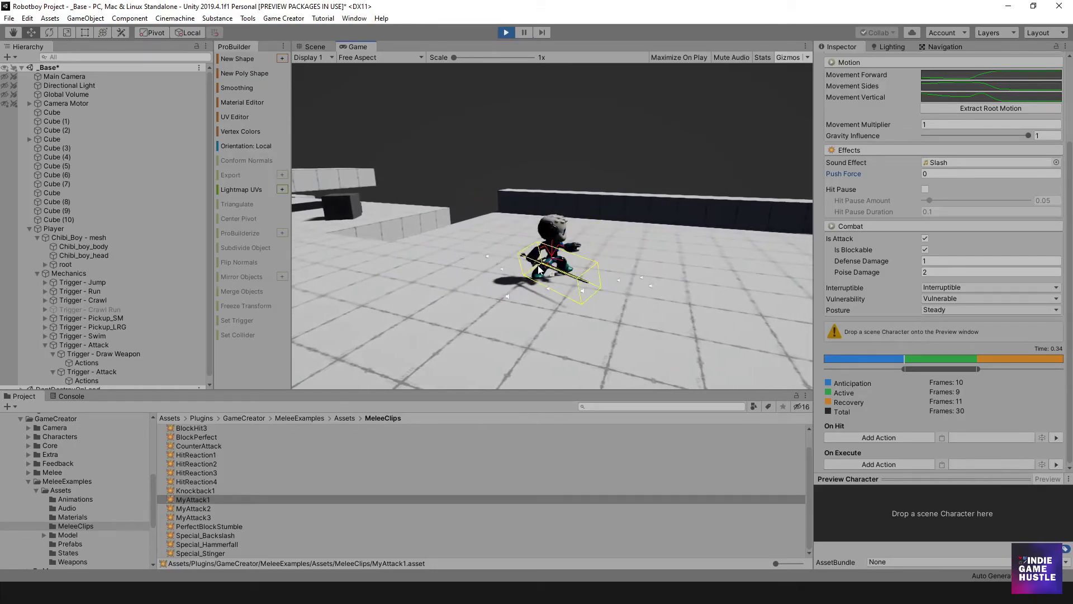
{"action": "left_click", "coordinate": [558, 270]}
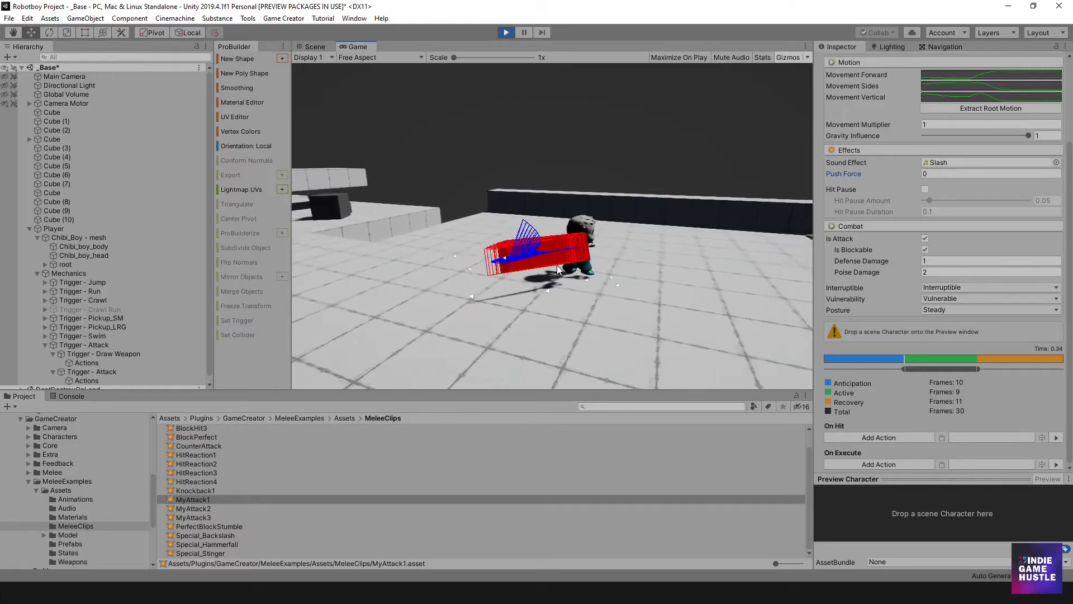
{"action": "left_click", "coordinate": [558, 271]}
{"action": "left_click", "coordinate": [557, 266]}
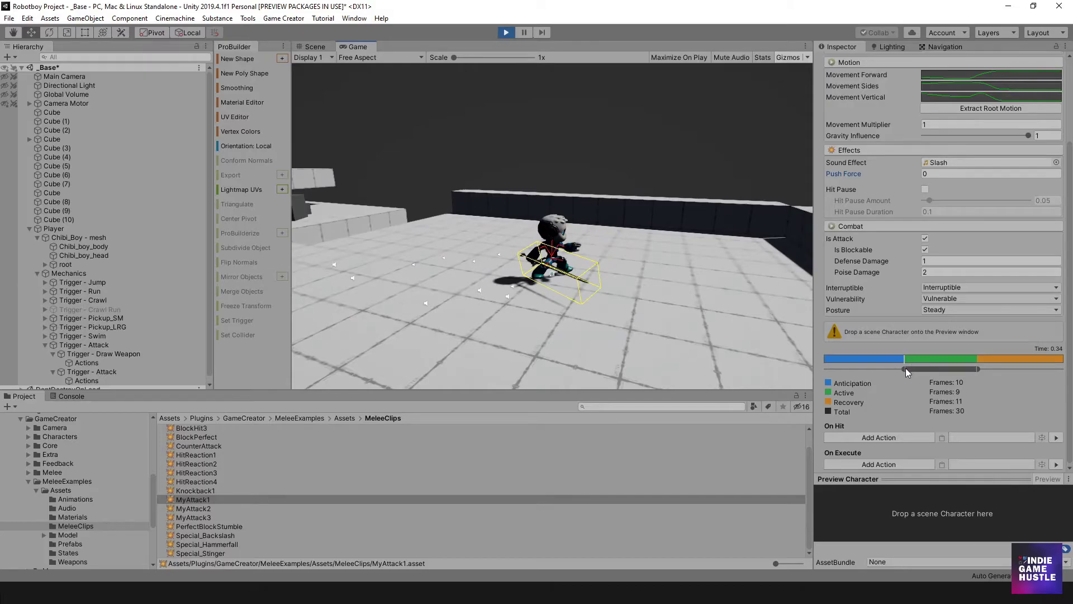
Set MyAttack1's anticipation to 14 frames and active phase to 6 frames, and test the sword attack.
{"action": "left_click_drag", "start_coordinate": [910, 367], "coordinate": [932, 368]}
{"action": "left_click", "coordinate": [611, 226]}
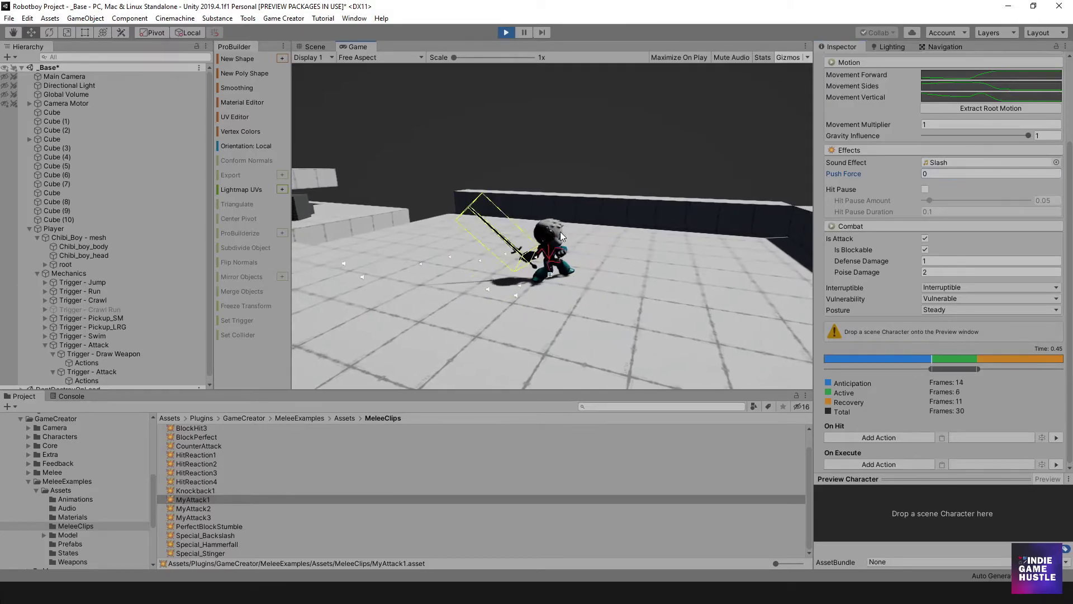
{"action": "left_click", "coordinate": [609, 241]}
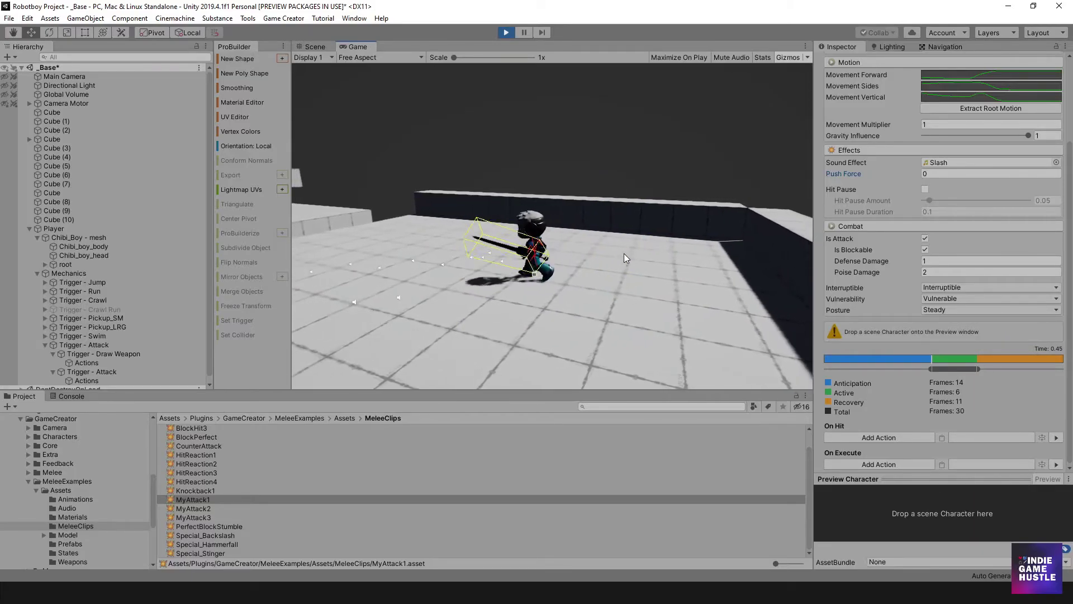
Jump, attack and run back and forth with the sword drawn to examine the character's movement and attack behaviour.
{"action": "key", "text": "w"}
{"action": "key", "text": "space"}
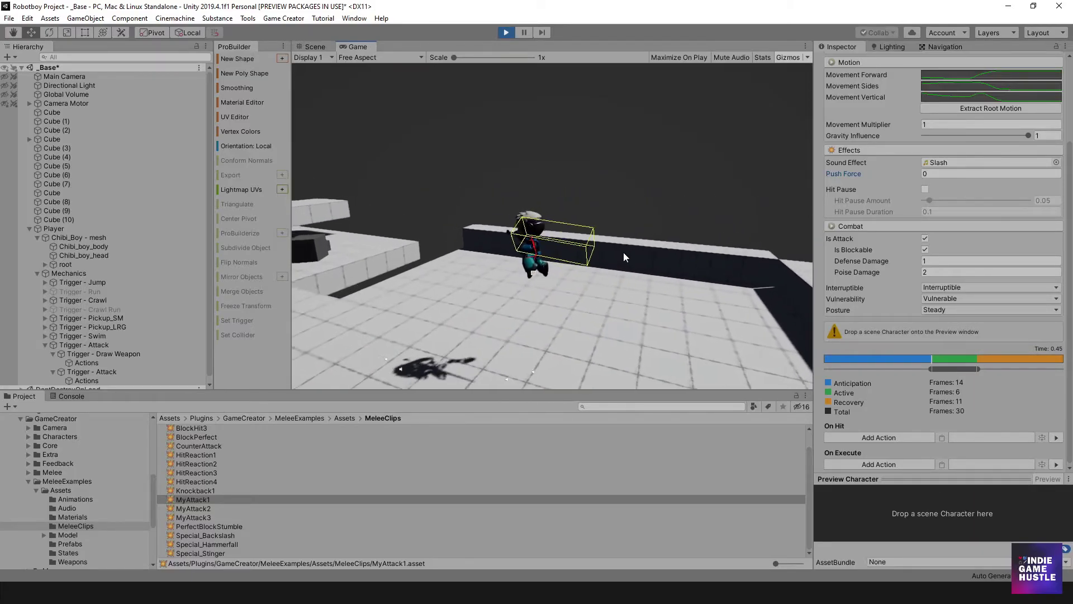
{"action": "left_click", "coordinate": [621, 253]}
{"action": "left_click", "coordinate": [615, 253]}
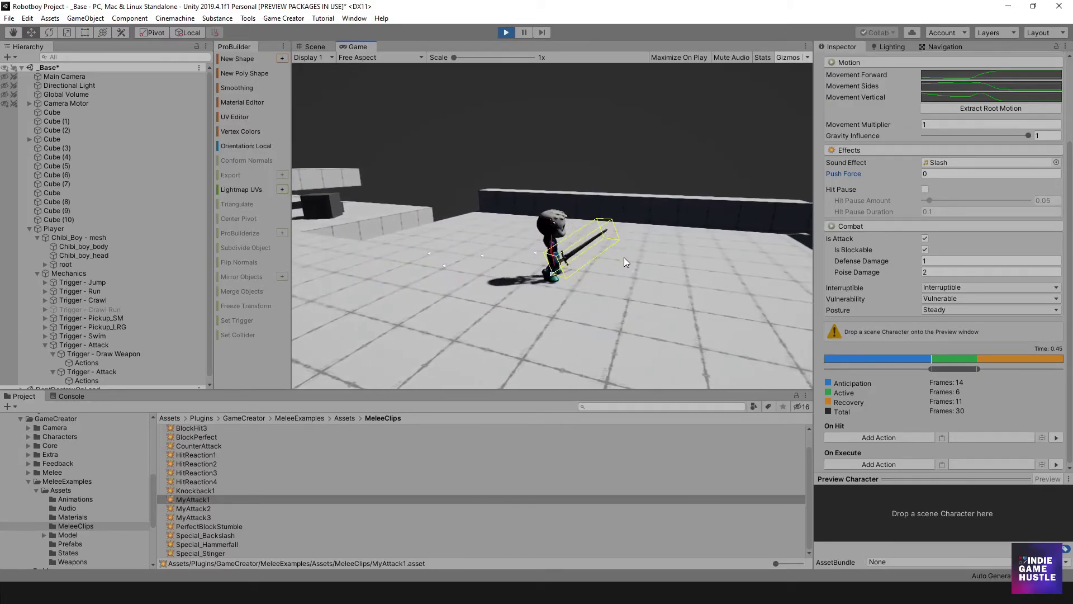
{"action": "key", "text": "w"}
{"action": "key", "text": "space"}
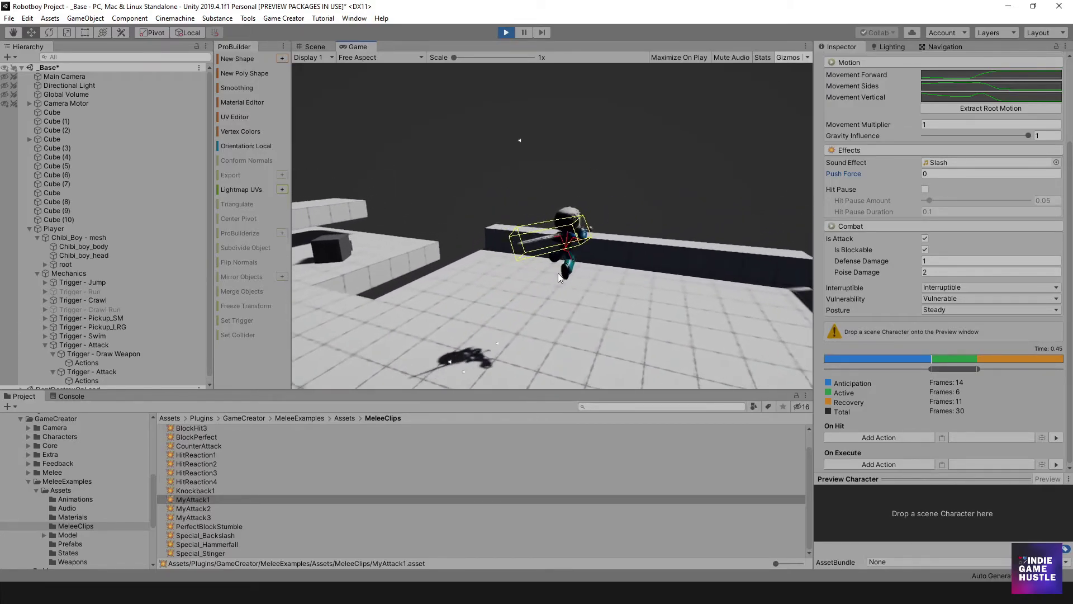
{"action": "key", "text": "d"}
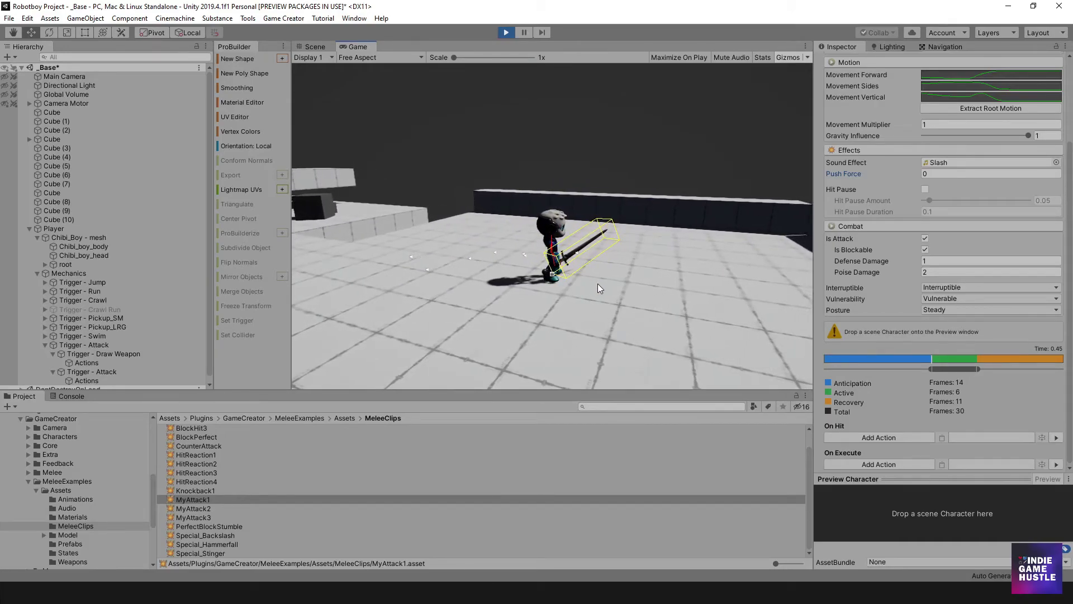
{"action": "key", "text": "a"}
{"action": "key", "text": "d"}
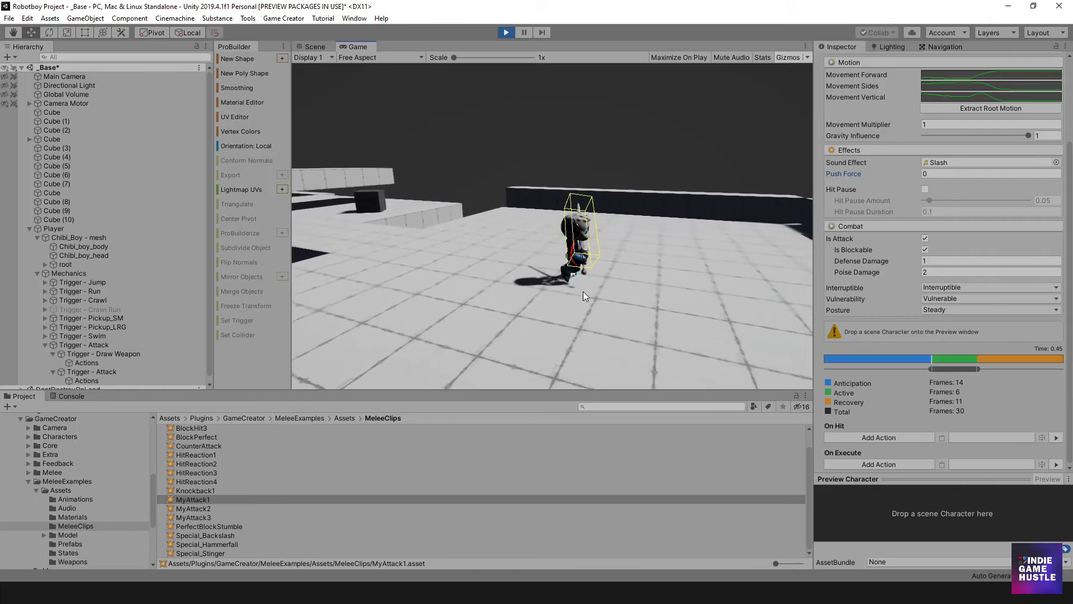
{"action": "key", "text": "a"}
{"action": "key", "text": "d"}
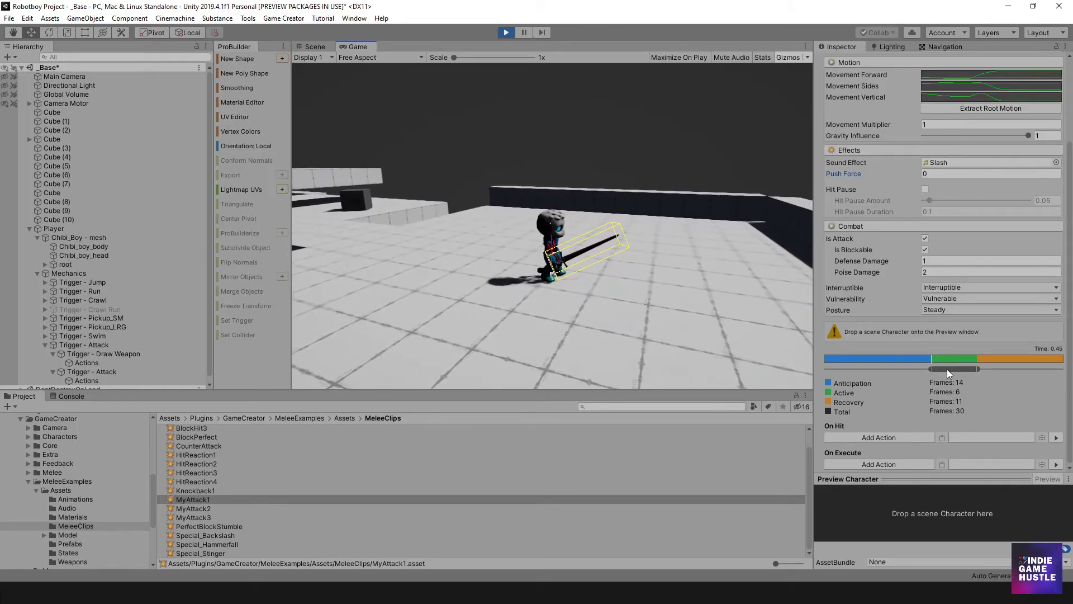
Set MyAttack1's anticipation to 11 frames and active phase to 8 frames, and return to the running game.
{"action": "left_click_drag", "start_coordinate": [933, 370], "coordinate": [914, 370]}
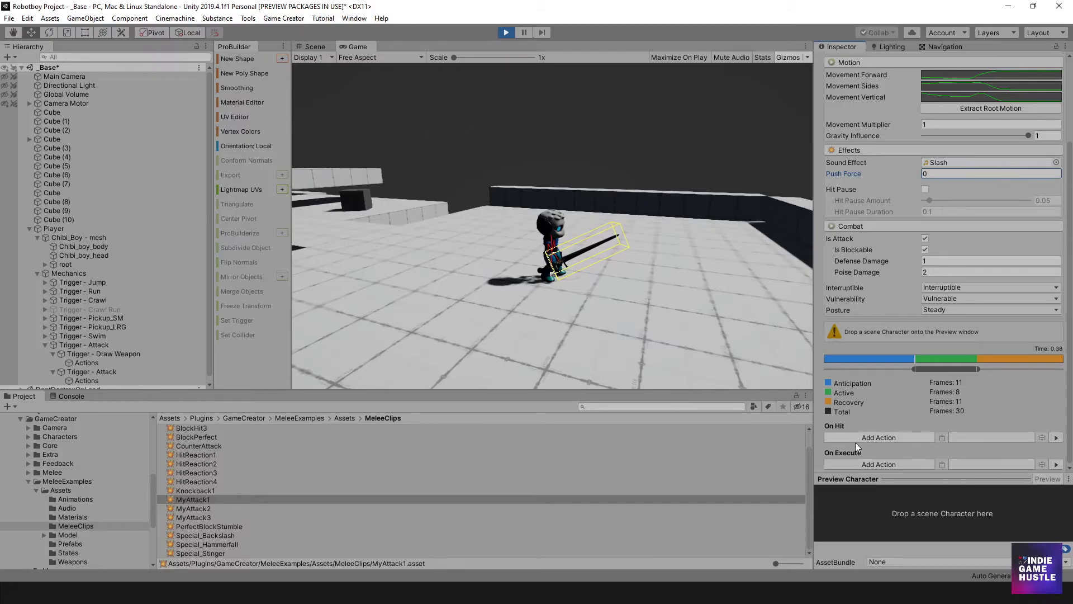
{"action": "left_click", "coordinate": [573, 260]}
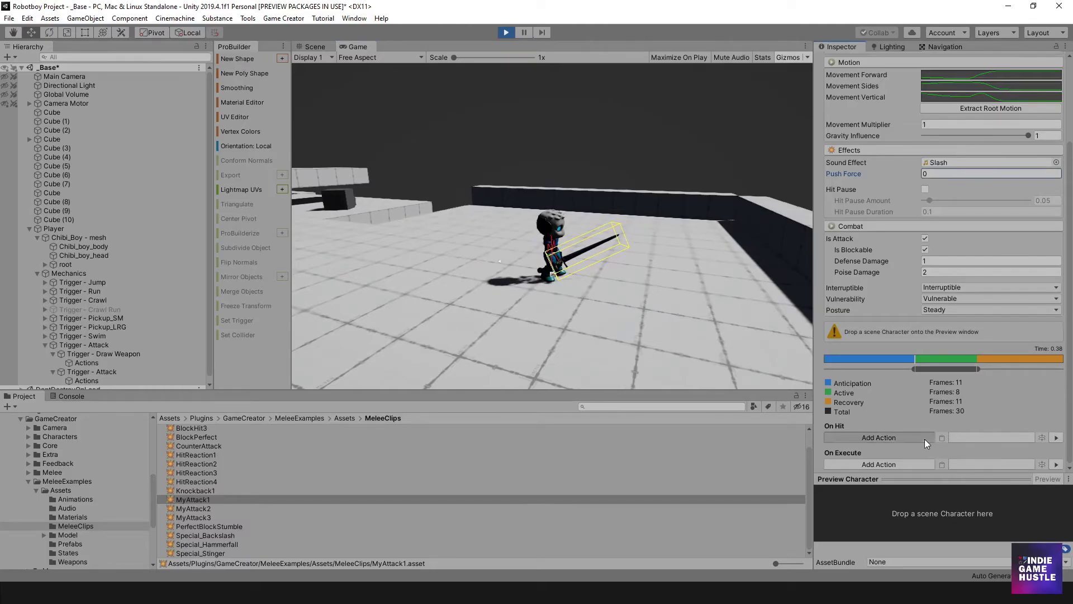
Check the actions available for MyAttack1's On Hit event without adding one, and stop the running game.
{"action": "left_click", "coordinate": [889, 437]}
{"action": "left_click", "coordinate": [961, 424]}
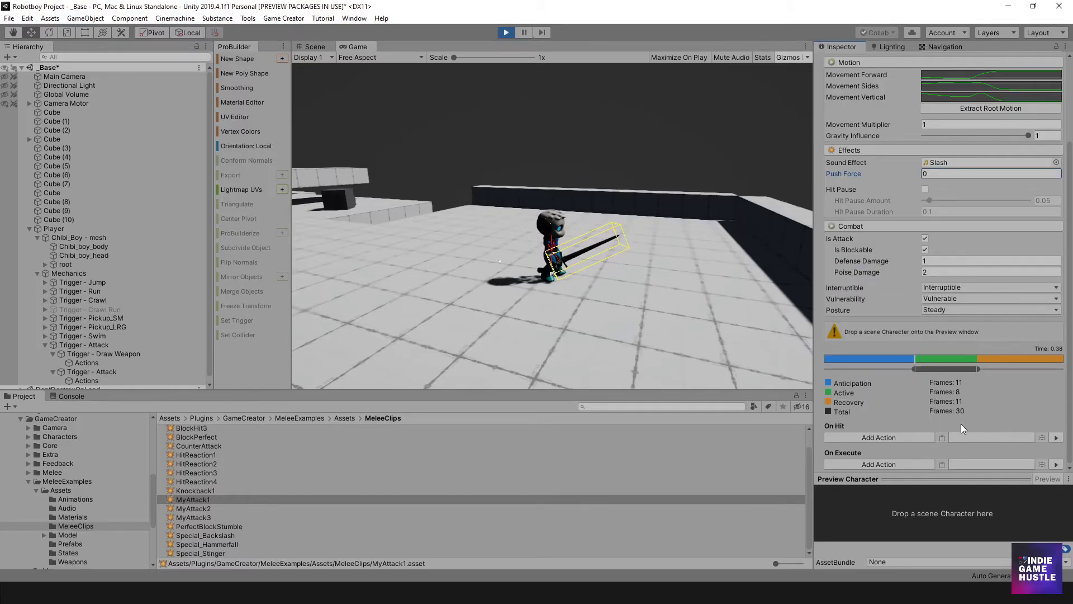
{"action": "left_click", "coordinate": [498, 29]}
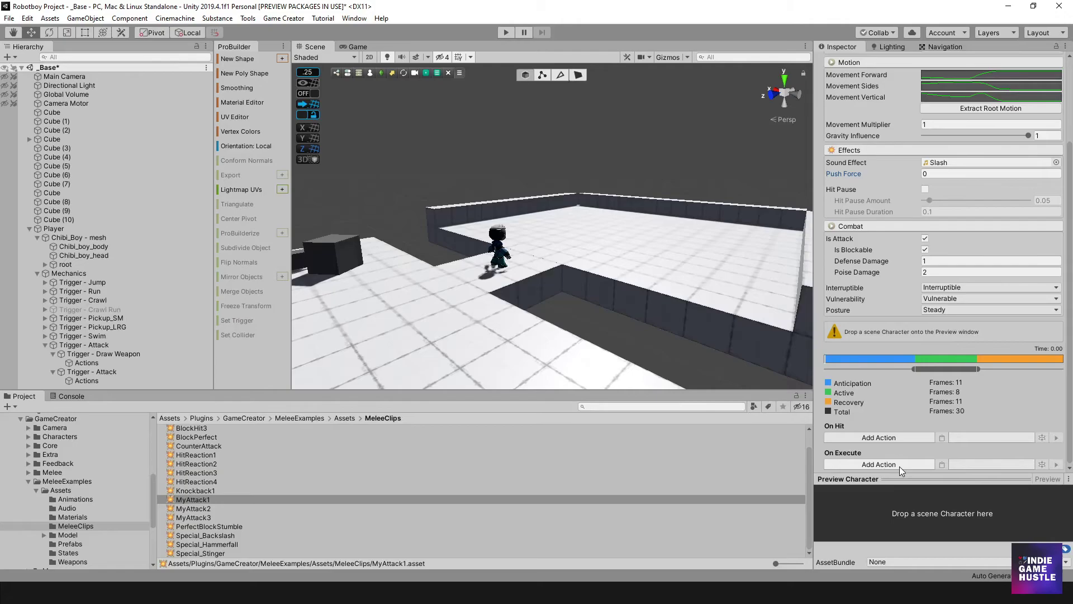
Look at the action picker for MyAttack1's On Hit event again and close it without adding an action.
{"action": "left_click", "coordinate": [890, 437]}
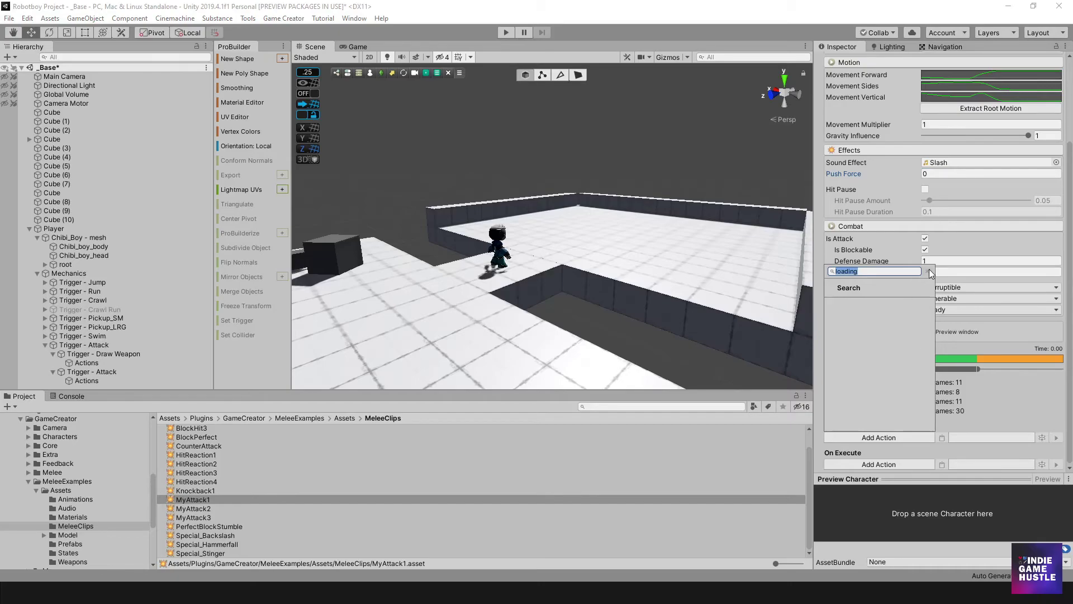
{"action": "left_click", "coordinate": [920, 454]}
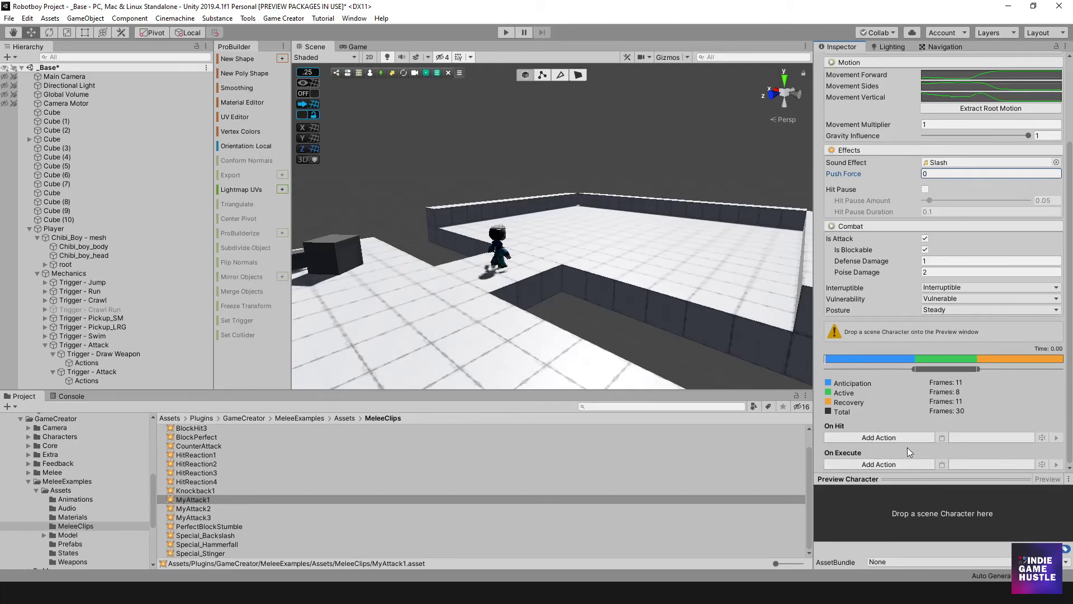
{"action": "scroll", "coordinate": [570, 260], "scroll_direction": "down", "scroll_amount": 3}
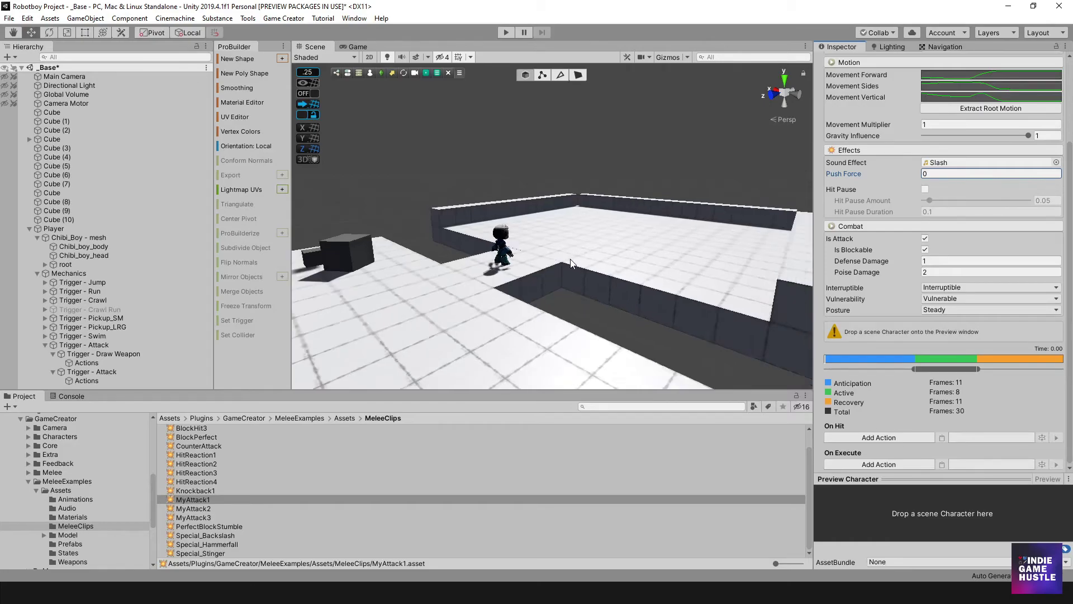
Examine the player character in the scene and review MyAttack1's animation, motion, effects, combat and attack phase settings.
{"action": "scroll", "coordinate": [570, 261], "scroll_direction": "up", "scroll_amount": 4}
{"action": "left_click_drag", "start_coordinate": [691, 223], "coordinate": [481, 234], "text": "alt"}
{"action": "middle_click_drag", "start_coordinate": [476, 234], "coordinate": [354, 213], "text": "alt"}
{"action": "scroll", "coordinate": [936, 330], "scroll_direction": "up", "scroll_amount": 4}
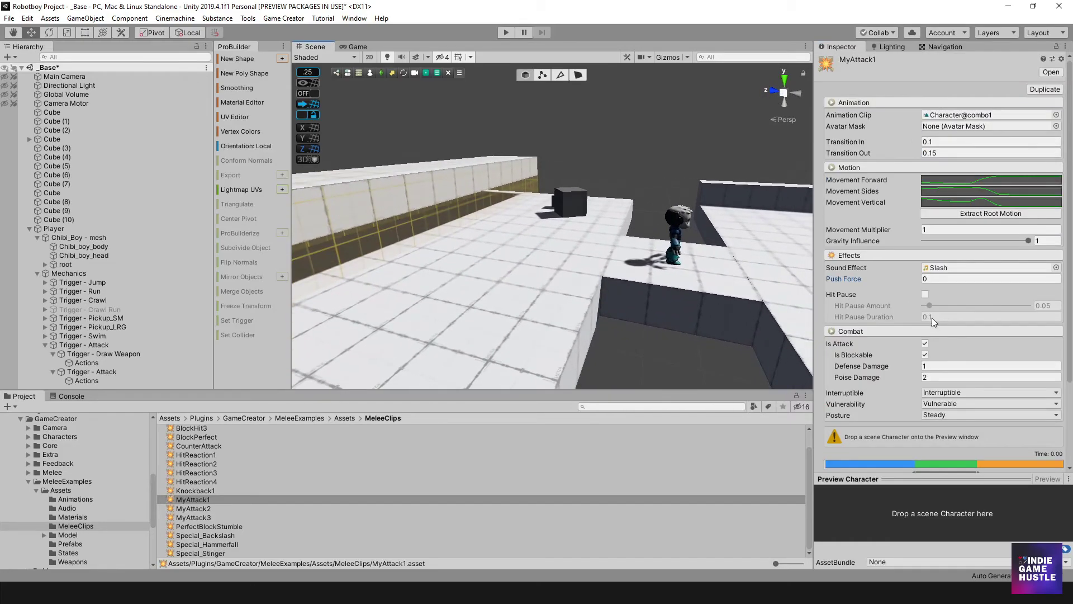
{"action": "scroll", "coordinate": [931, 318], "scroll_direction": "down", "scroll_amount": 4}
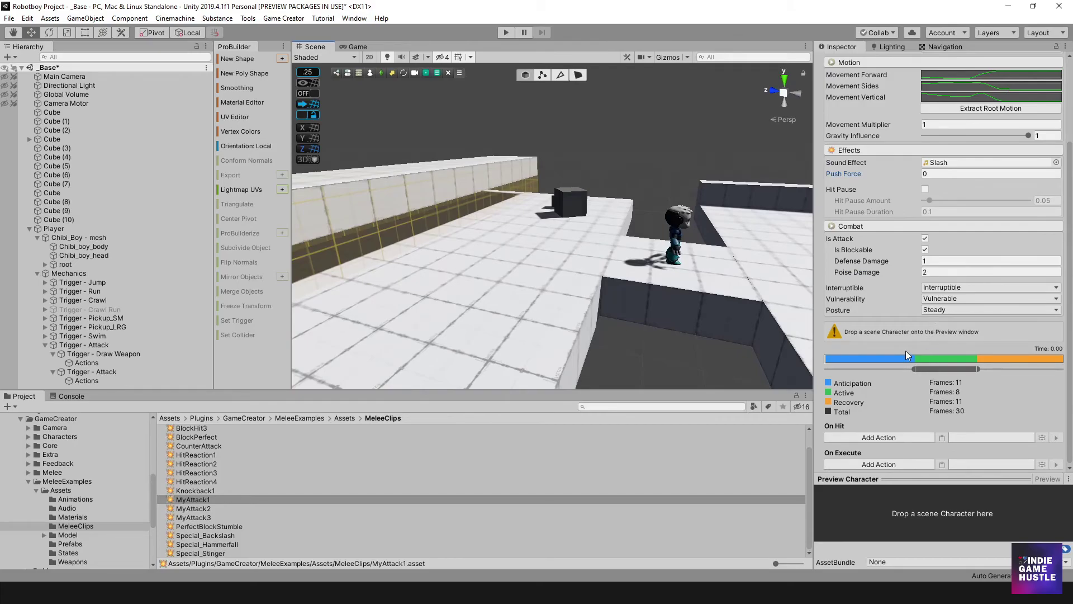
{"action": "scroll", "coordinate": [906, 351], "scroll_direction": "up", "scroll_amount": 4}
{"action": "scroll", "coordinate": [905, 351], "scroll_direction": "down", "scroll_amount": 4}
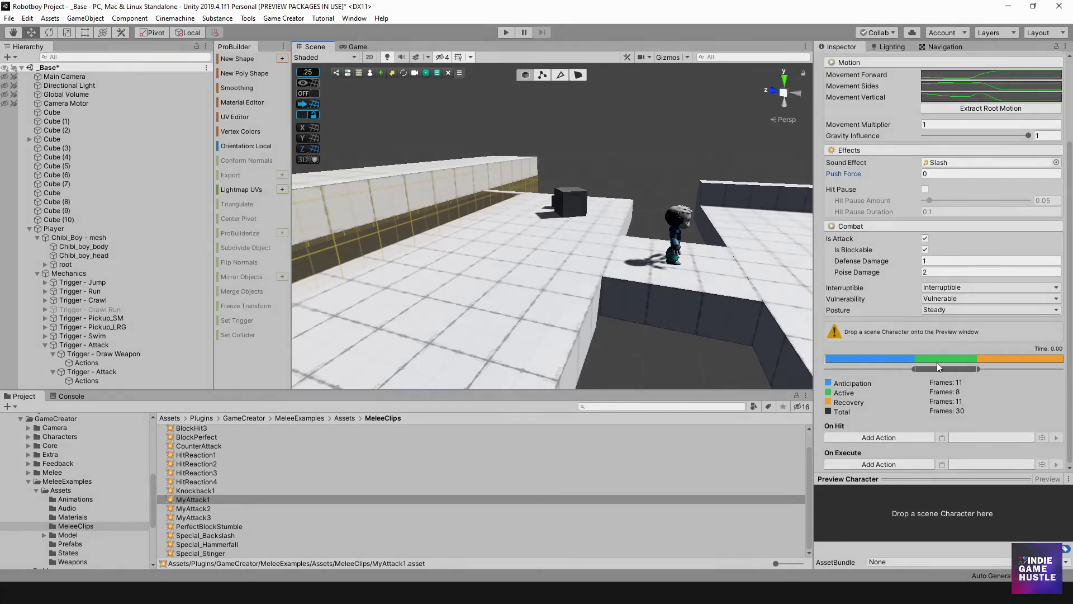